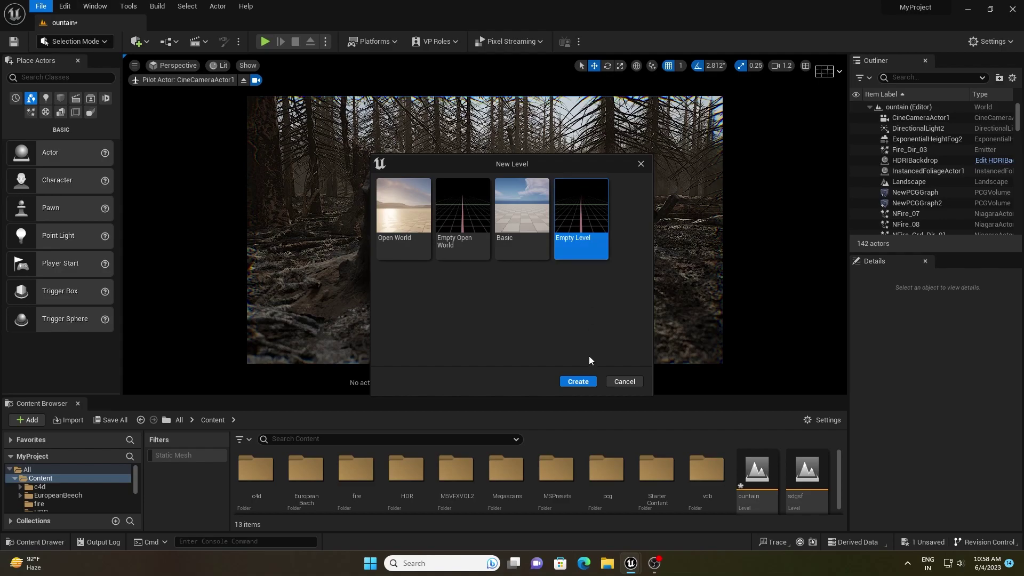
Step: Create a new Empty Level, discarding the unsaved changes to the forest level
{"action": "left_click", "coordinate": [578, 382]}
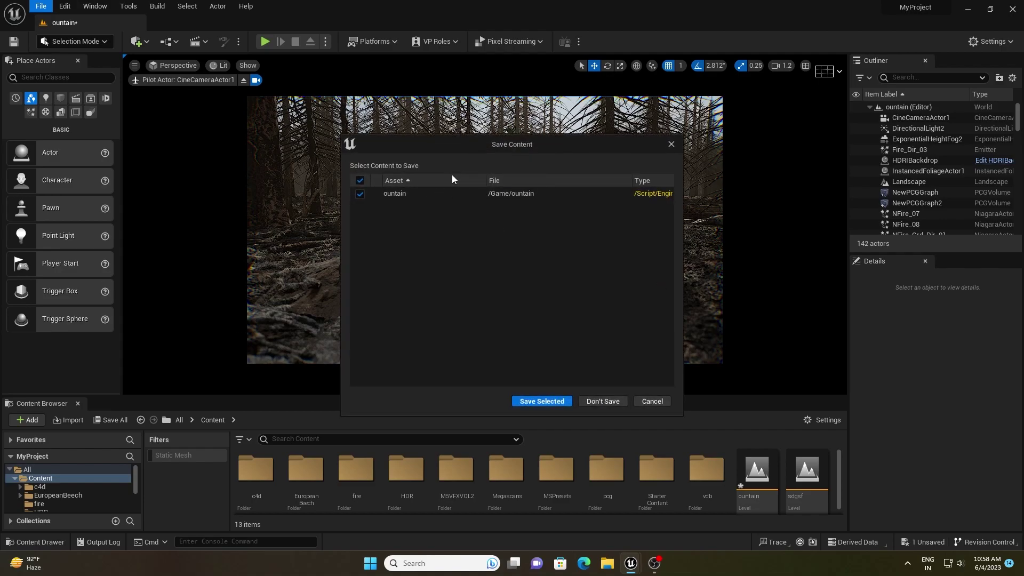
{"action": "left_click", "coordinate": [600, 401]}
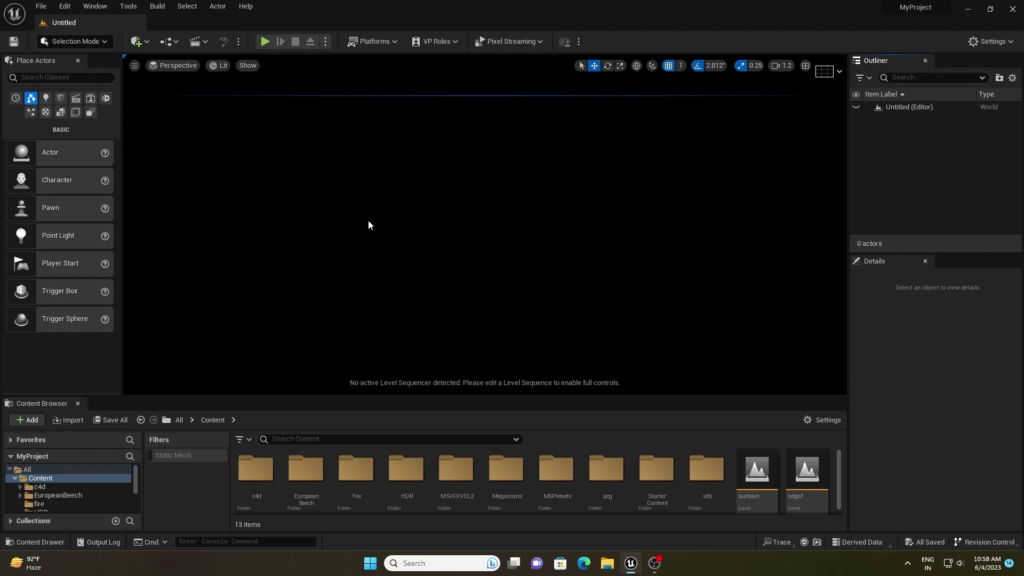
Step: Place a Directional Light and a Sky Light from the Lights actors
{"action": "left_click", "coordinate": [46, 97]}
{"action": "left_click_drag", "start_coordinate": [123, 126], "coordinate": [178, 125]}
{"action": "left_click_drag", "start_coordinate": [66, 152], "coordinate": [518, 227]}
{"action": "left_click_drag", "start_coordinate": [62, 265], "coordinate": [501, 241]}
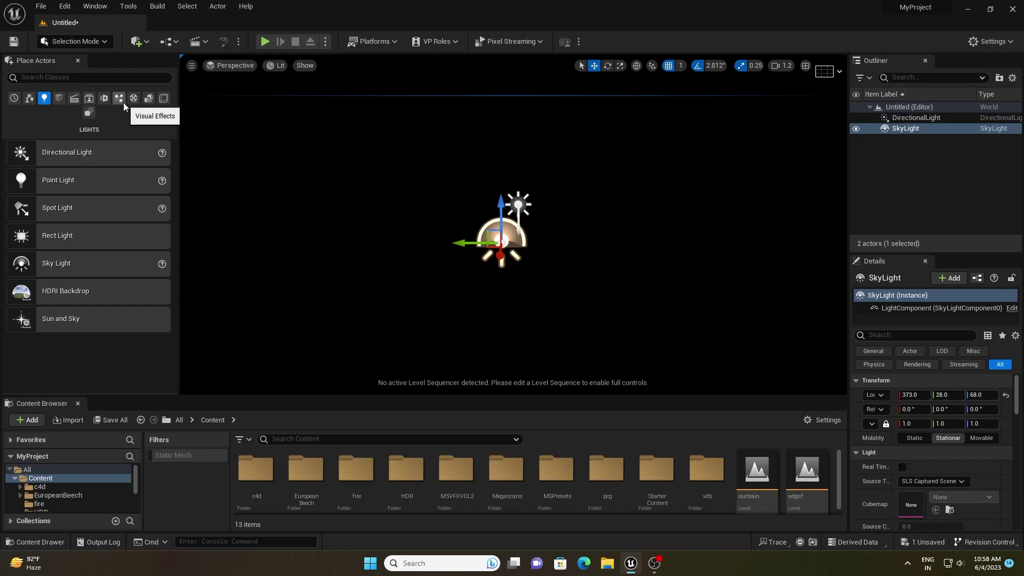
Step: Add Sky Atmosphere, Volumetric Cloud and Exponential Height Fog actors to the level
{"action": "left_click", "coordinate": [122, 102]}
{"action": "left_click_drag", "start_coordinate": [74, 179], "coordinate": [430, 217]}
{"action": "left_click_drag", "start_coordinate": [113, 211], "coordinate": [452, 215]}
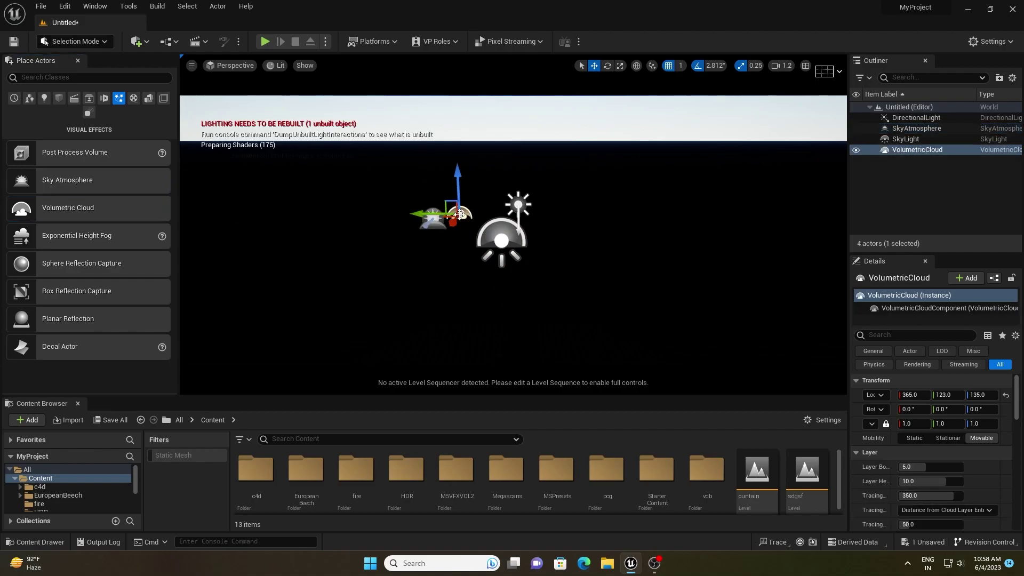
{"action": "left_click_drag", "start_coordinate": [98, 238], "coordinate": [526, 239]}
{"action": "right_click_drag", "start_coordinate": [525, 239], "coordinate": [585, 226]}
{"action": "middle_click_drag", "start_coordinate": [585, 227], "coordinate": [583, 263]}
{"action": "scroll", "coordinate": [585, 238], "scroll_direction": "up", "scroll_amount": 5}
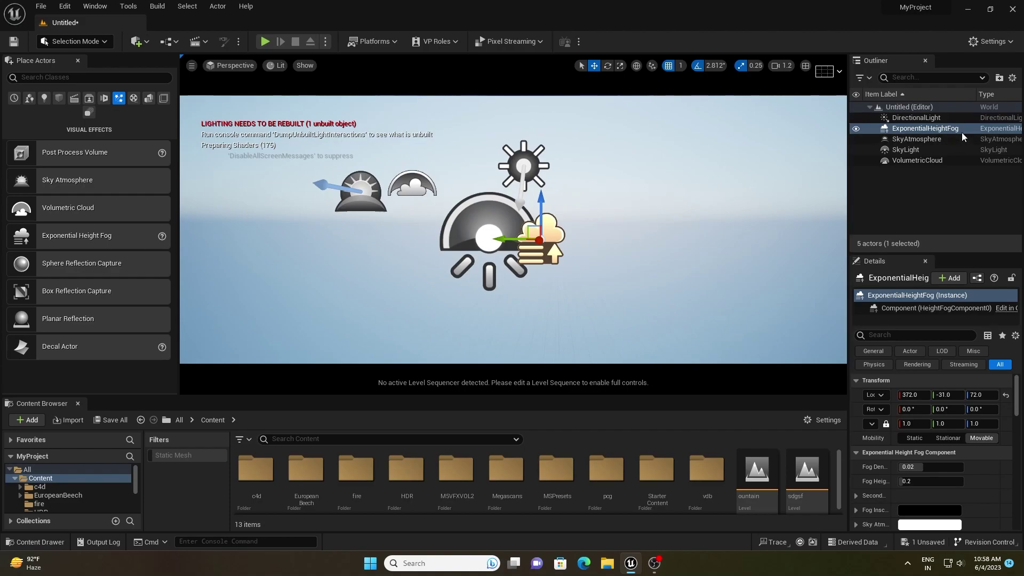
Step: Set the Directional Light's Mobility to Movable and enable Real Time Capture on the Sky Light
{"action": "left_click_drag", "start_coordinate": [847, 232], "coordinate": [758, 233]}
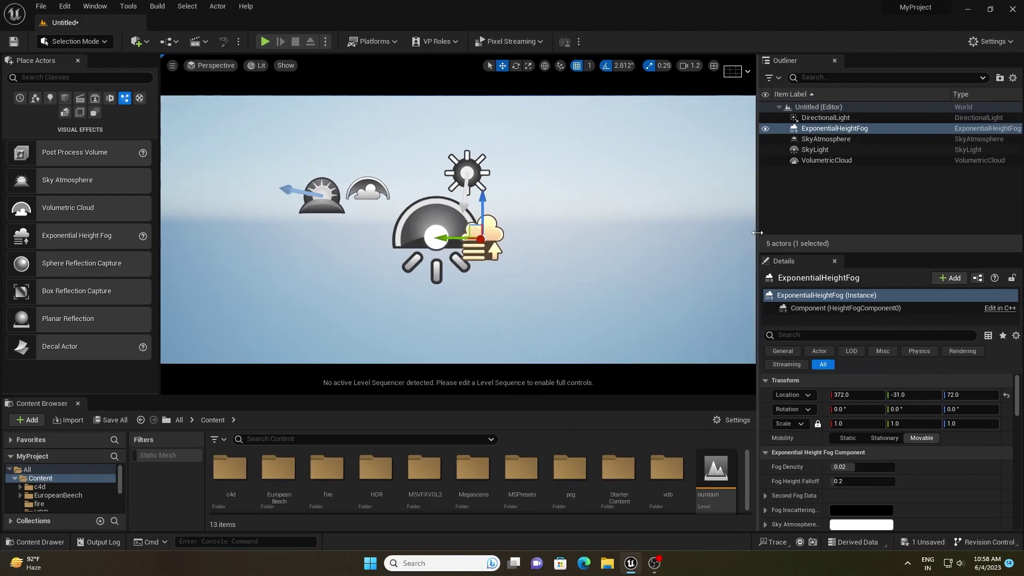
{"action": "left_click", "coordinate": [821, 119]}
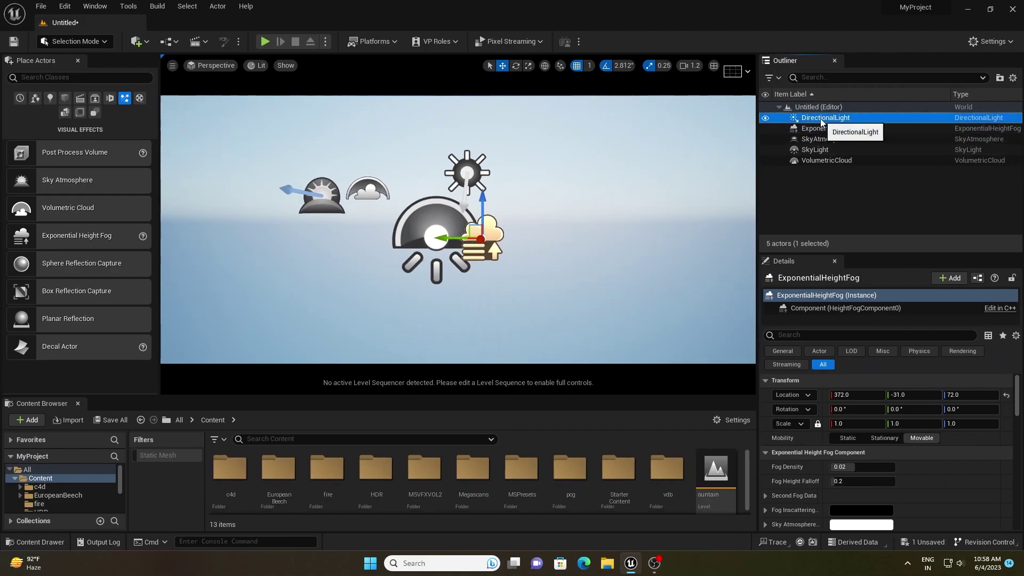
{"action": "left_click", "coordinate": [923, 438]}
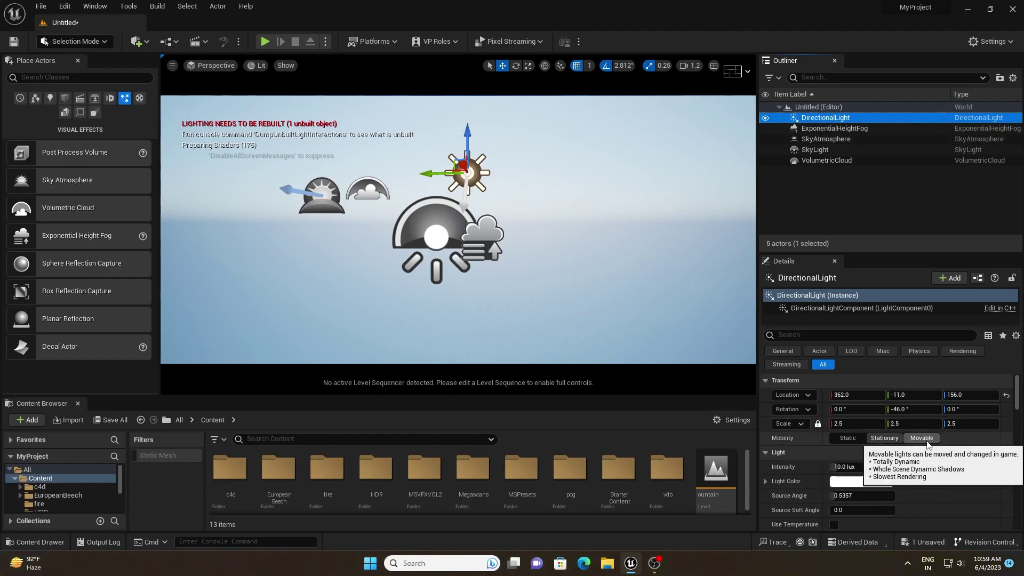
{"action": "left_click", "coordinate": [832, 151]}
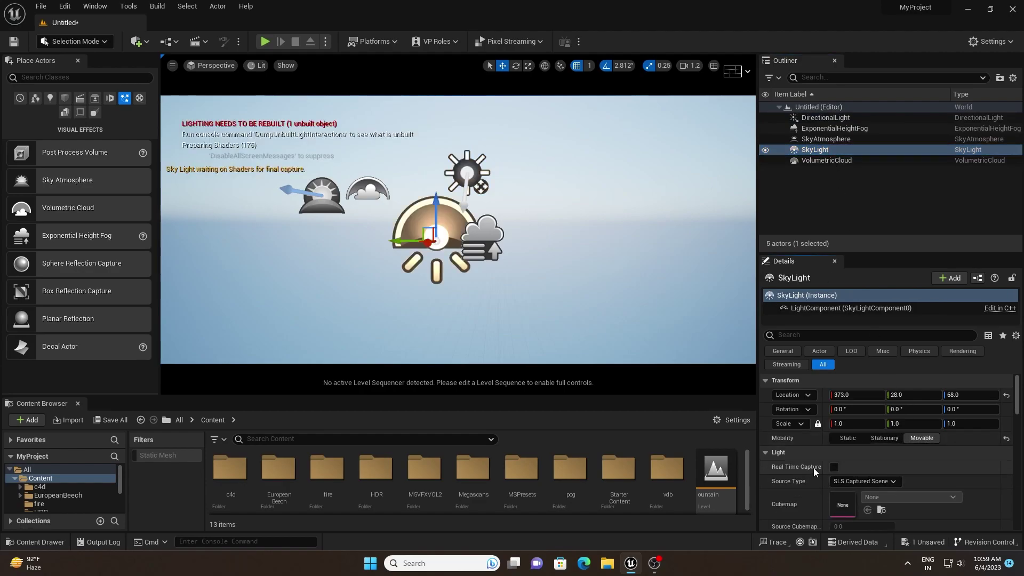
{"action": "left_click", "coordinate": [835, 467]}
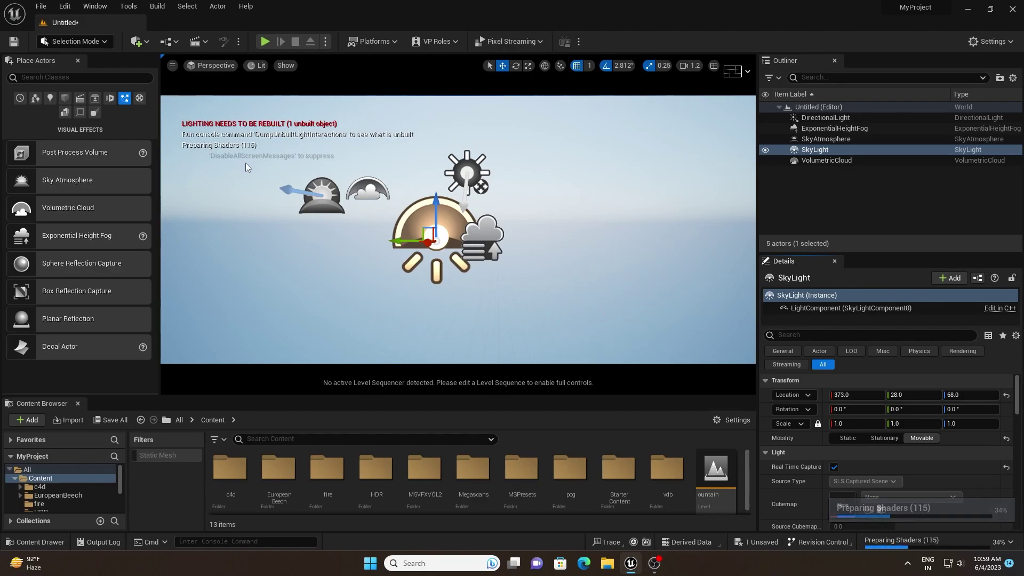
Step: Switch the editor to Landscape Mode and frame the landscape grid preview
{"action": "left_click", "coordinate": [87, 42]}
{"action": "left_click", "coordinate": [70, 59]}
{"action": "mouse_move", "coordinate": [527, 260]}
{"action": "right_mouse_down"}
{"action": "mouse_move", "coordinate": [523, 244]}
{"action": "mouse_move", "coordinate": [524, 261]}
{"action": "right_mouse_up"}
{"action": "middle_click_drag", "start_coordinate": [511, 249], "coordinate": [474, 242]}
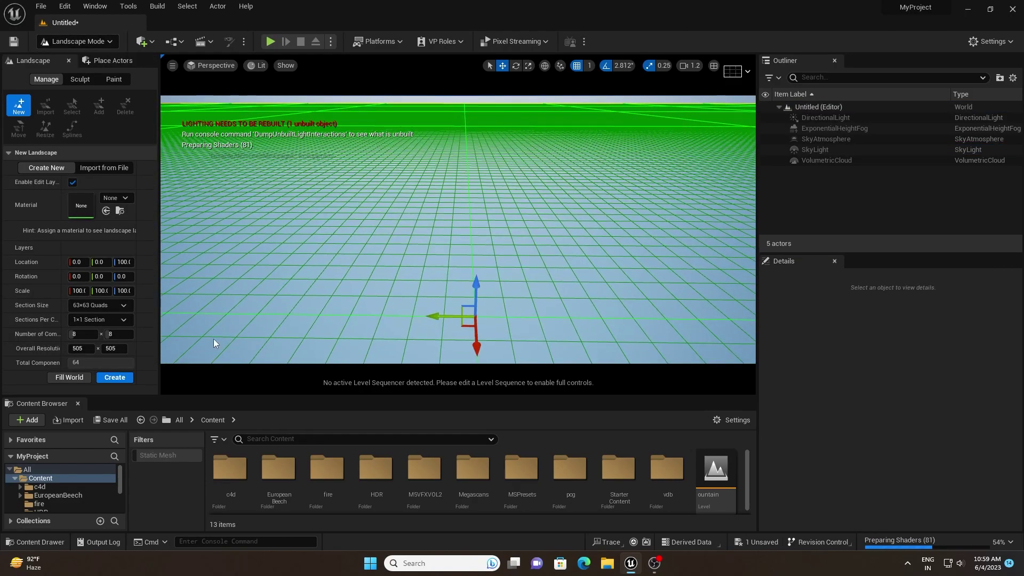
Step: Create the new landscape and pull the view back above it
{"action": "left_click", "coordinate": [114, 377]}
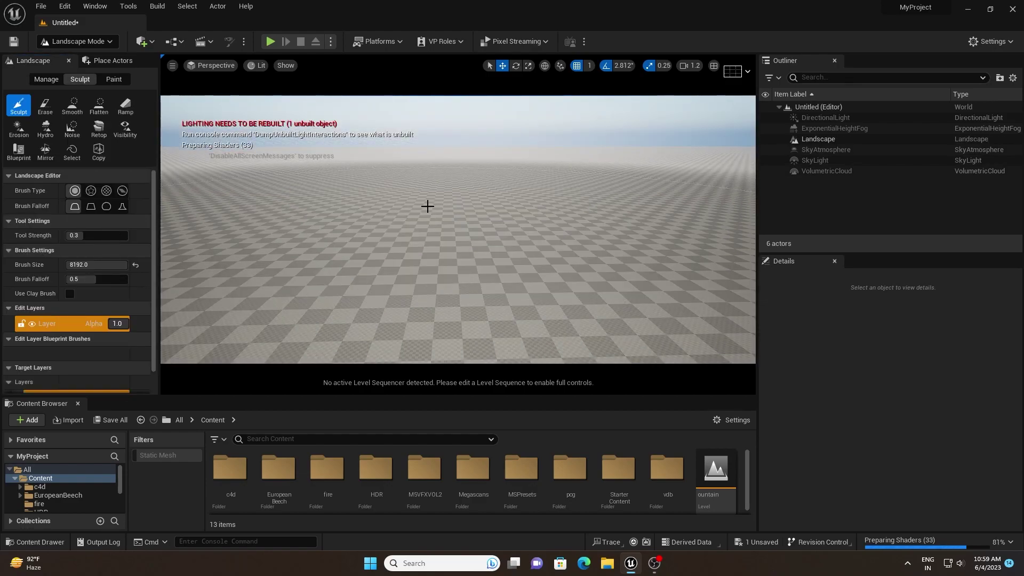
{"action": "key", "text": "s"}
{"action": "right_click_drag", "start_coordinate": [407, 181], "coordinate": [407, 180]}
Step: Sculpt rolling dune-like hills and a raised ridge across the landscape
{"action": "left_click_drag", "start_coordinate": [287, 191], "coordinate": [680, 184]}
{"action": "mouse_move", "coordinate": [680, 184]}
{"action": "right_mouse_down"}
{"action": "mouse_move", "coordinate": [635, 184]}
{"action": "mouse_move", "coordinate": [640, 193]}
{"action": "right_mouse_up"}
{"action": "left_click_drag", "start_coordinate": [124, 265], "coordinate": [94, 266]}
{"action": "mouse_move", "coordinate": [512, 256]}
{"action": "left_mouse_down"}
{"action": "mouse_move", "coordinate": [669, 219]}
{"action": "mouse_move", "coordinate": [695, 192]}
{"action": "left_mouse_up"}
{"action": "right_click_drag", "start_coordinate": [707, 219], "coordinate": [646, 220]}
{"action": "right_click", "coordinate": [820, 228]}
{"action": "right_click_drag", "start_coordinate": [598, 245], "coordinate": [688, 243]}
{"action": "right_click_drag", "start_coordinate": [545, 246], "coordinate": [597, 246]}
{"action": "left_click_drag", "start_coordinate": [446, 226], "coordinate": [663, 226]}
{"action": "mouse_move", "coordinate": [663, 226]}
{"action": "right_mouse_down"}
{"action": "mouse_move", "coordinate": [539, 238]}
{"action": "mouse_move", "coordinate": [534, 221]}
{"action": "mouse_move", "coordinate": [532, 232]}
{"action": "right_mouse_up"}
{"action": "left_click_drag", "start_coordinate": [528, 231], "coordinate": [532, 235]}
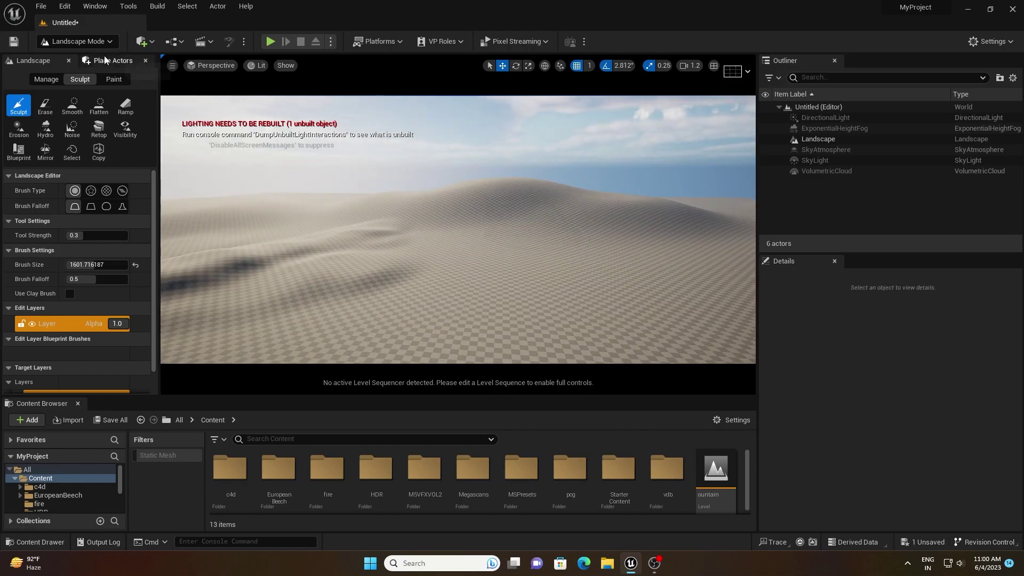
Step: Return the editor to Selection Mode
{"action": "left_click", "coordinate": [78, 42]}
{"action": "left_click", "coordinate": [80, 61]}
{"action": "mouse_move", "coordinate": [348, 234]}
{"action": "right_mouse_down"}
{"action": "mouse_move", "coordinate": [341, 197]}
{"action": "mouse_move", "coordinate": [347, 234]}
{"action": "right_mouse_up"}
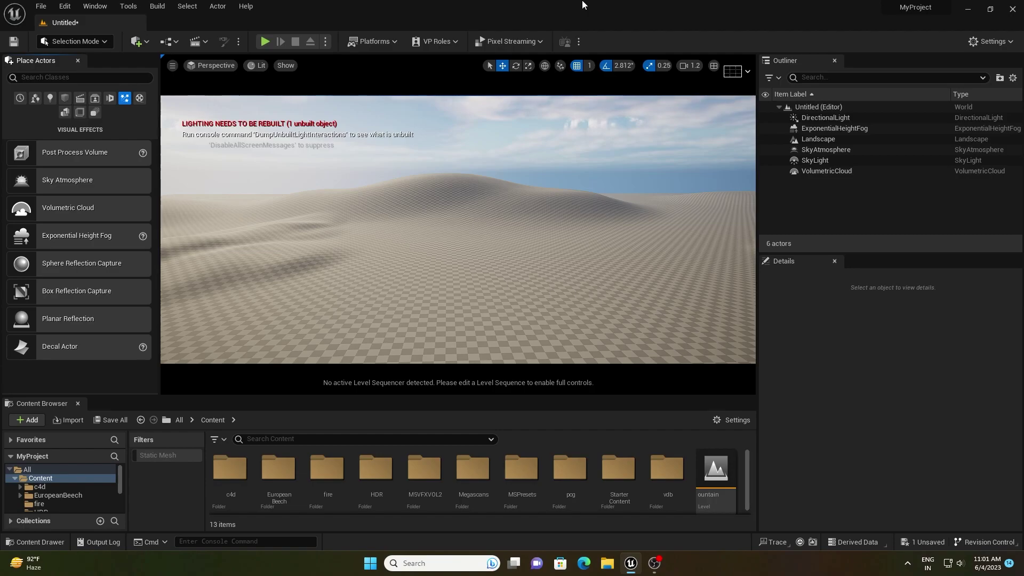
{"action": "left_click", "coordinate": [141, 44]}
{"action": "left_click", "coordinate": [158, 82]}
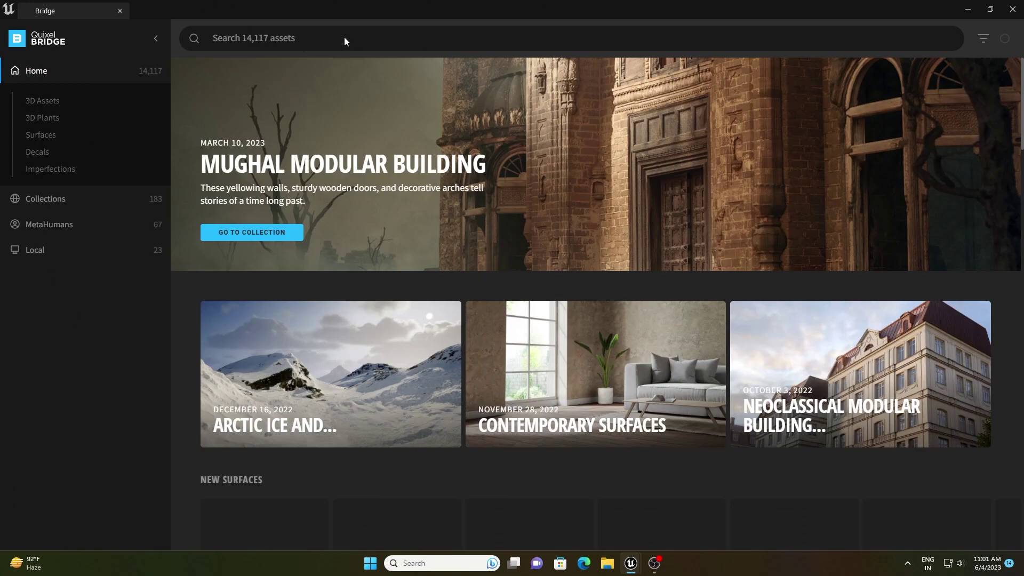
{"action": "left_click", "coordinate": [298, 44]}
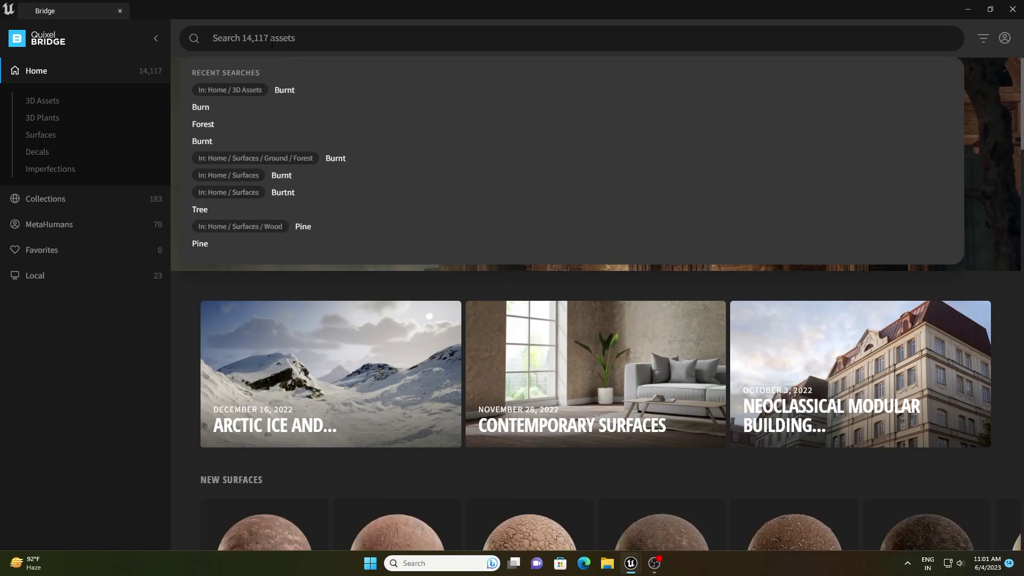
{"action": "type", "text": "burnt"}
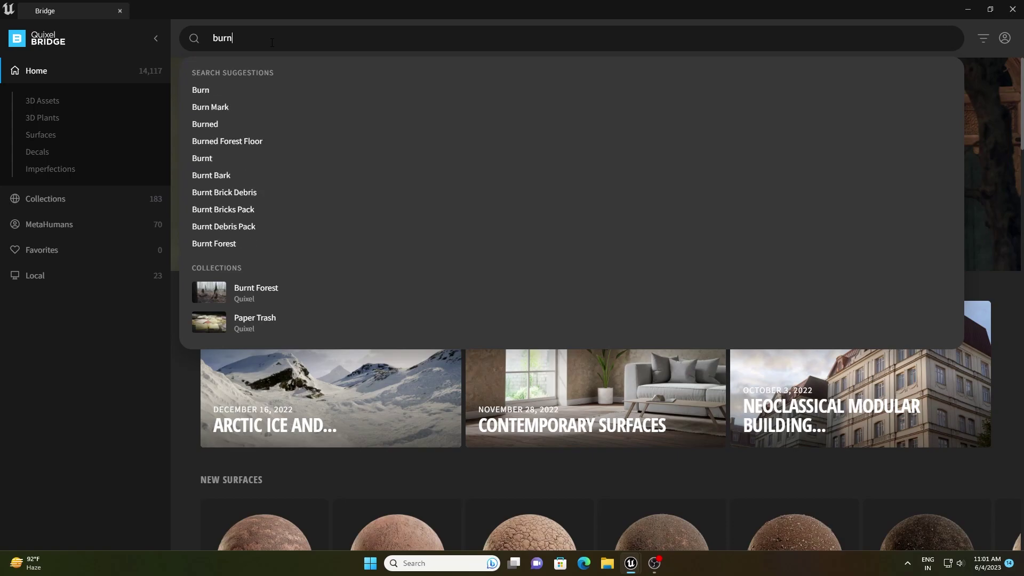
{"action": "key", "text": "Return"}
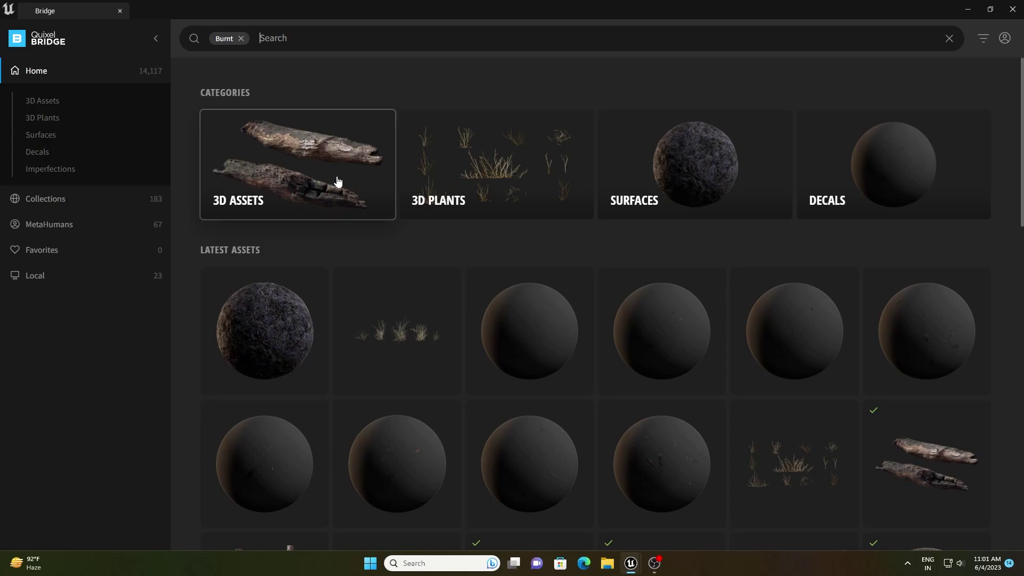
{"action": "left_click", "coordinate": [694, 181]}
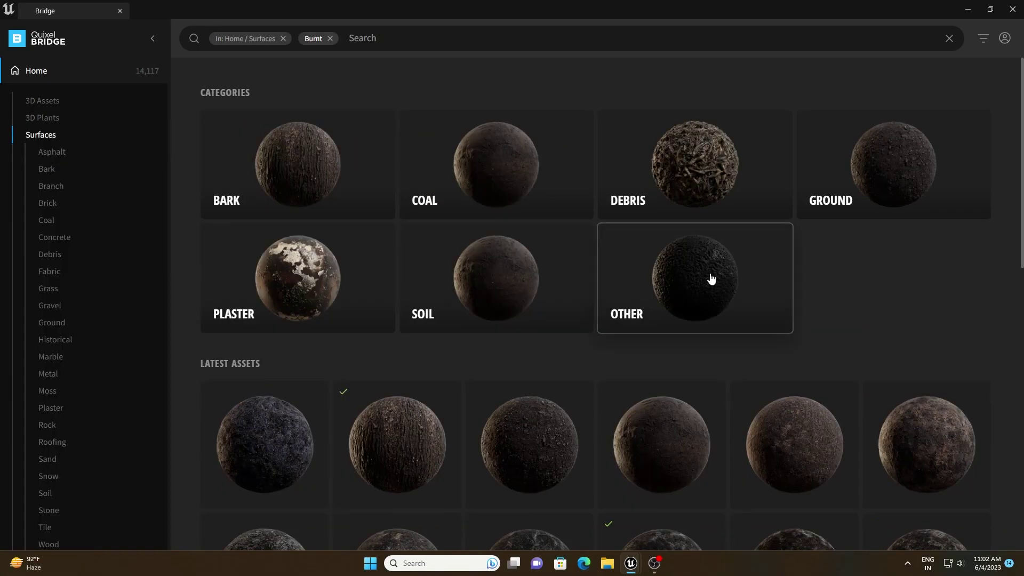
{"action": "left_click", "coordinate": [877, 195]}
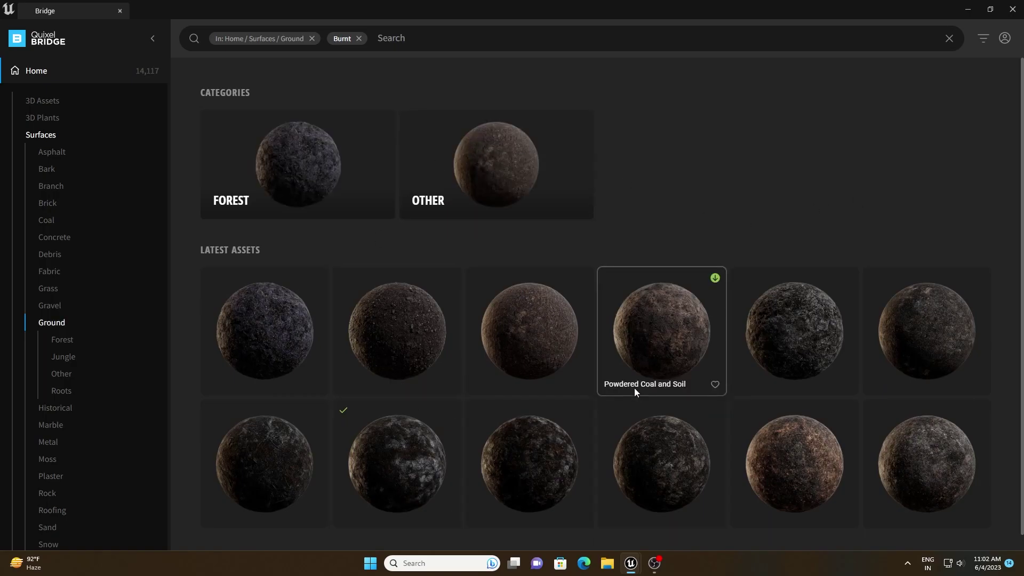
{"action": "scroll", "coordinate": [635, 387], "scroll_direction": "down", "scroll_amount": 1}
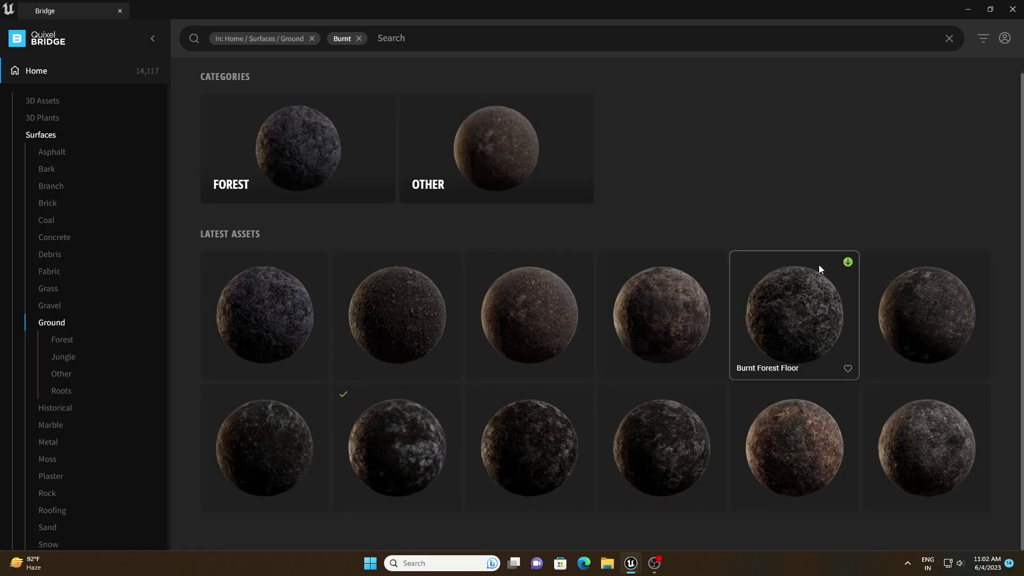
{"action": "left_click", "coordinate": [401, 442]}
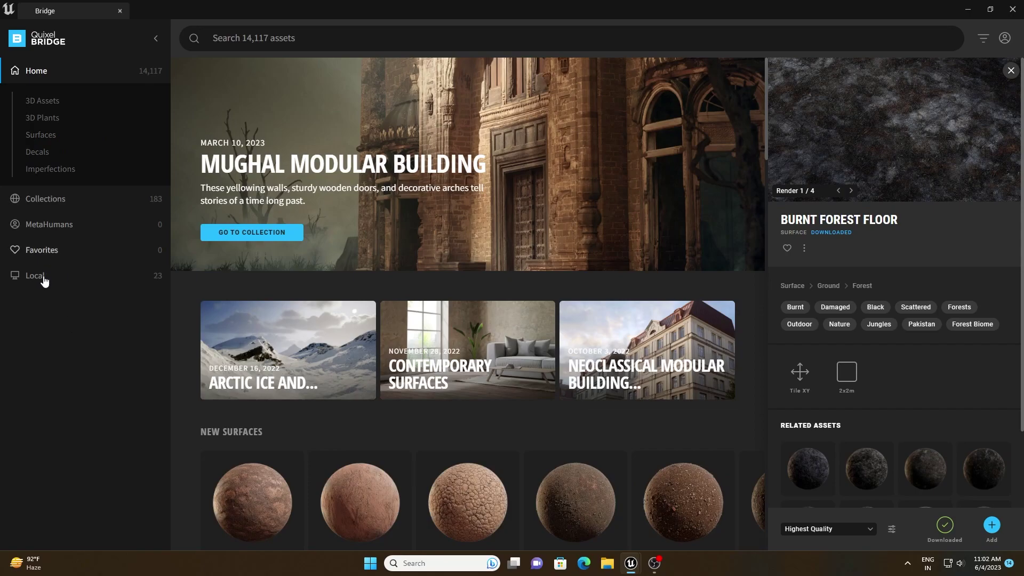
{"action": "left_click", "coordinate": [32, 275]}
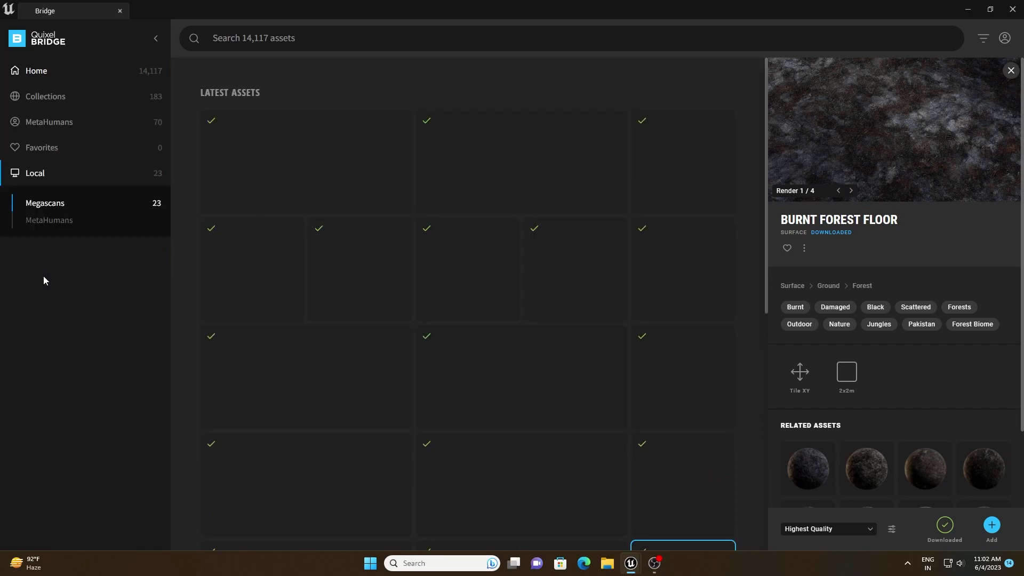
{"action": "scroll", "coordinate": [485, 187], "scroll_direction": "down", "scroll_amount": 4}
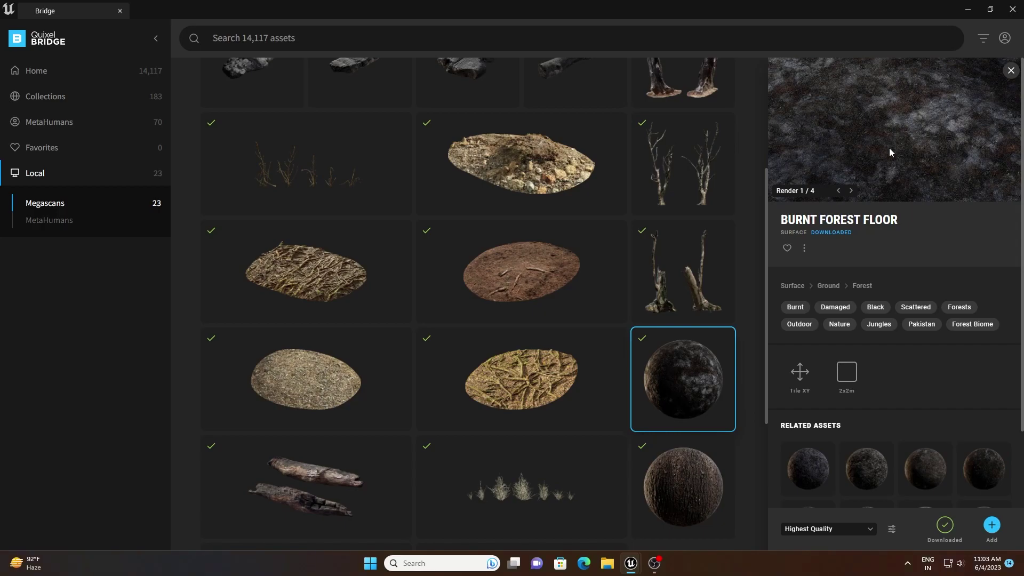
{"action": "scroll", "coordinate": [414, 167], "scroll_direction": "up", "scroll_amount": 4}
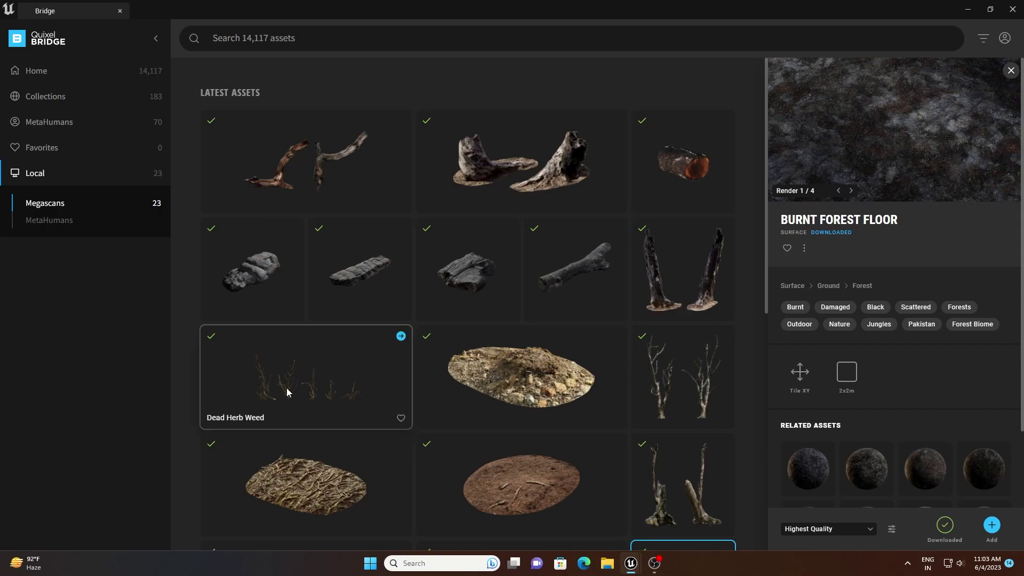
{"action": "scroll", "coordinate": [312, 331], "scroll_direction": "down", "scroll_amount": 1}
{"action": "scroll", "coordinate": [292, 330], "scroll_direction": "down", "scroll_amount": 3}
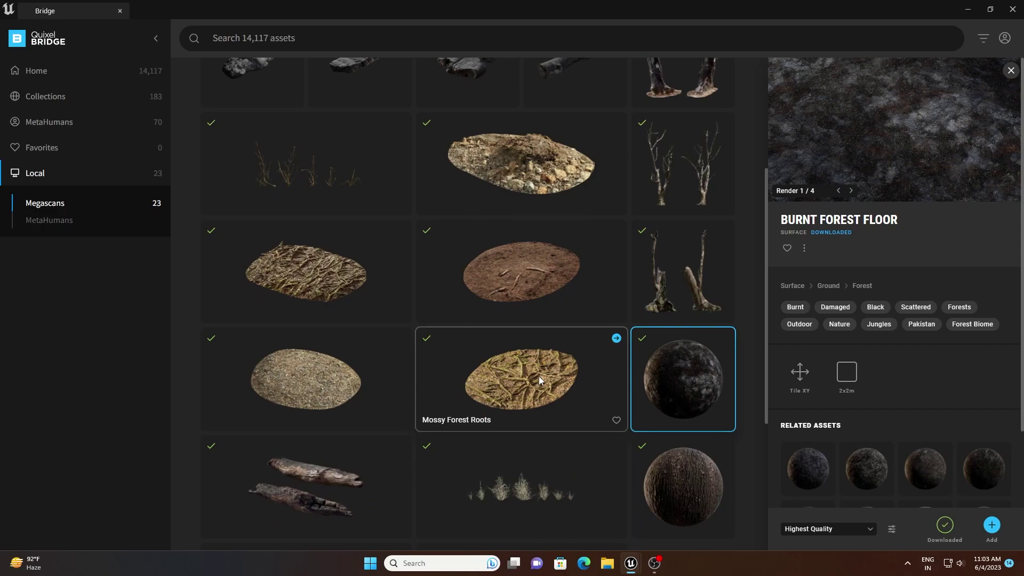
{"action": "scroll", "coordinate": [299, 376], "scroll_direction": "down", "scroll_amount": 2}
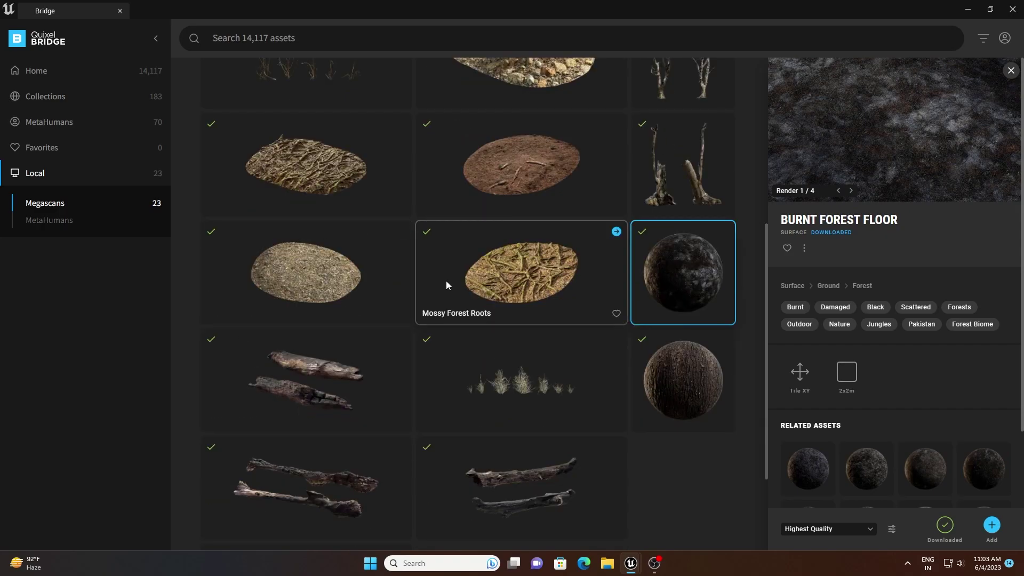
{"action": "scroll", "coordinate": [462, 376], "scroll_direction": "up", "scroll_amount": 4}
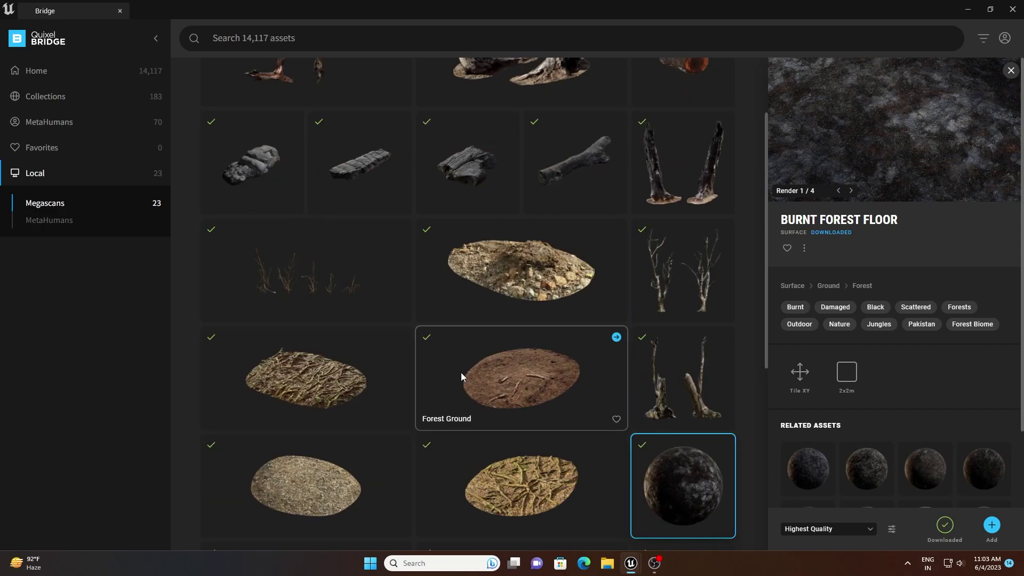
{"action": "scroll", "coordinate": [462, 371], "scroll_direction": "down", "scroll_amount": 2}
{"action": "scroll", "coordinate": [462, 371], "scroll_direction": "up", "scroll_amount": 3}
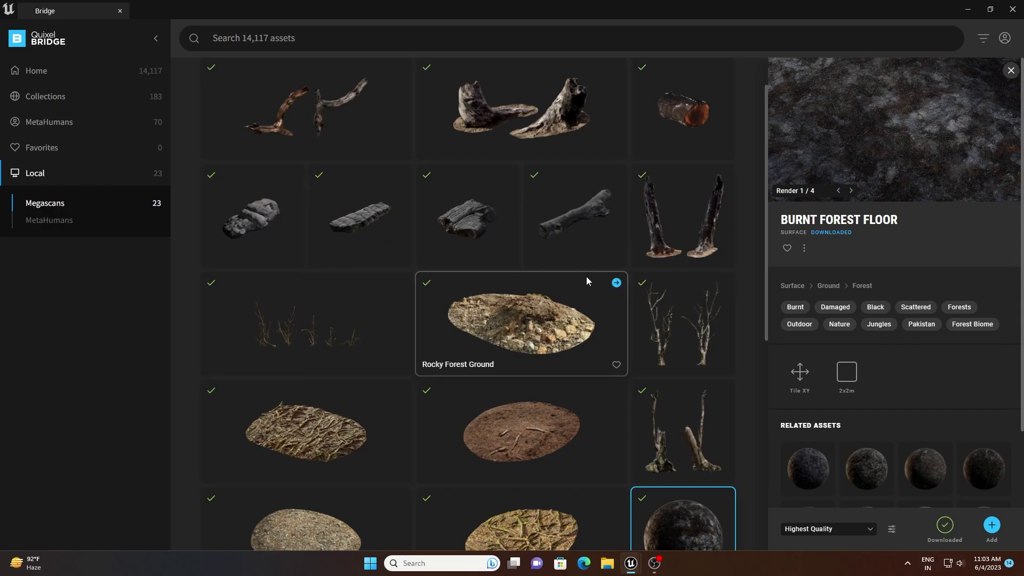
{"action": "left_click", "coordinate": [1013, 9]}
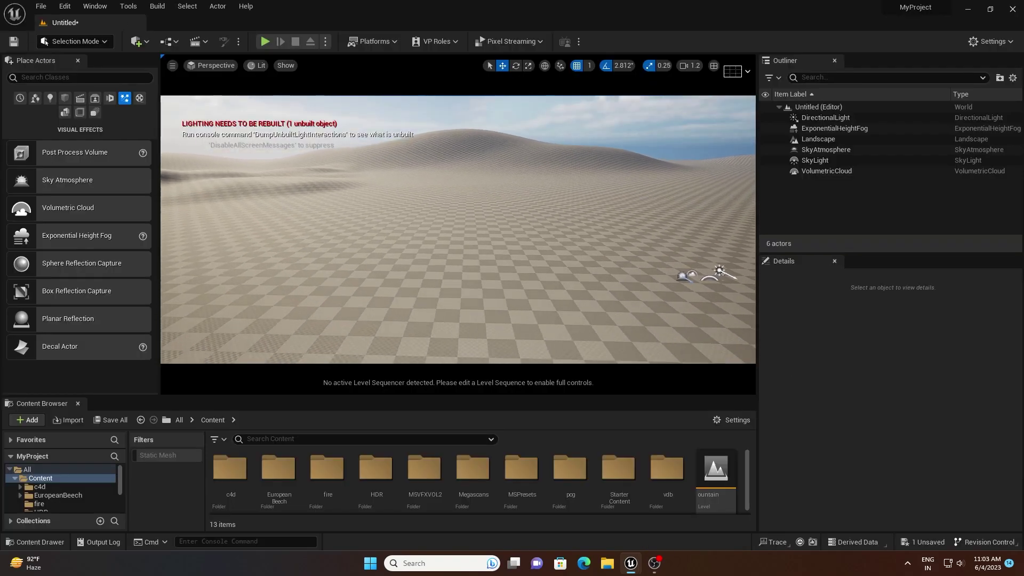
Step: Select the landscape and browse to Megascans/Surfaces/Burnt_Forest_Floor_uhxnacwn
{"action": "right_click_drag", "start_coordinate": [412, 266], "coordinate": [412, 258]}
{"action": "right_click_drag", "start_coordinate": [481, 266], "coordinate": [521, 277]}
{"action": "left_click", "coordinate": [442, 251]}
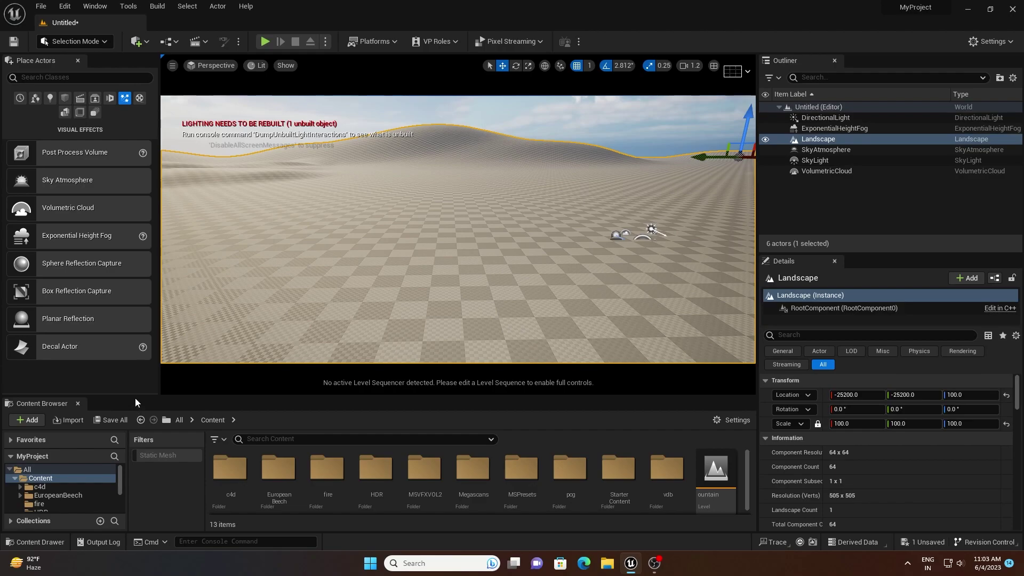
{"action": "left_click_drag", "start_coordinate": [136, 394], "coordinate": [135, 321]}
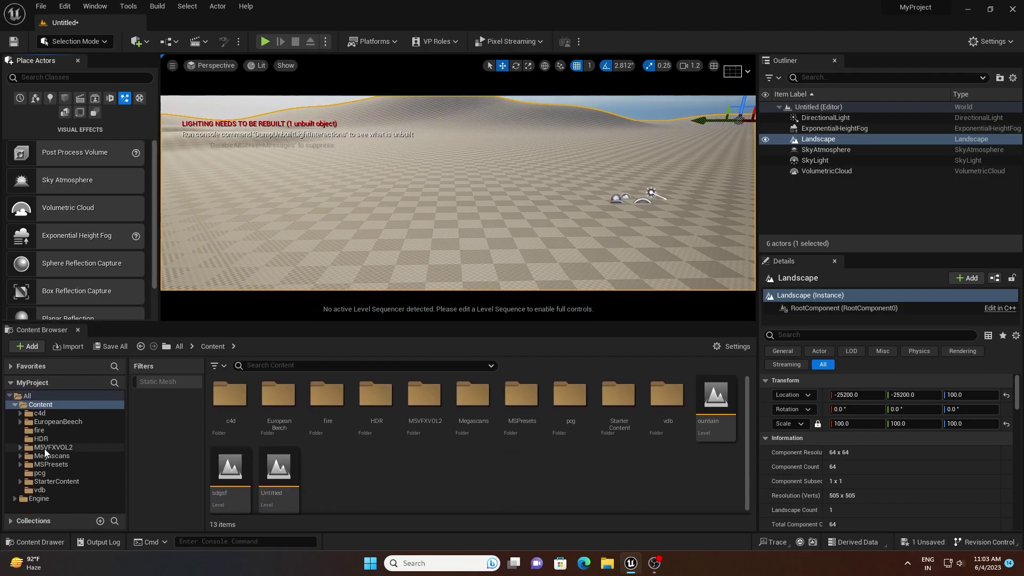
{"action": "left_click", "coordinate": [55, 457]}
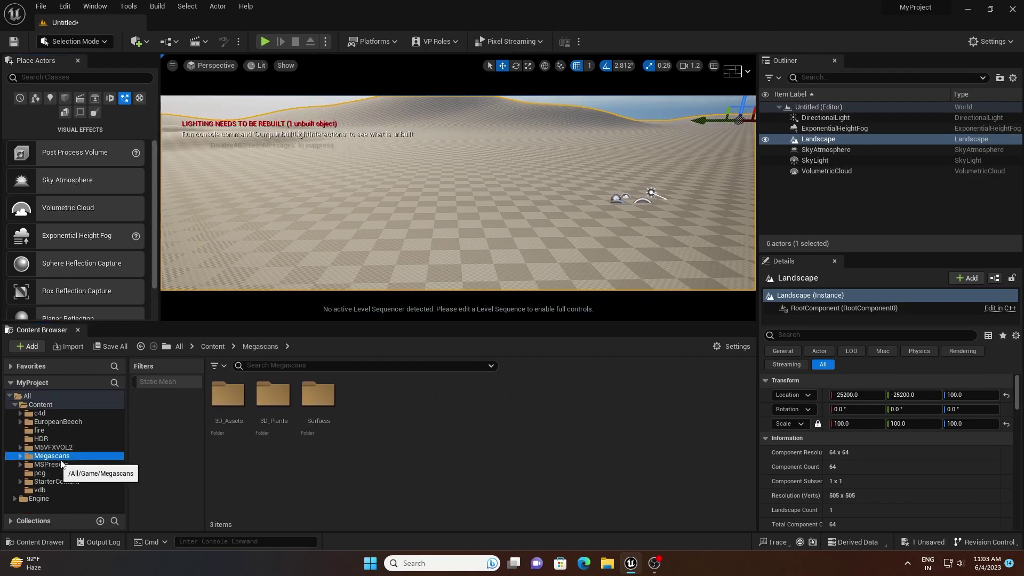
{"action": "double_click", "coordinate": [323, 400]}
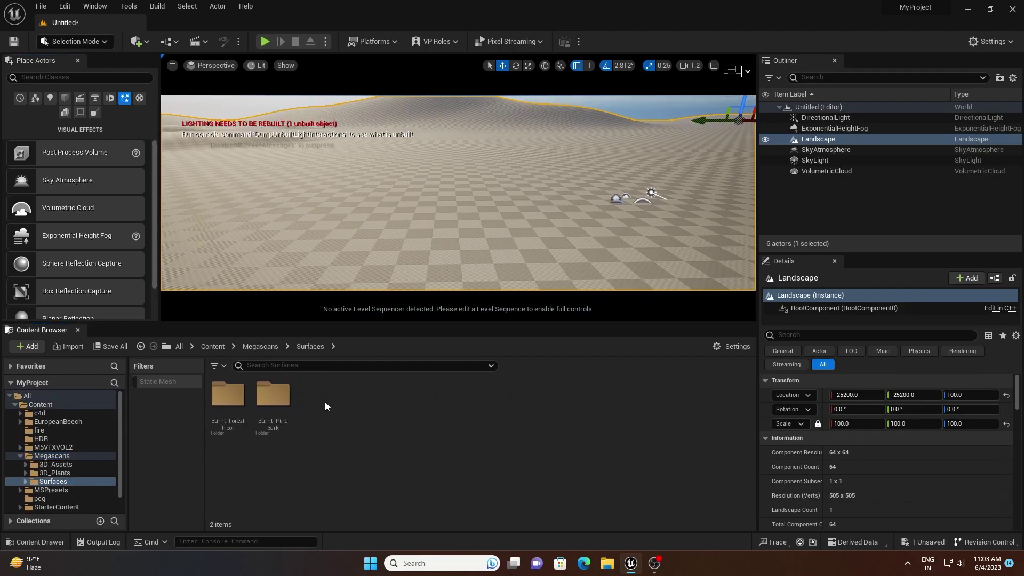
{"action": "double_click", "coordinate": [223, 405]}
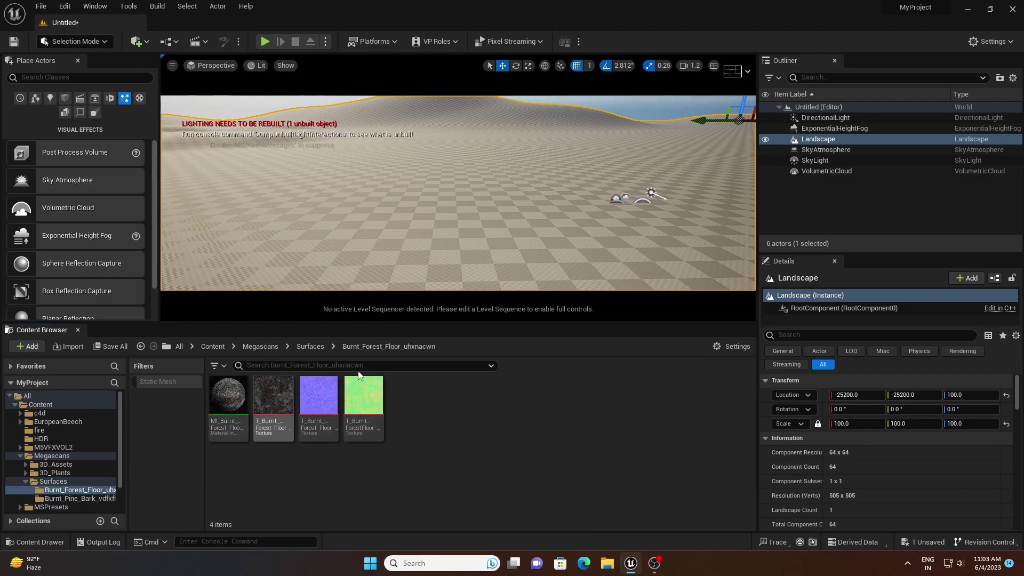
{"action": "mouse_move", "coordinate": [451, 234]}
{"action": "left_mouse_down"}
{"action": "mouse_move", "coordinate": [479, 235]}
{"action": "mouse_move", "coordinate": [468, 235]}
{"action": "left_mouse_up"}
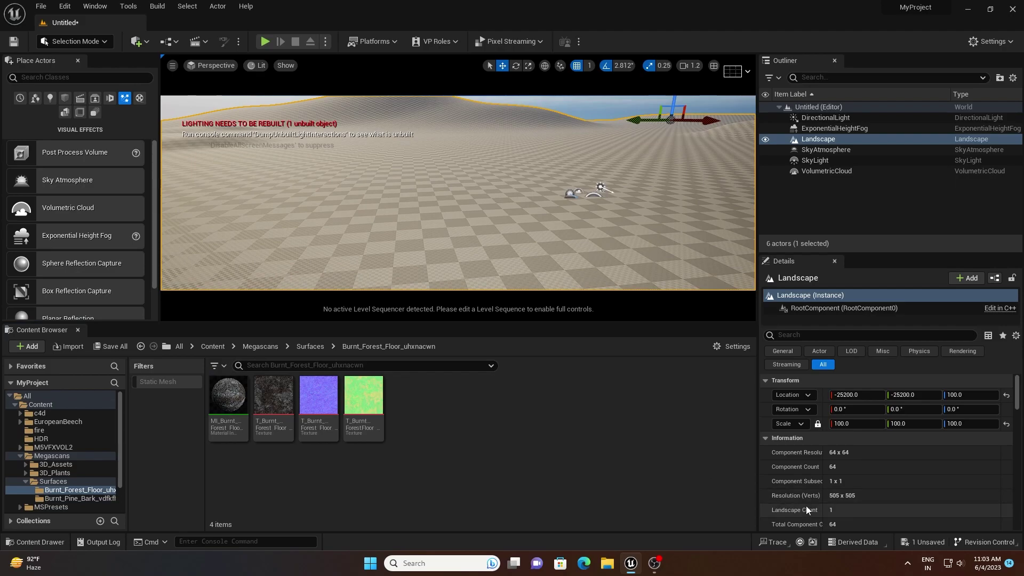
{"action": "scroll", "coordinate": [840, 489], "scroll_direction": "down", "scroll_amount": 3}
{"action": "scroll", "coordinate": [841, 485], "scroll_direction": "down", "scroll_amount": 4}
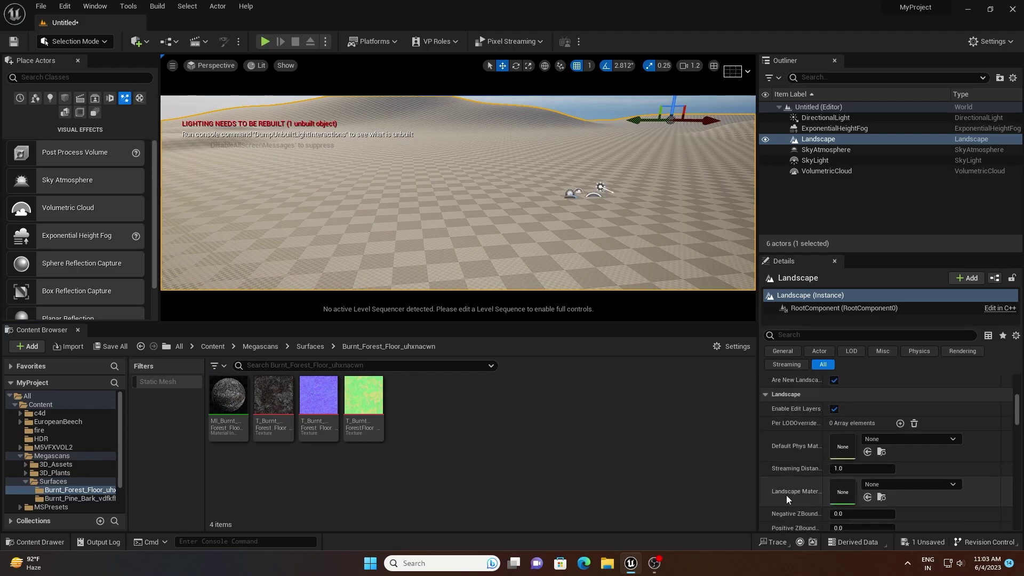
Step: Assign MI_Burnt_Forest_Floor to the Landscape Material slot and view the textured ground
{"action": "left_click_drag", "start_coordinate": [228, 396], "coordinate": [885, 483]}
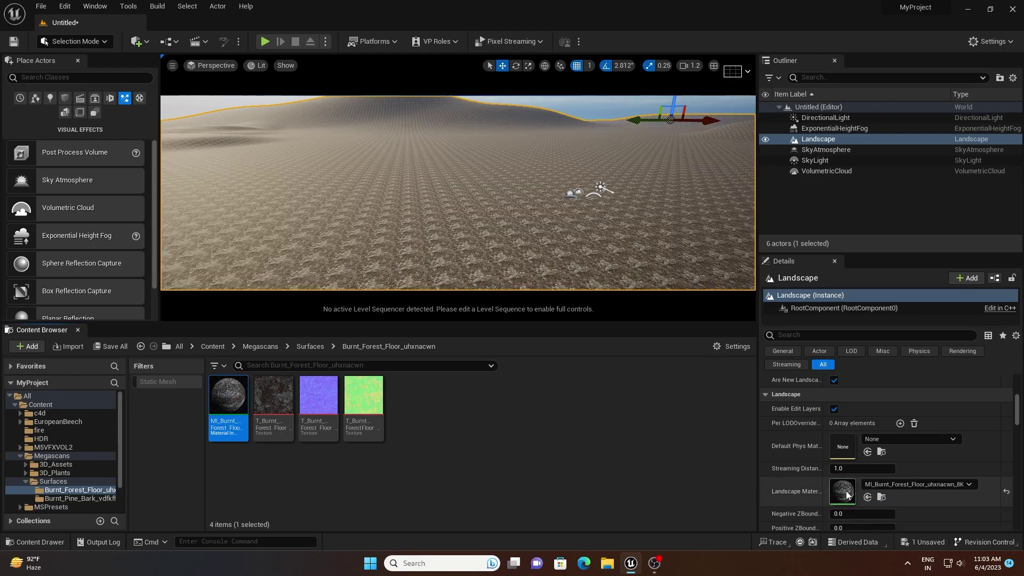
{"action": "mouse_move", "coordinate": [492, 196]}
{"action": "right_mouse_down"}
{"action": "mouse_move", "coordinate": [463, 209]}
{"action": "mouse_move", "coordinate": [541, 216]}
{"action": "mouse_move", "coordinate": [509, 216]}
{"action": "mouse_move", "coordinate": [507, 182]}
{"action": "mouse_move", "coordinate": [497, 196]}
{"action": "right_mouse_up"}
{"action": "key", "text": "w"}
{"action": "right_click_drag", "start_coordinate": [497, 196], "coordinate": [490, 196]}
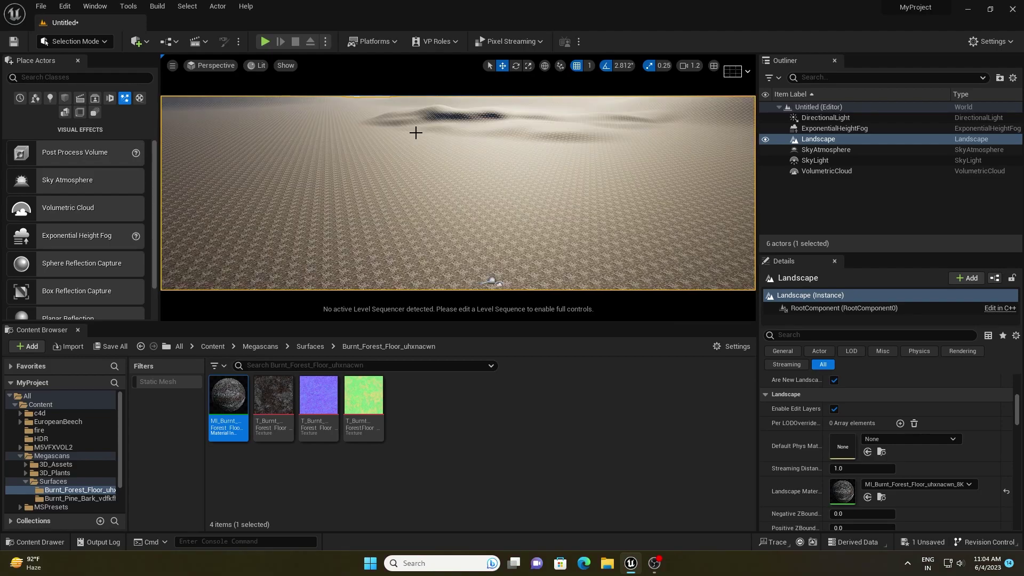
{"action": "mouse_move", "coordinate": [397, 175]}
{"action": "right_mouse_down"}
{"action": "mouse_move", "coordinate": [399, 235]}
{"action": "mouse_move", "coordinate": [397, 199]}
{"action": "mouse_move", "coordinate": [387, 177]}
{"action": "mouse_move", "coordinate": [376, 179]}
{"action": "mouse_move", "coordinate": [438, 169]}
{"action": "mouse_move", "coordinate": [421, 176]}
{"action": "mouse_move", "coordinate": [440, 184]}
{"action": "mouse_move", "coordinate": [414, 178]}
{"action": "right_mouse_up"}
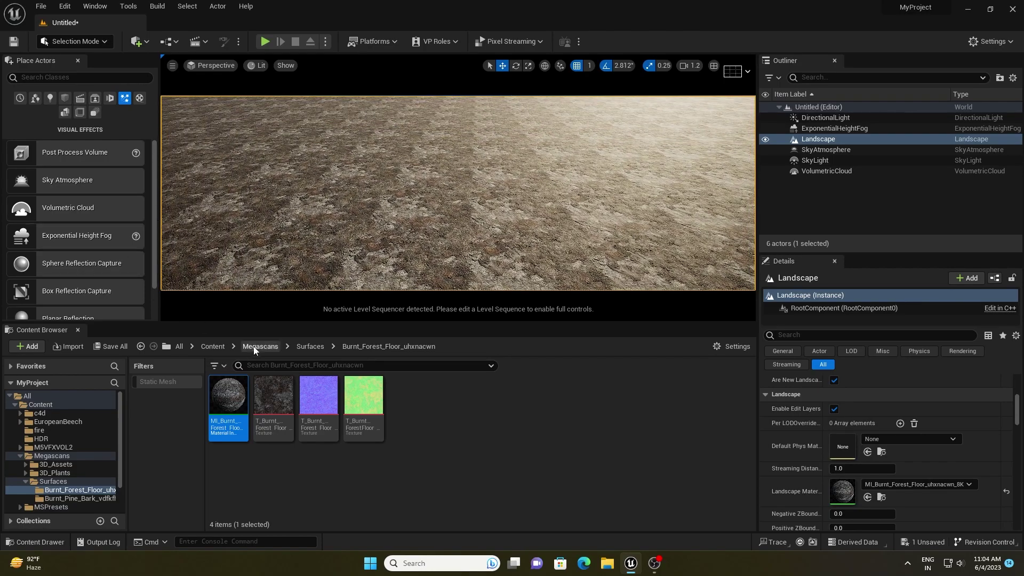
Step: Set MI_Burnt_Forest_Floor's Tiling X and Y to 0.1, then save and close the material editor
{"action": "double_click", "coordinate": [223, 400]}
{"action": "left_click_drag", "start_coordinate": [612, 309], "coordinate": [840, 208]}
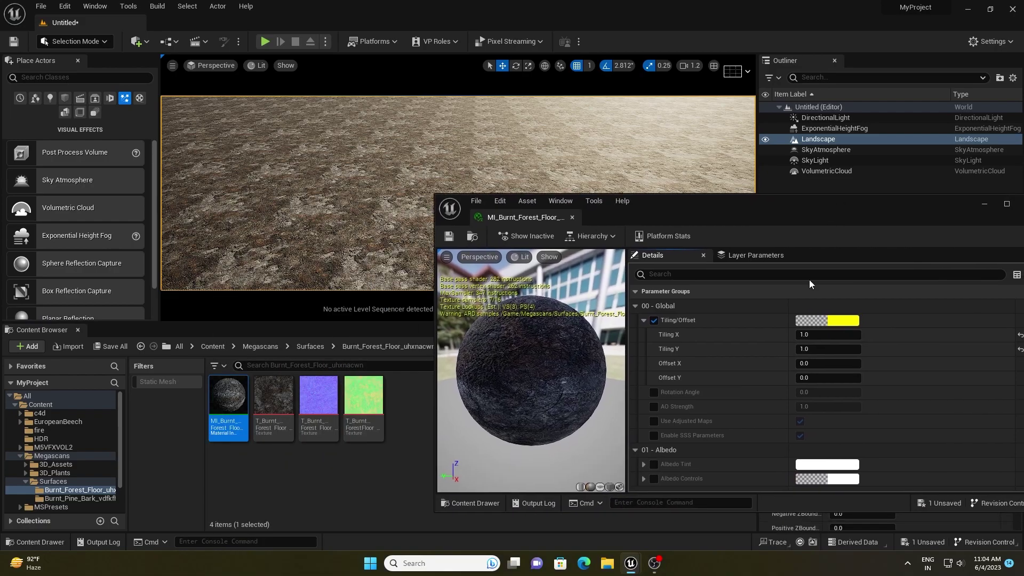
{"action": "left_click", "coordinate": [809, 334]}
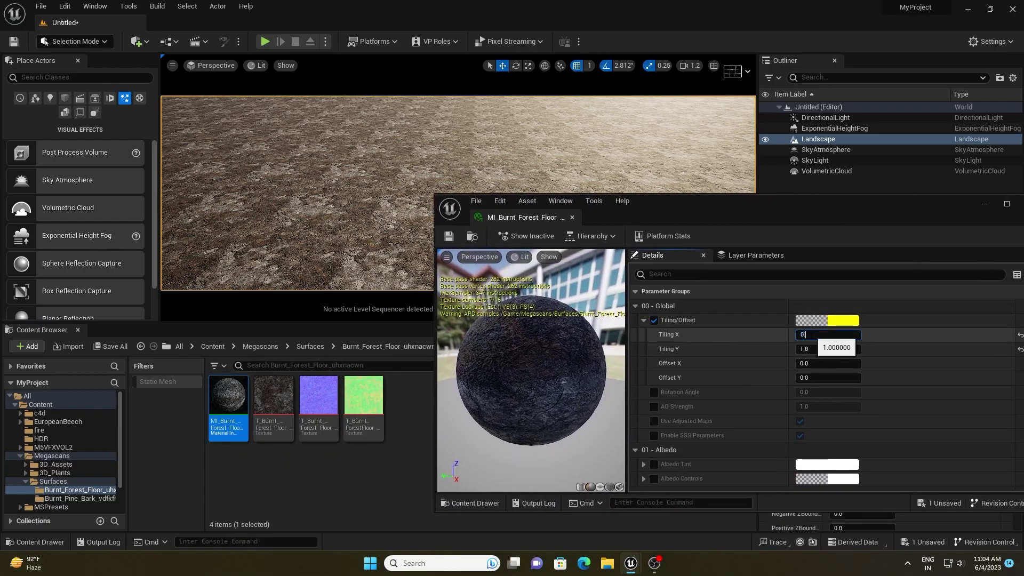
{"action": "key", "text": "Tab"}
{"action": "type", "text": "0.1"}
{"action": "key", "text": "Return"}
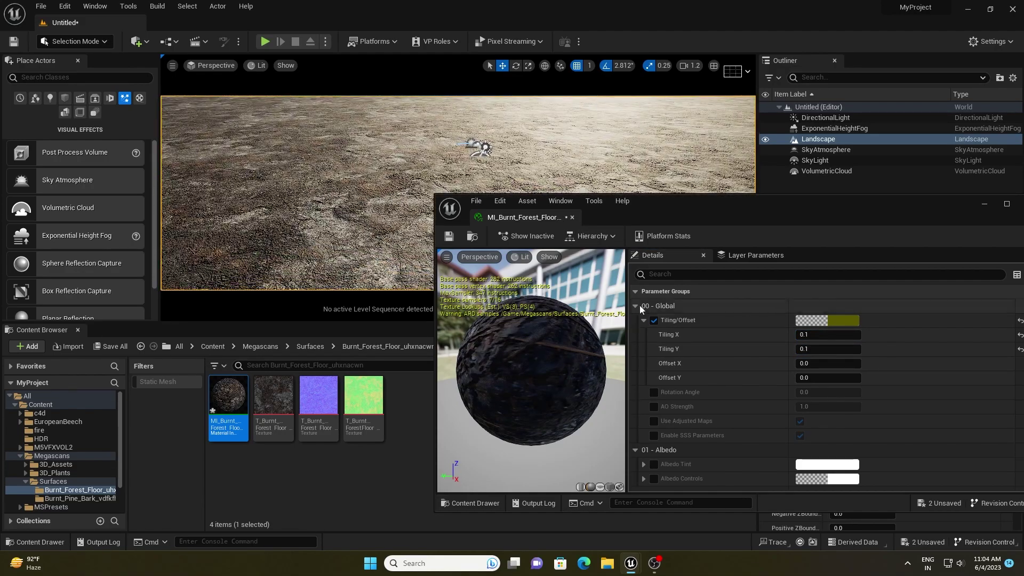
{"action": "left_click", "coordinate": [452, 241]}
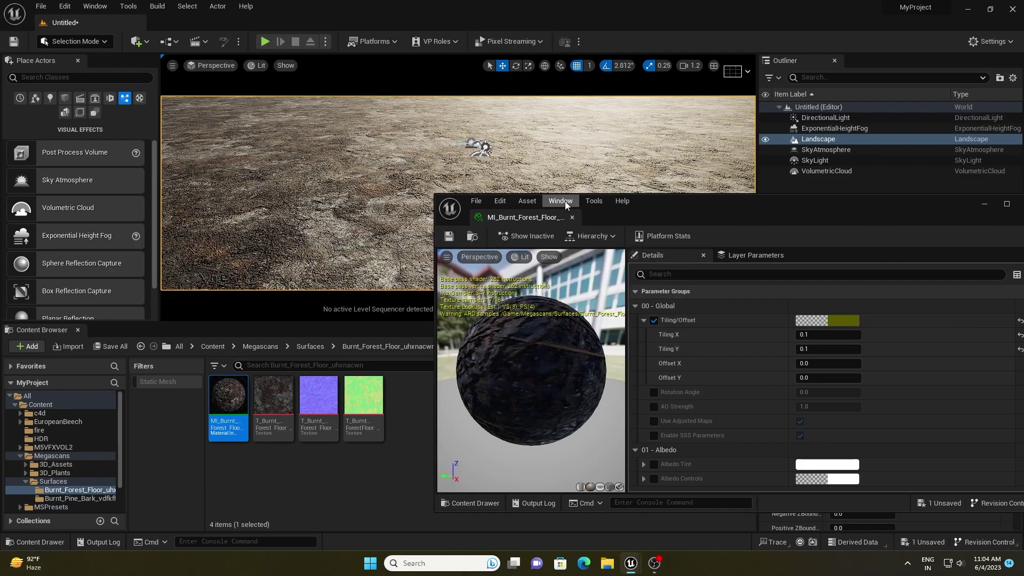
{"action": "left_click", "coordinate": [573, 218]}
{"action": "mouse_move", "coordinate": [428, 150]}
{"action": "right_mouse_down"}
{"action": "mouse_move", "coordinate": [428, 112]}
{"action": "mouse_move", "coordinate": [428, 149]}
{"action": "right_mouse_up"}
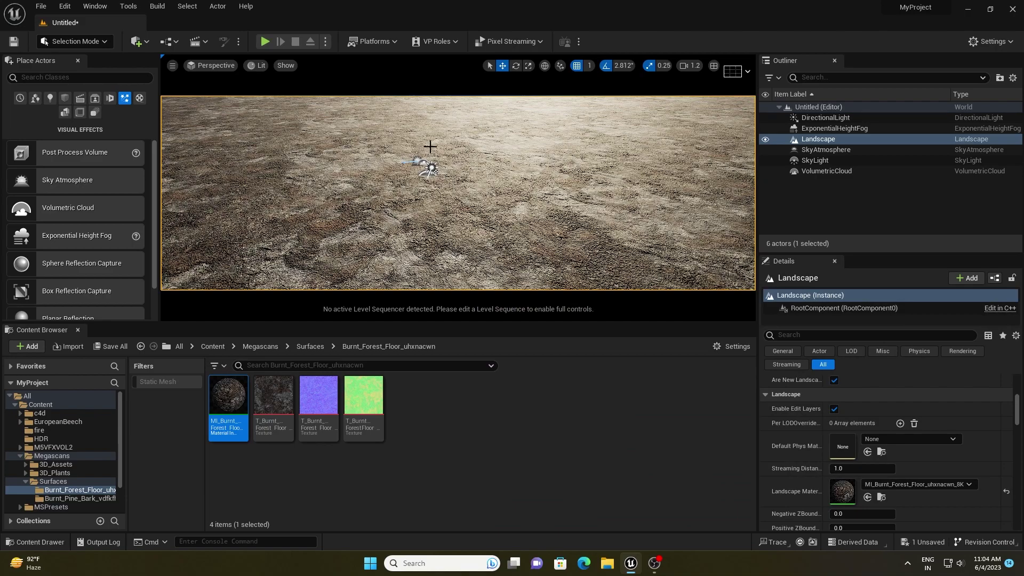
Step: Browse the Content Browser into the c4d/Pine/1 folder
{"action": "left_click", "coordinate": [39, 413]}
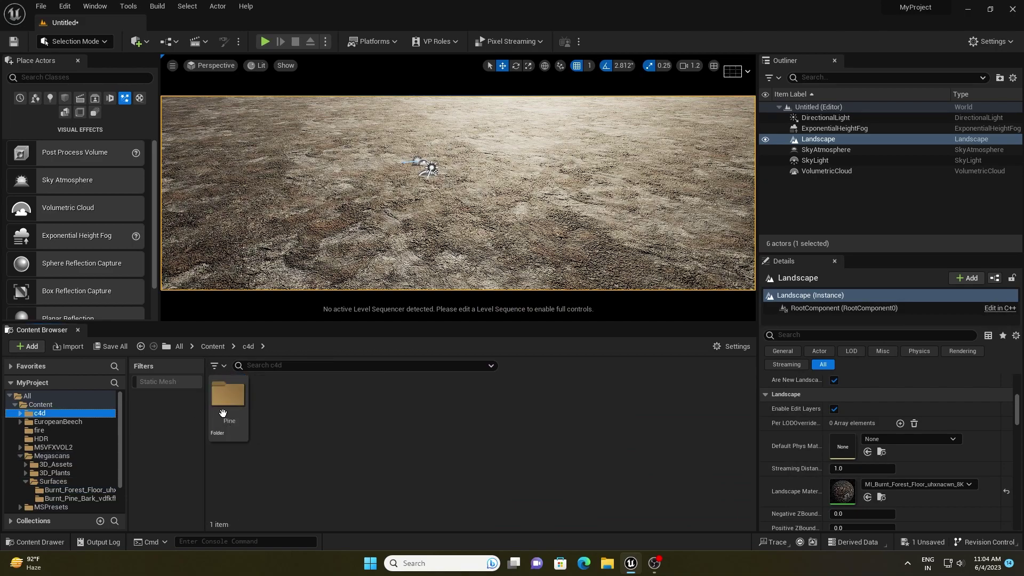
{"action": "double_click", "coordinate": [228, 394]}
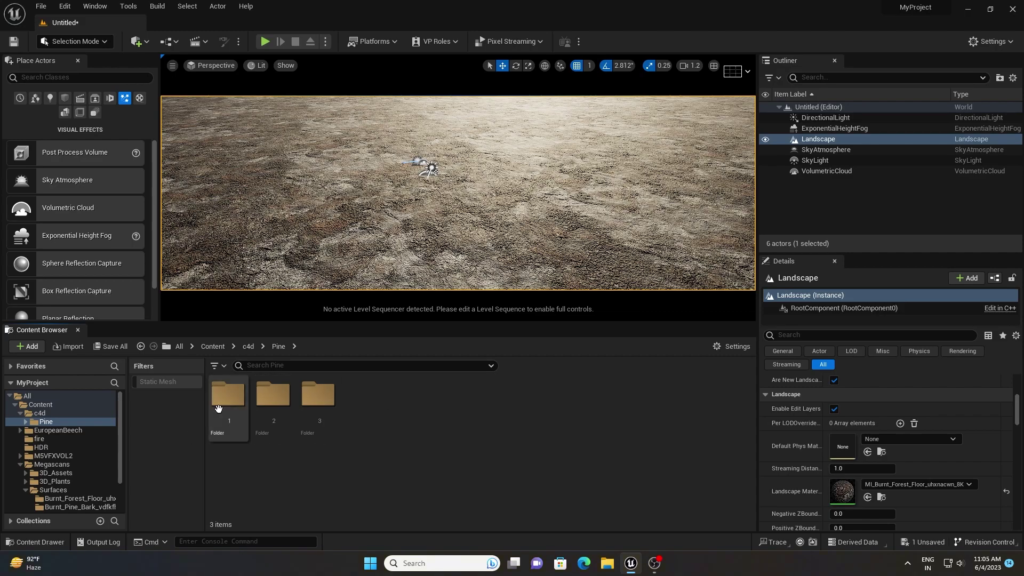
{"action": "double_click", "coordinate": [241, 407]}
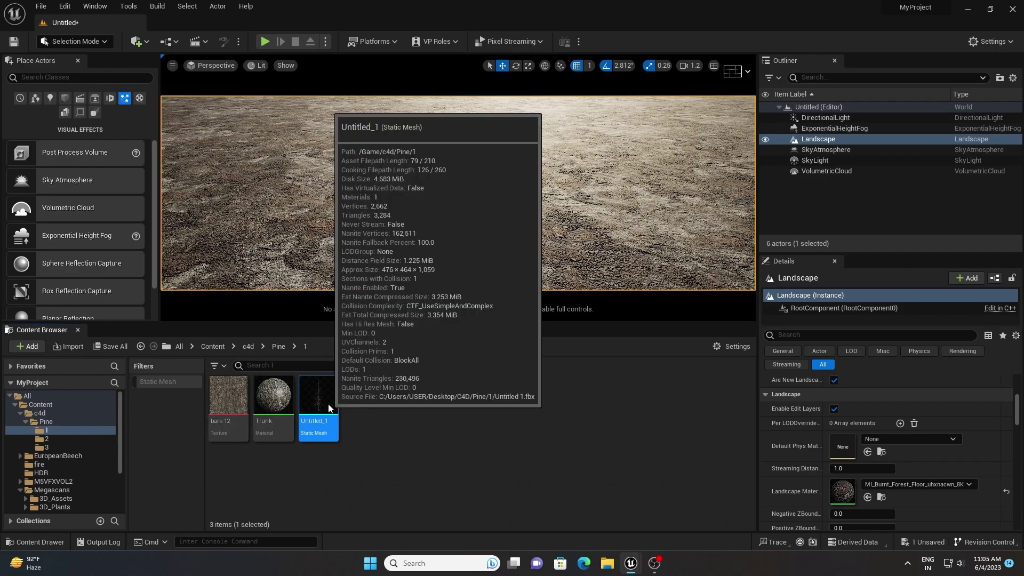
Step: Inspect the Untitled_1 dead pine mesh in the Static Mesh Editor, then return to Content
{"action": "double_click", "coordinate": [326, 401]}
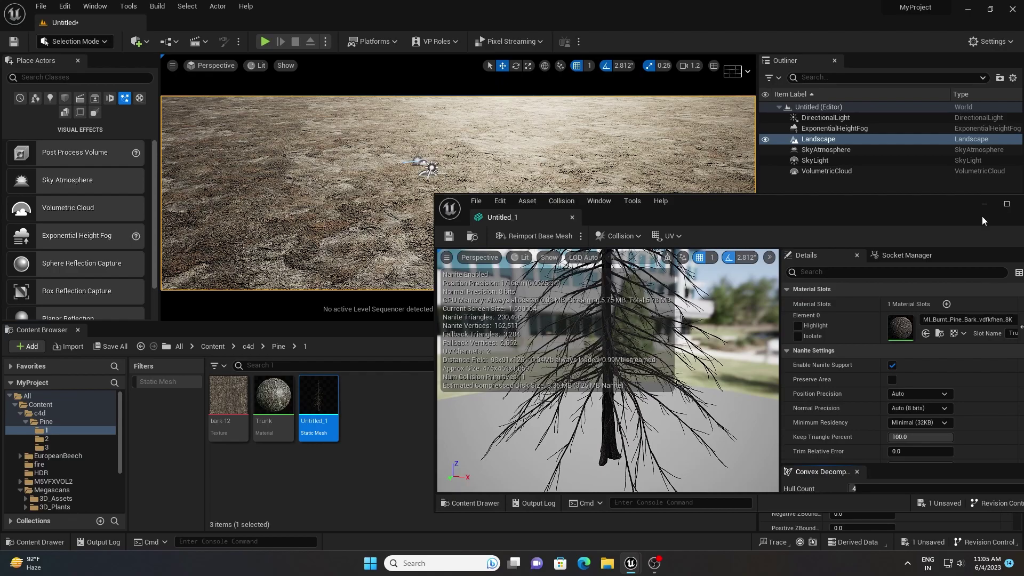
{"action": "left_click", "coordinate": [1007, 203]}
{"action": "mouse_move", "coordinate": [359, 219]}
{"action": "left_mouse_down"}
{"action": "mouse_move", "coordinate": [304, 221]}
{"action": "mouse_move", "coordinate": [358, 219]}
{"action": "mouse_move", "coordinate": [314, 181]}
{"action": "mouse_move", "coordinate": [358, 219]}
{"action": "left_mouse_up"}
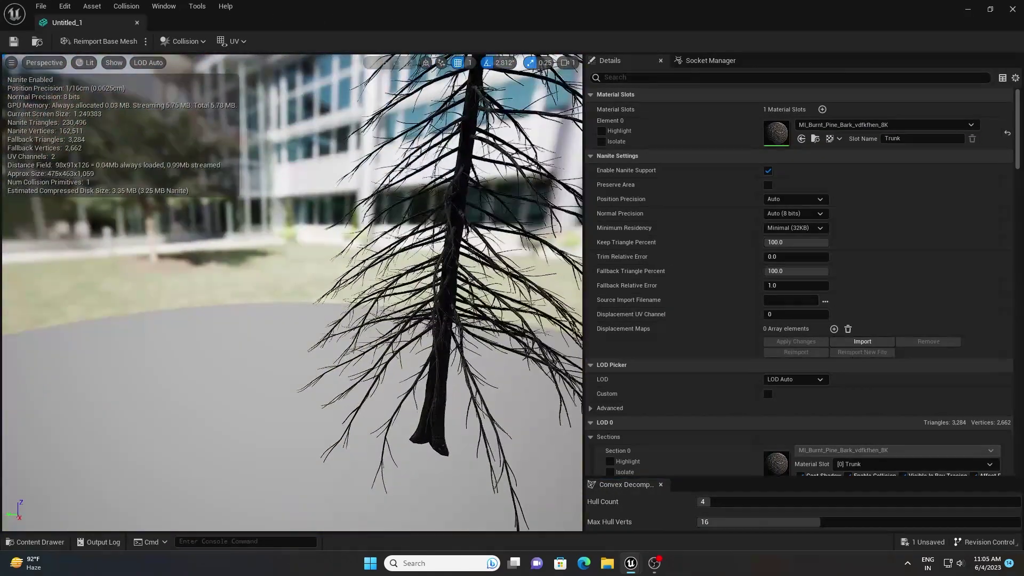
{"action": "left_click", "coordinate": [136, 24]}
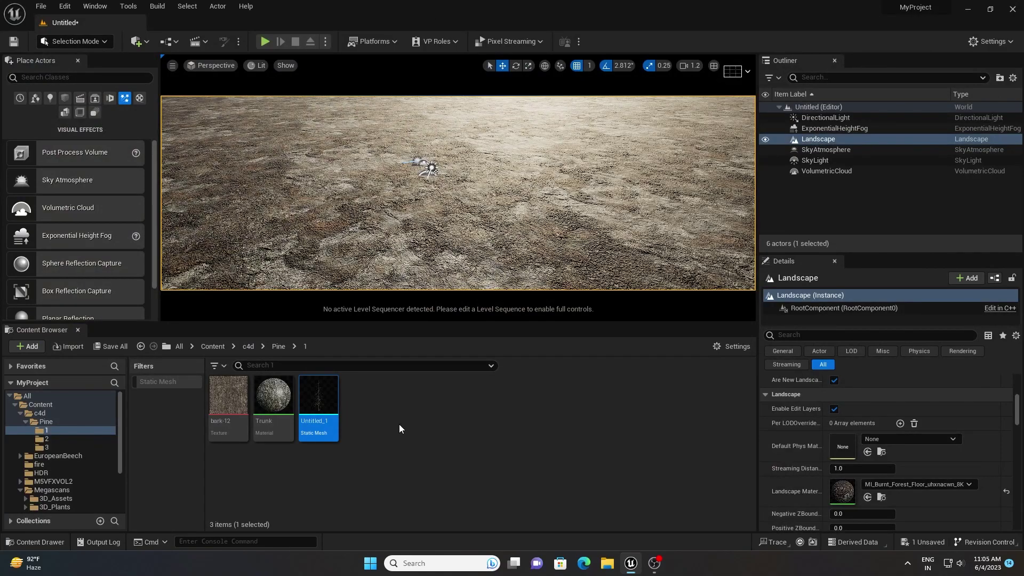
{"action": "right_click_drag", "start_coordinate": [523, 182], "coordinate": [521, 118]}
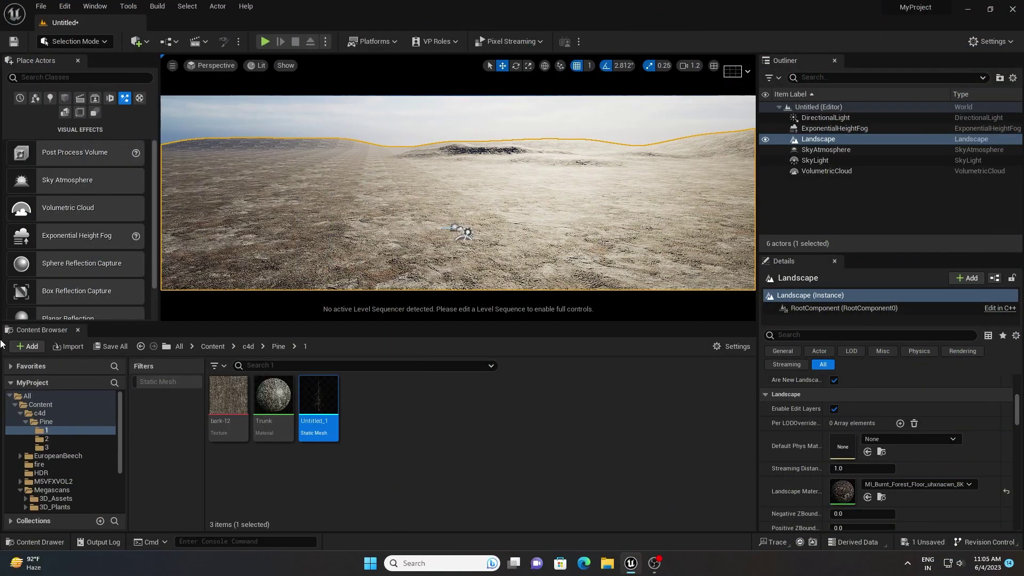
{"action": "double_click", "coordinate": [16, 406]}
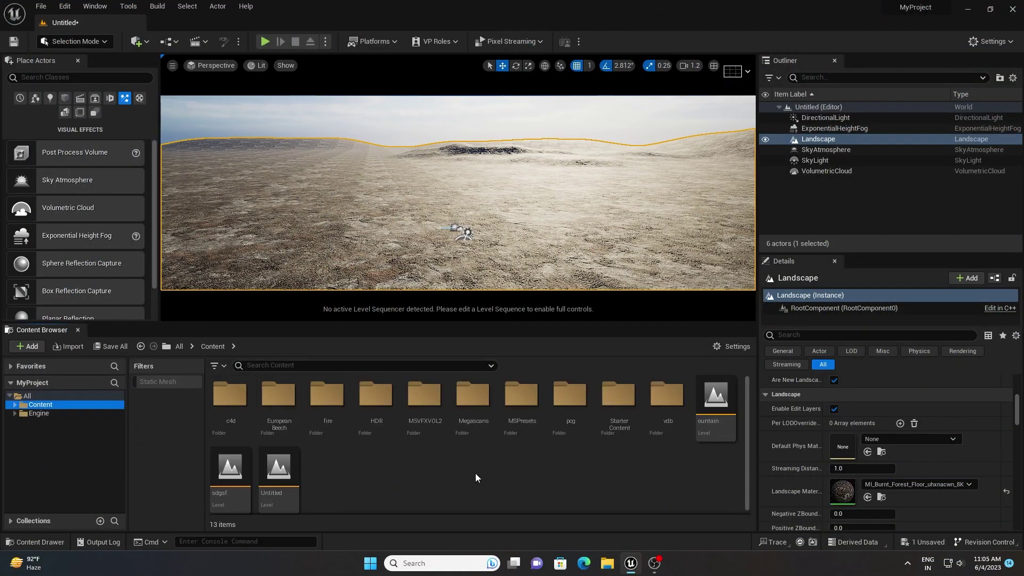
{"action": "left_click", "coordinate": [64, 6]}
{"action": "left_click", "coordinate": [114, 175]}
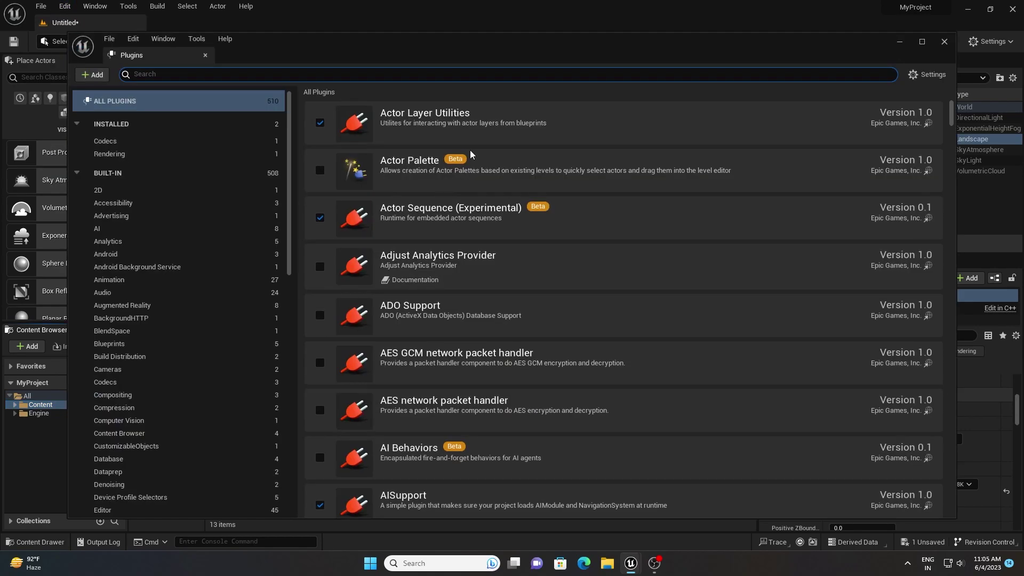
{"action": "type", "text": "procedura"}
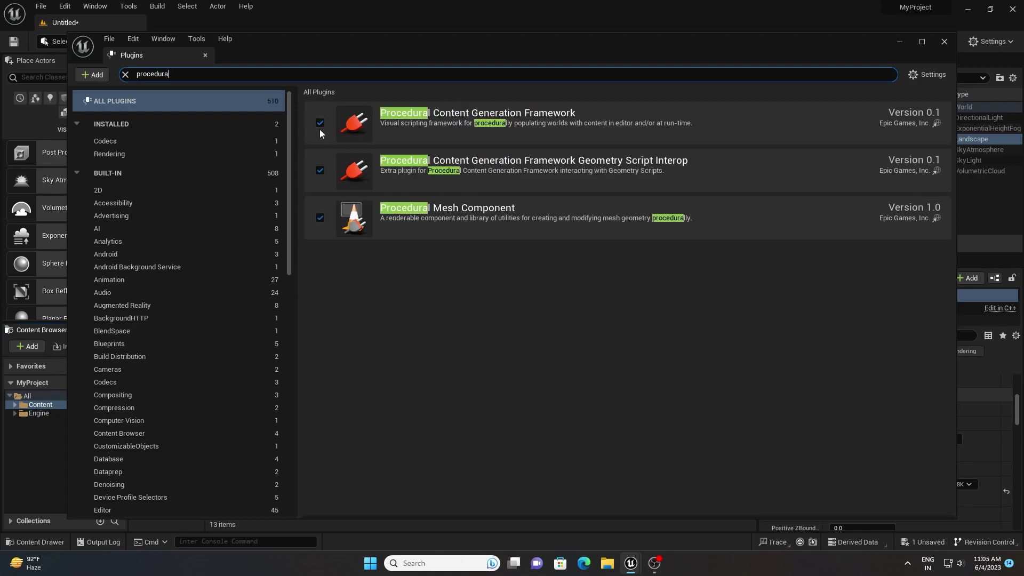
{"action": "left_click", "coordinate": [945, 43]}
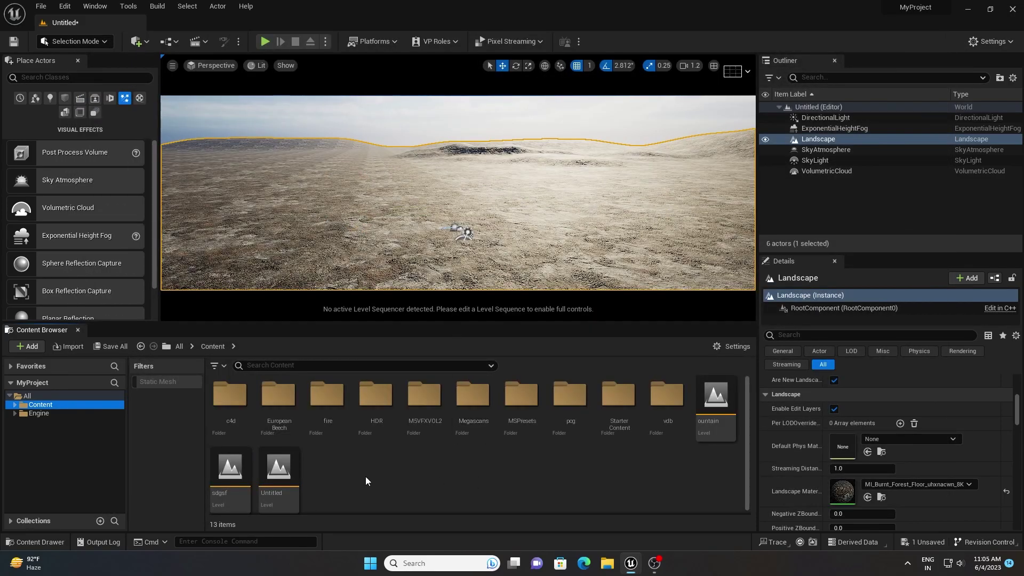
Step: Create a folder named PCG_Tutoial in Content and open it
{"action": "right_click", "coordinate": [422, 480]}
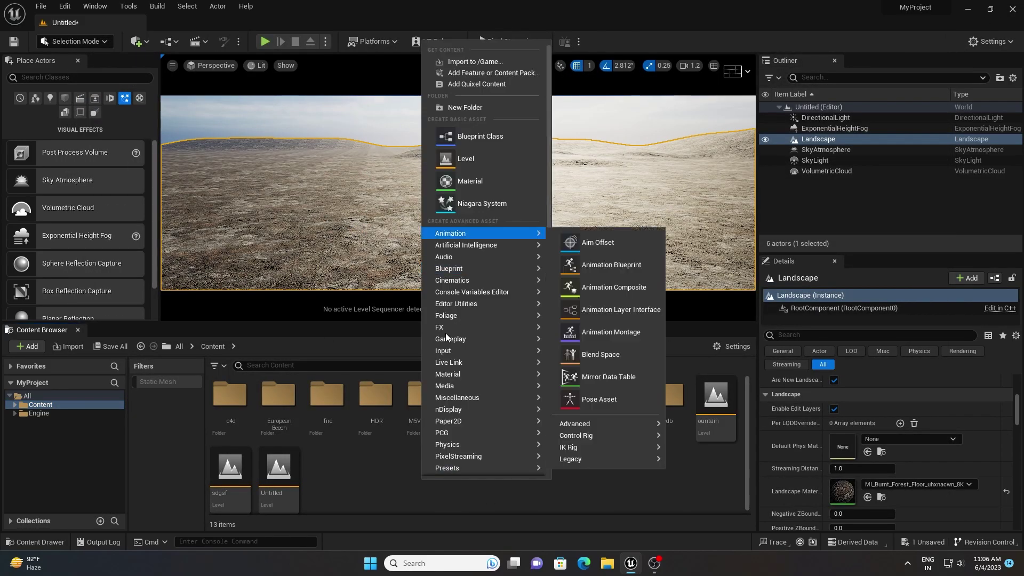
{"action": "left_click", "coordinate": [466, 108]}
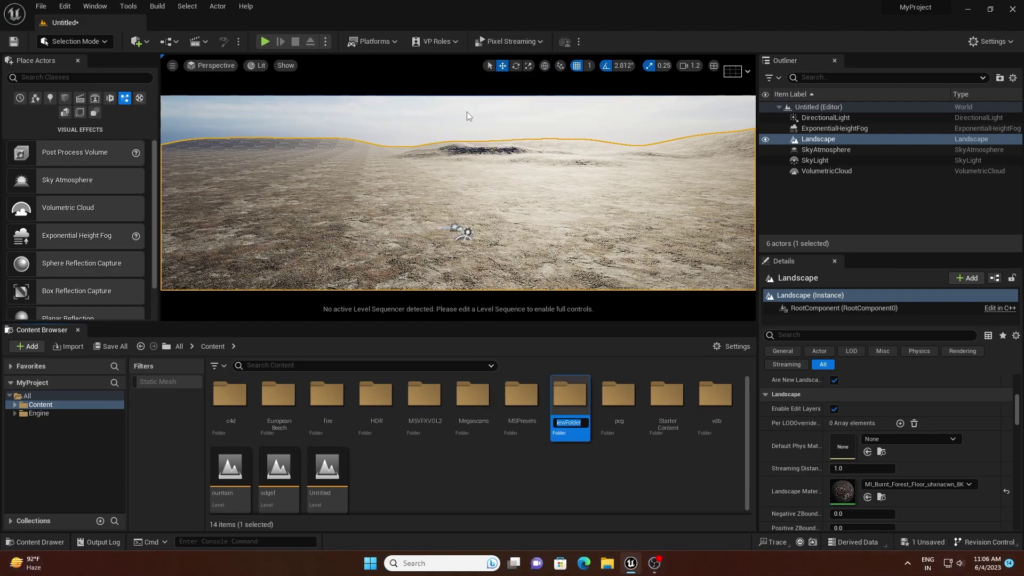
{"action": "type", "text": "PCG_Tuto"}
{"action": "key", "text": "BackSpace"}
{"action": "key", "text": "BackSpace"}
{"action": "type", "text": "l"}
{"action": "key", "text": "Return"}
{"action": "double_click", "coordinate": [621, 409]}
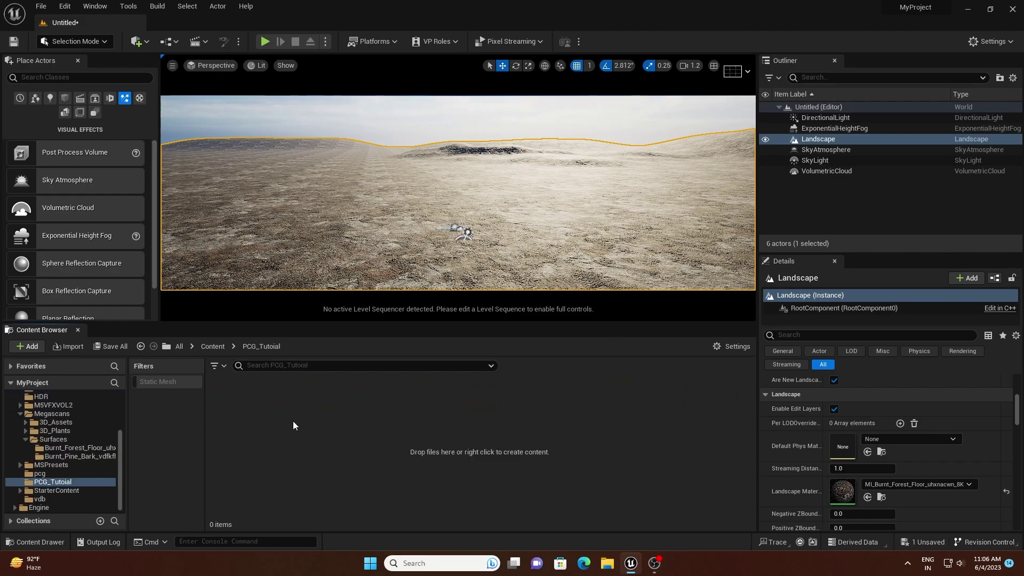
Step: Create a PCG Graph asset named NewPCGGraph and open it in the graph editor
{"action": "right_click", "coordinate": [299, 468]}
{"action": "mouse_move", "coordinate": [369, 256]}
{"action": "mouse_move", "coordinate": [374, 422]}
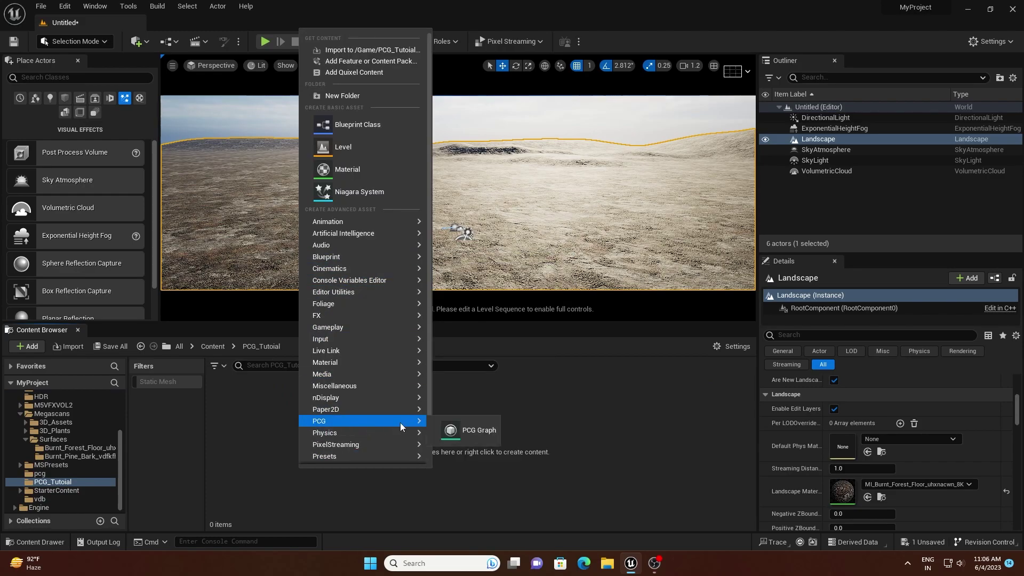
{"action": "left_click", "coordinate": [472, 430]}
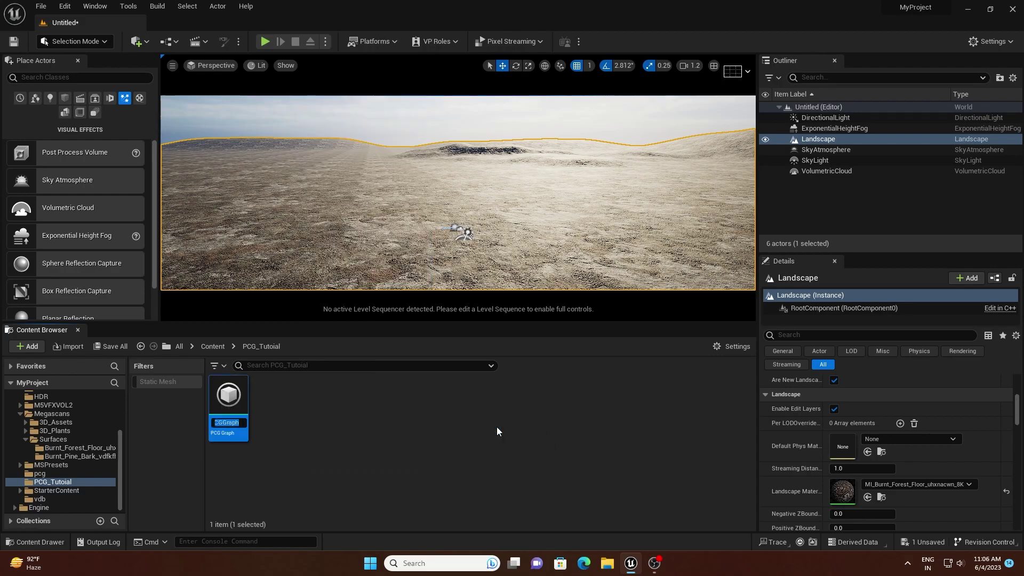
{"action": "key", "text": "Return"}
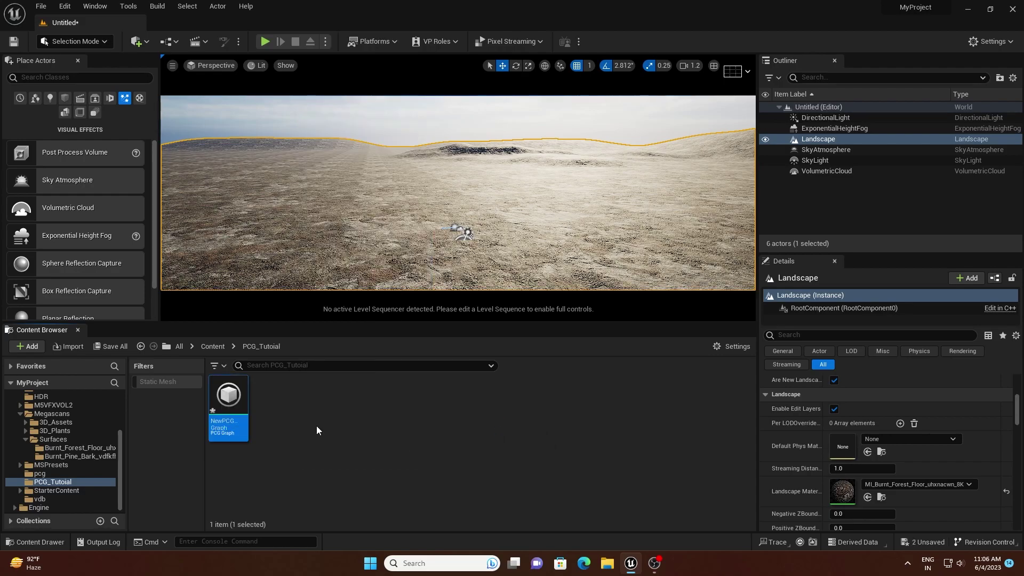
{"action": "double_click", "coordinate": [235, 411]}
Step: Widen the graph canvas and spread the Input and Output nodes apart
{"action": "left_click_drag", "start_coordinate": [648, 155], "coordinate": [788, 151]}
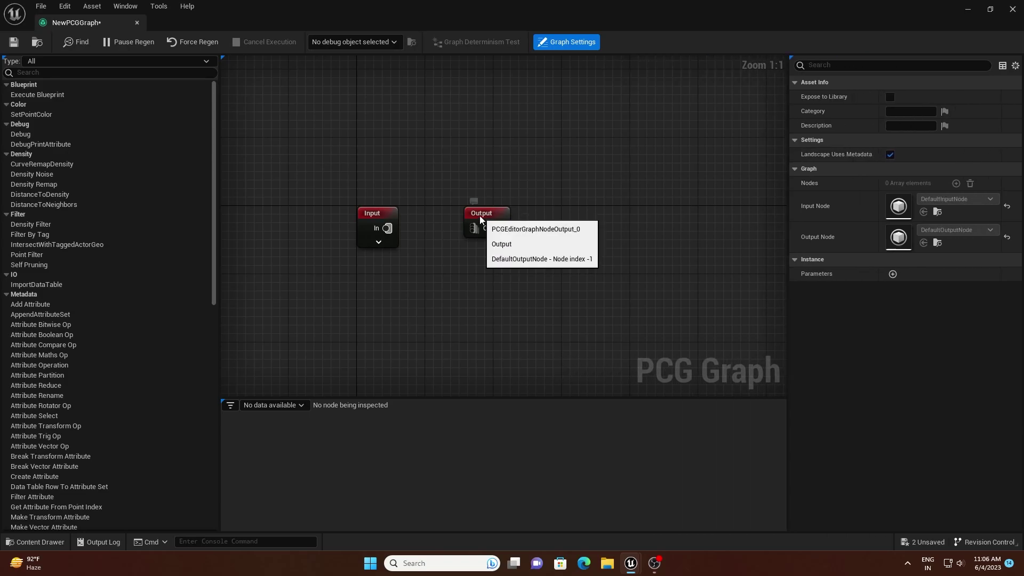
{"action": "left_click_drag", "start_coordinate": [486, 220], "coordinate": [653, 212]}
{"action": "left_click_drag", "start_coordinate": [379, 224], "coordinate": [301, 202]}
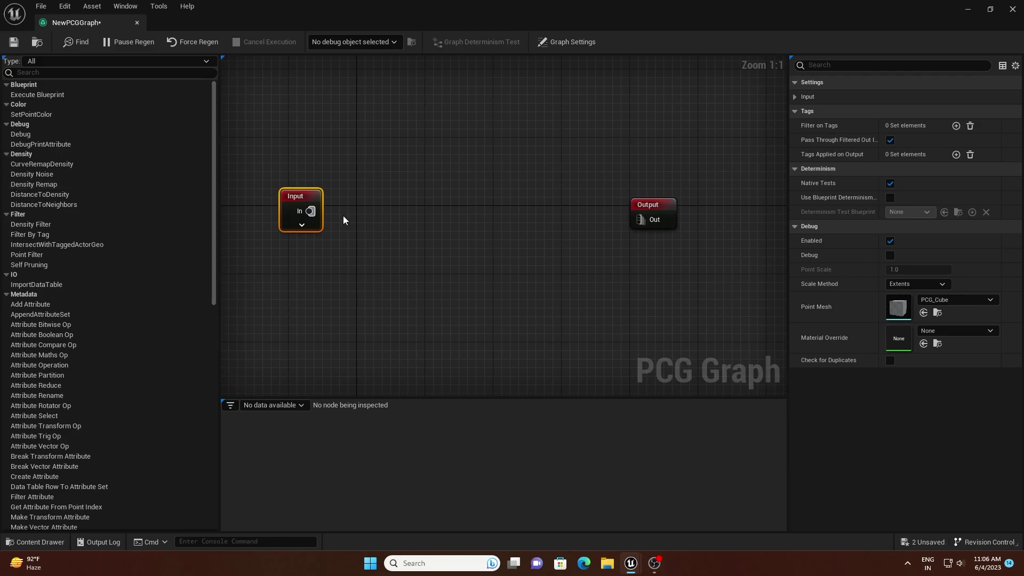
Step: Add a Surface Sampler node and wire Input's Landscape pin into its Surface input
{"action": "right_click", "coordinate": [366, 217]}
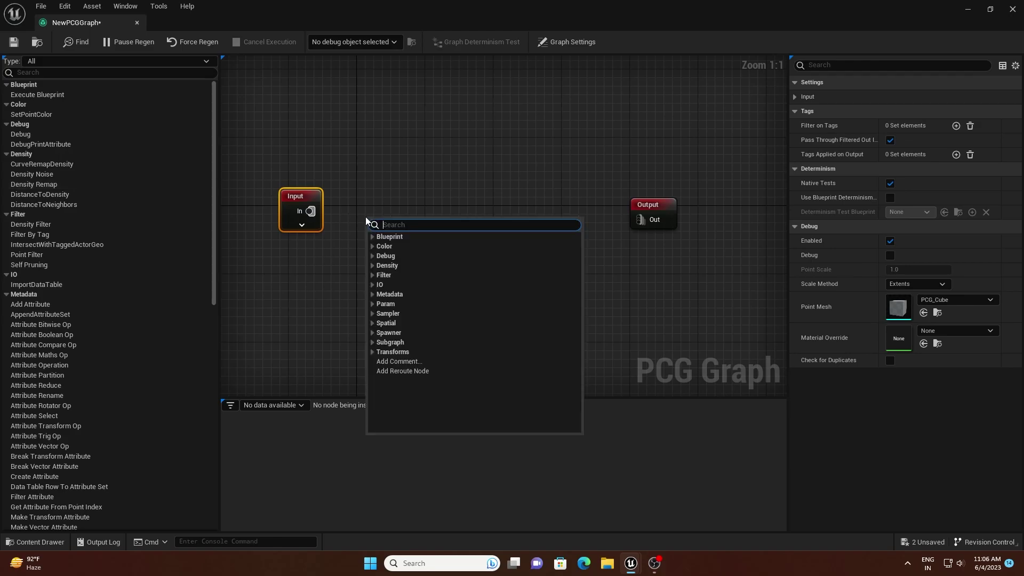
{"action": "type", "text": "surf"}
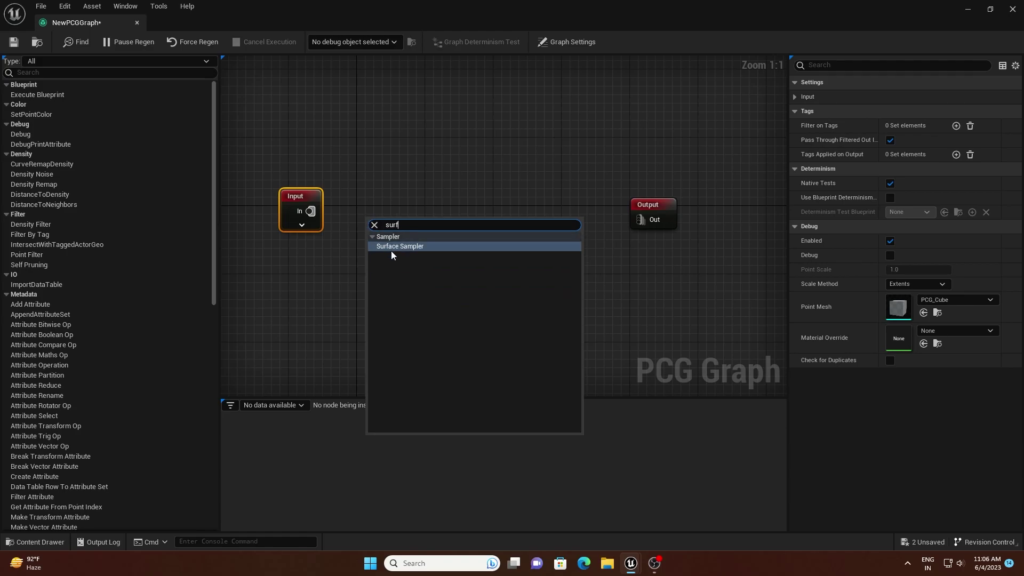
{"action": "left_click", "coordinate": [395, 247]}
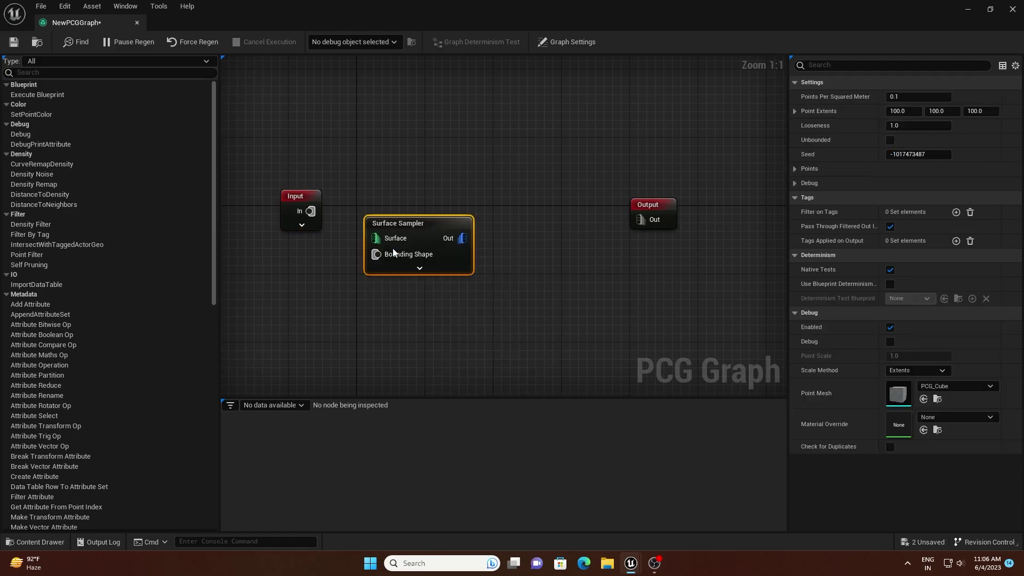
{"action": "left_click", "coordinate": [303, 225]}
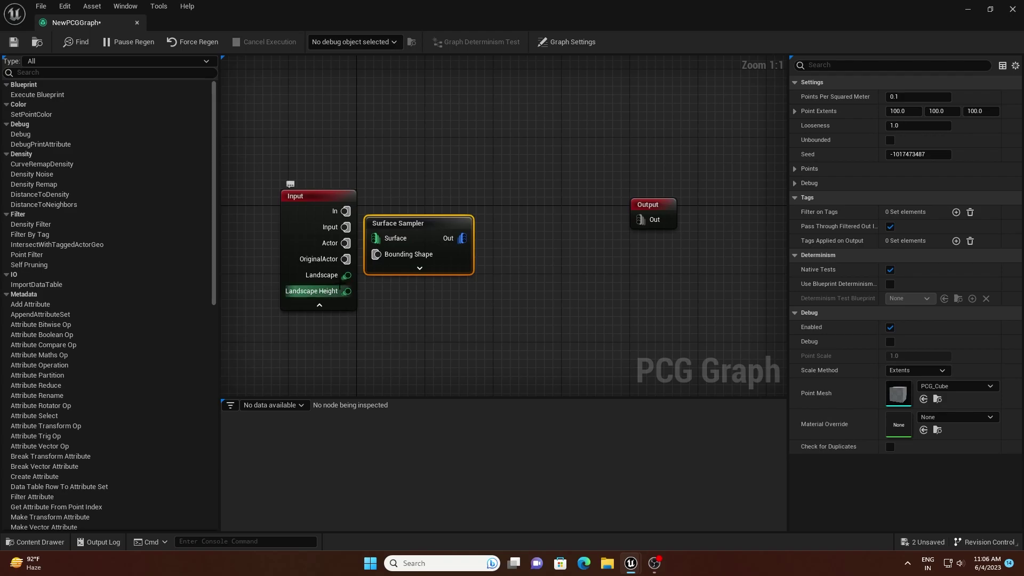
{"action": "left_click_drag", "start_coordinate": [317, 205], "coordinate": [273, 188]}
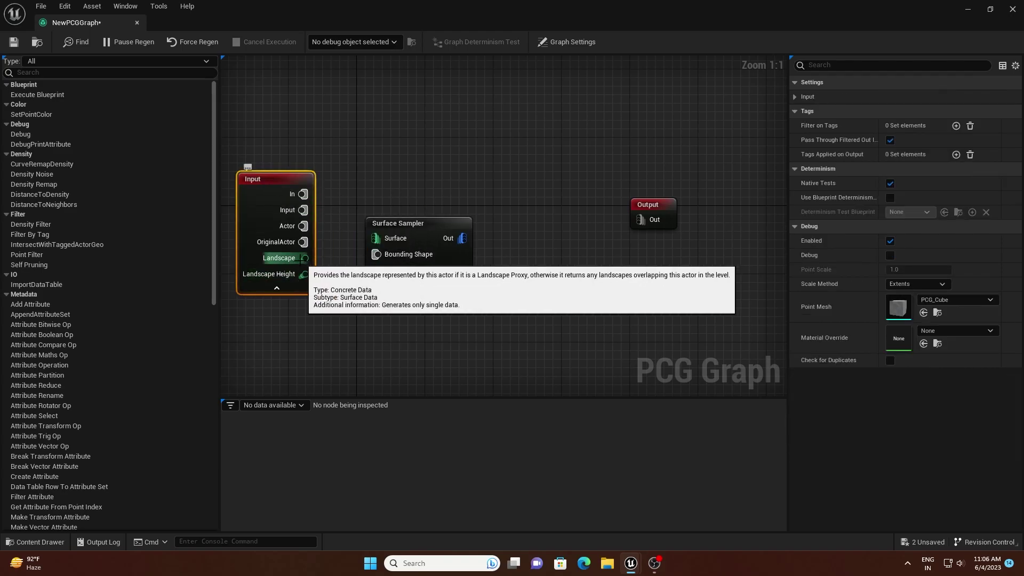
{"action": "left_click_drag", "start_coordinate": [304, 259], "coordinate": [377, 240]}
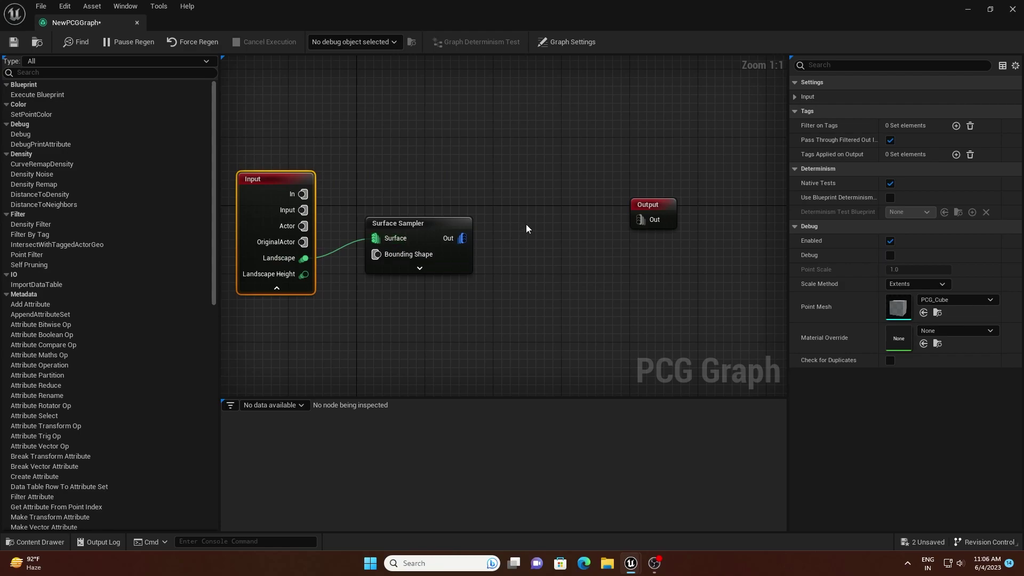
Step: Add a Density Filter node fed by the Surface Sampler's points
{"action": "right_click", "coordinate": [506, 245]}
{"action": "type", "text": "dens"}
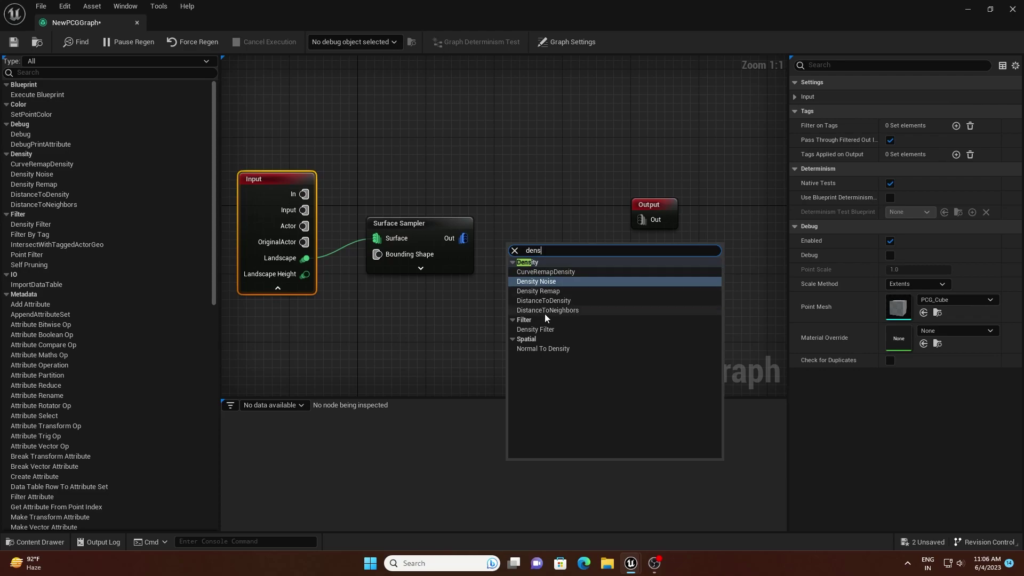
{"action": "left_click", "coordinate": [539, 329]}
{"action": "left_click_drag", "start_coordinate": [464, 237], "coordinate": [515, 264]}
{"action": "left_click_drag", "start_coordinate": [639, 207], "coordinate": [767, 206]}
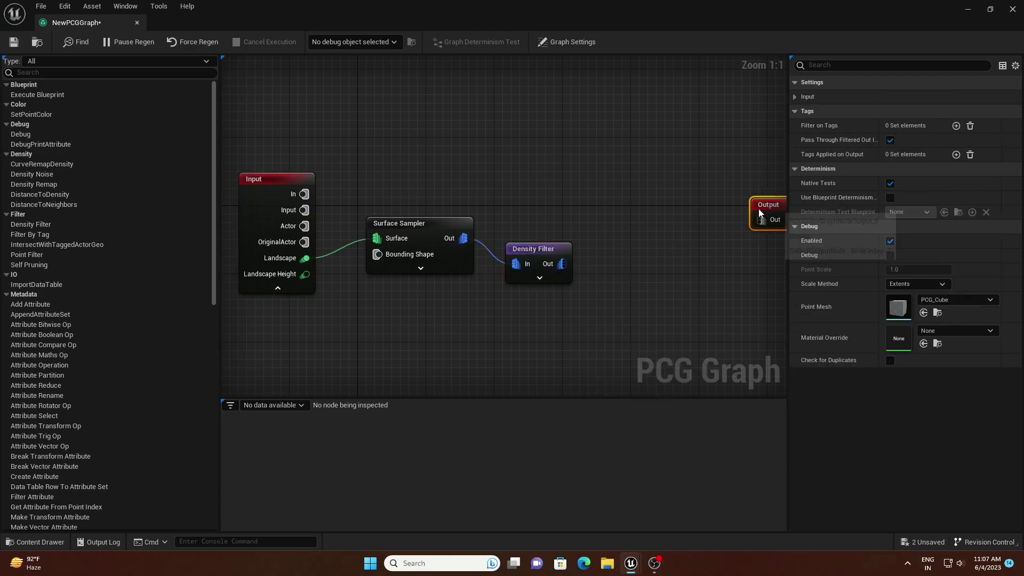
{"action": "right_click_drag", "start_coordinate": [647, 221], "coordinate": [533, 218]}
{"action": "left_click_drag", "start_coordinate": [423, 247], "coordinate": [430, 229]}
Step: Chain Transform Points and Static Mesh Spawner after the filter, connecting the spawner to Output
{"action": "right_click", "coordinate": [502, 234]}
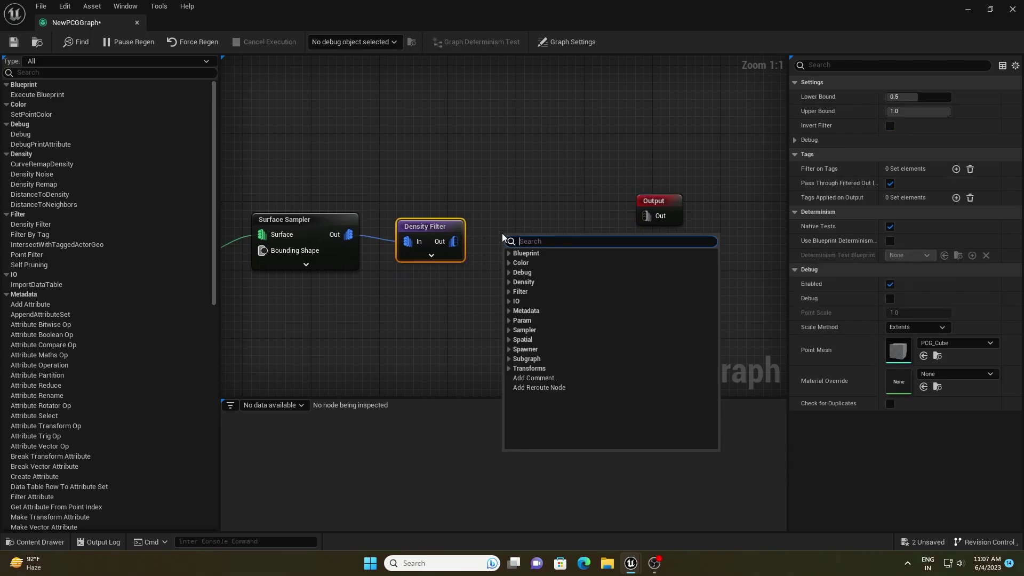
{"action": "type", "text": "trans"}
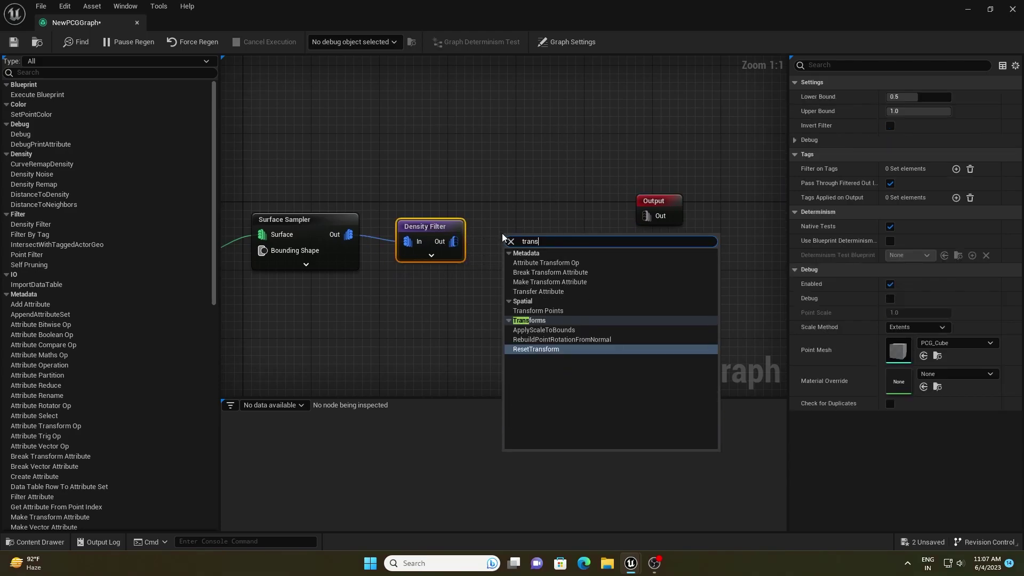
{"action": "left_click", "coordinate": [549, 311]}
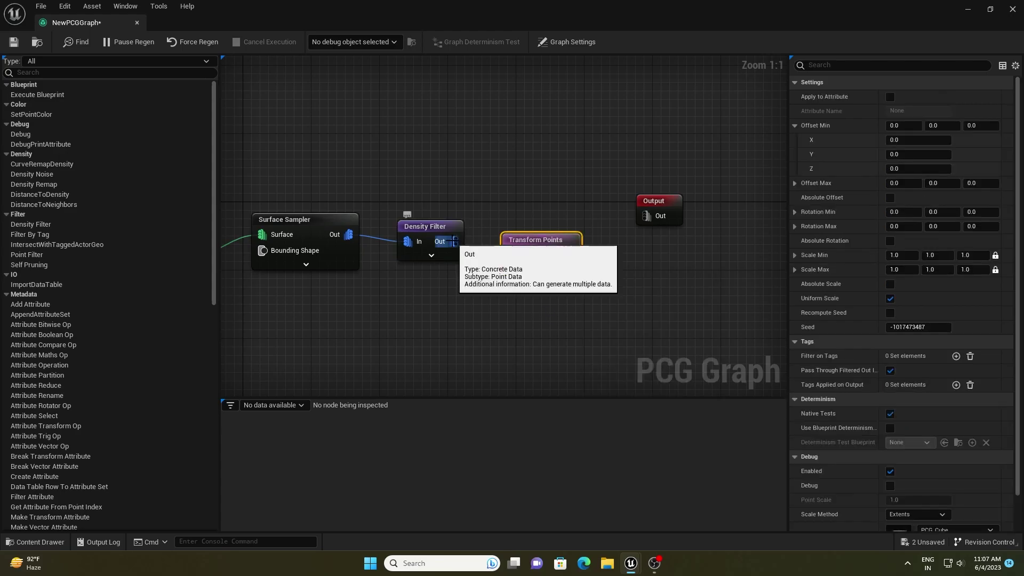
{"action": "left_click_drag", "start_coordinate": [498, 233], "coordinate": [545, 235]}
{"action": "type", "text": "stat"}
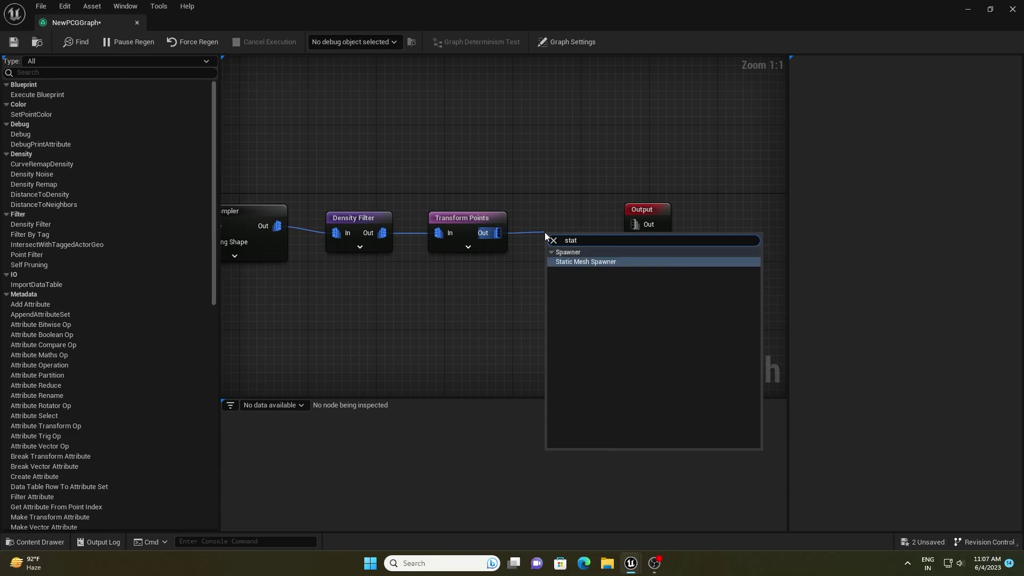
{"action": "left_click", "coordinate": [580, 265]}
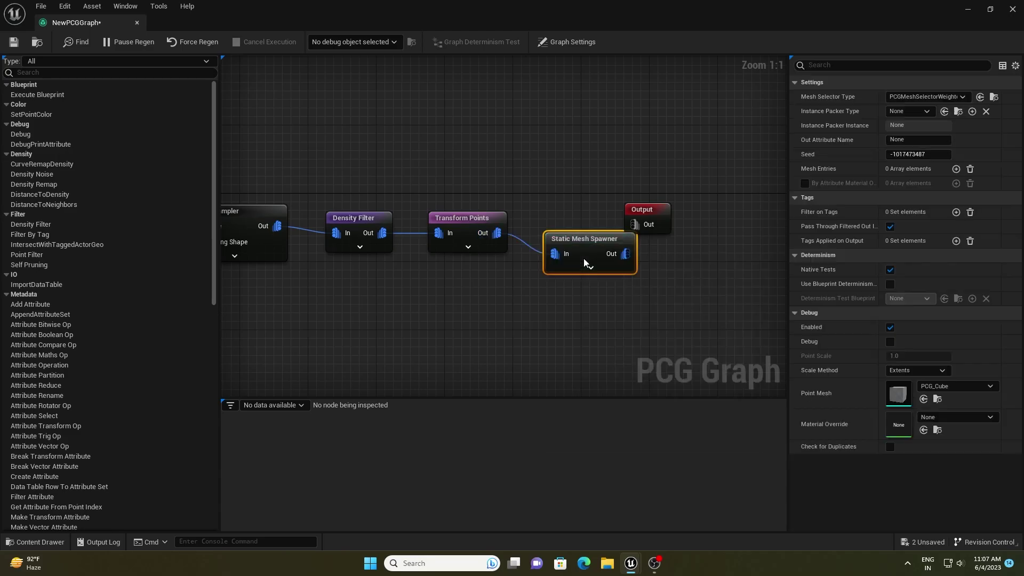
{"action": "left_click_drag", "start_coordinate": [642, 207], "coordinate": [736, 241]}
{"action": "left_click_drag", "start_coordinate": [580, 238], "coordinate": [730, 258]}
Step: Zoom out over the full node chain and select the Static Mesh Spawner
{"action": "scroll", "coordinate": [617, 160], "scroll_direction": "down", "scroll_amount": 2}
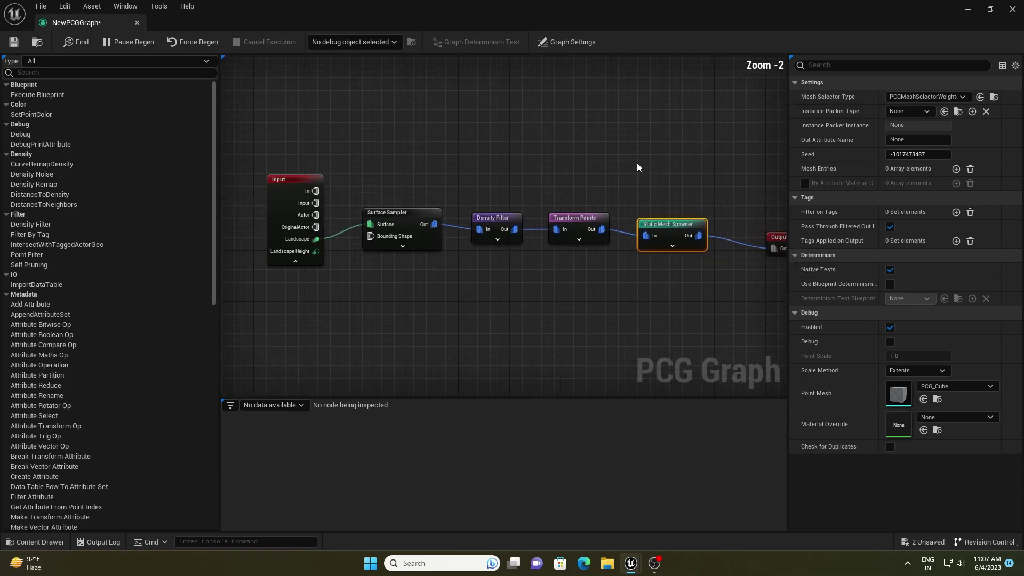
{"action": "right_click_drag", "start_coordinate": [640, 167], "coordinate": [568, 144]}
{"action": "left_click_drag", "start_coordinate": [304, 137], "coordinate": [604, 299]}
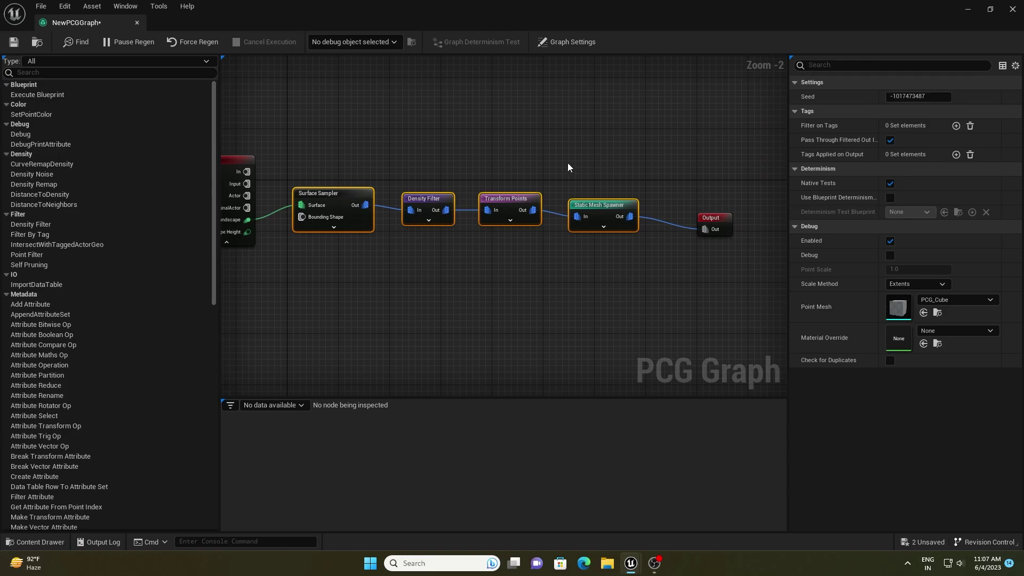
{"action": "left_click", "coordinate": [600, 205]}
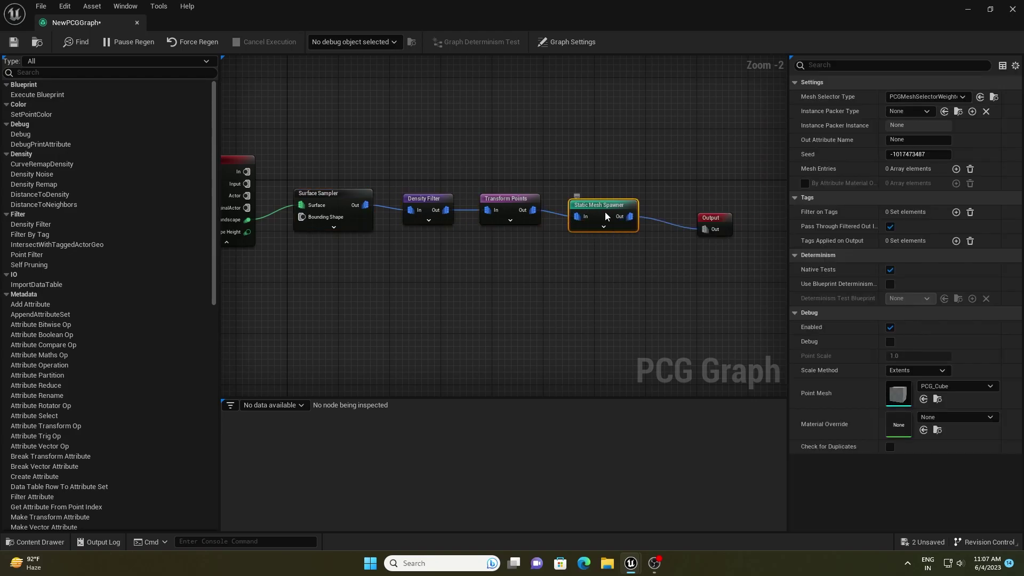
Step: Open the asset drawer to the pine folders and add three mesh entries to the spawner
{"action": "right_click_drag", "start_coordinate": [679, 175], "coordinate": [646, 184]}
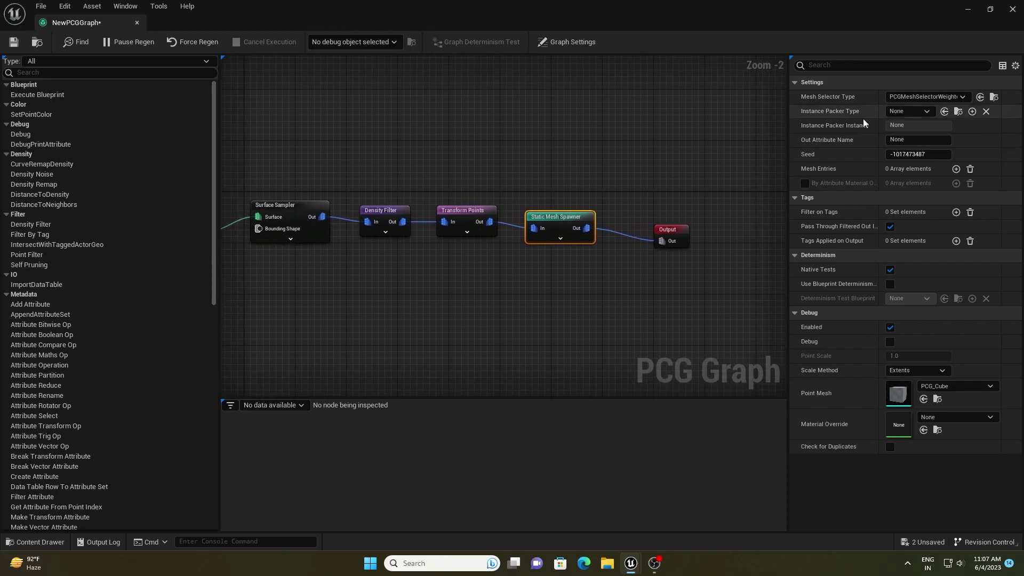
{"action": "left_click_drag", "start_coordinate": [788, 138], "coordinate": [743, 138]}
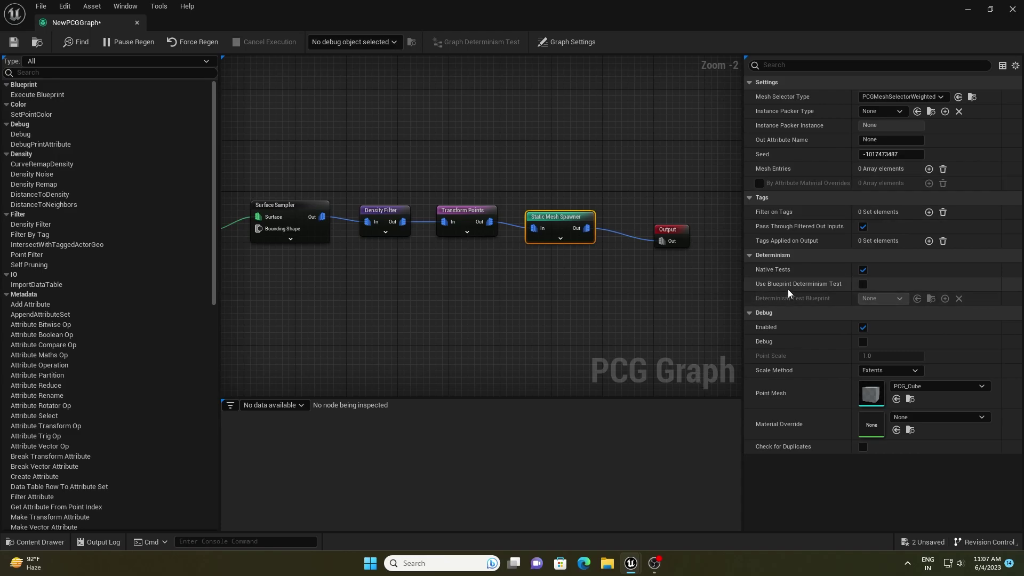
{"action": "key", "text": "ctrl+space"}
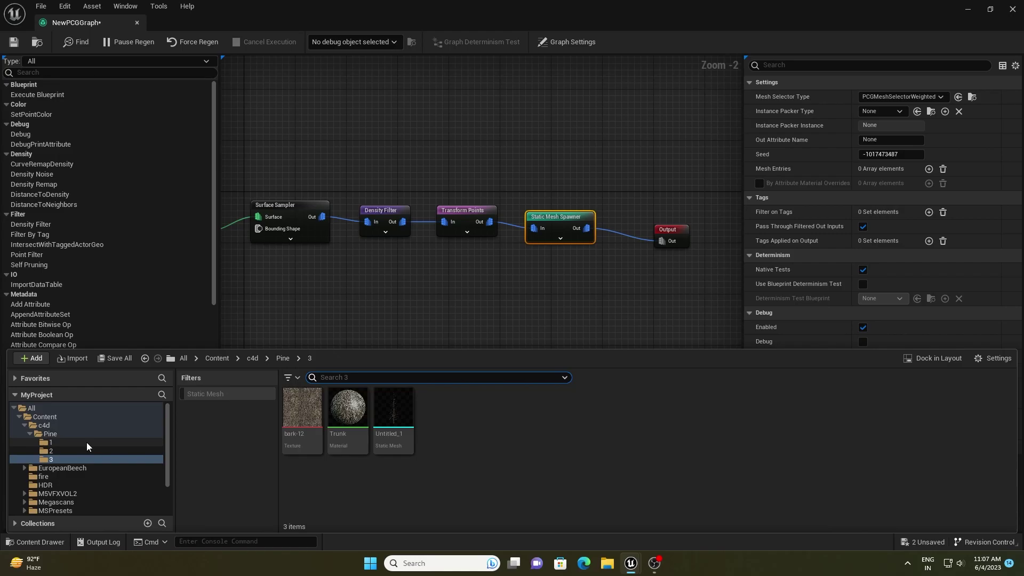
{"action": "left_click", "coordinate": [80, 456]}
{"action": "left_click", "coordinate": [70, 442]}
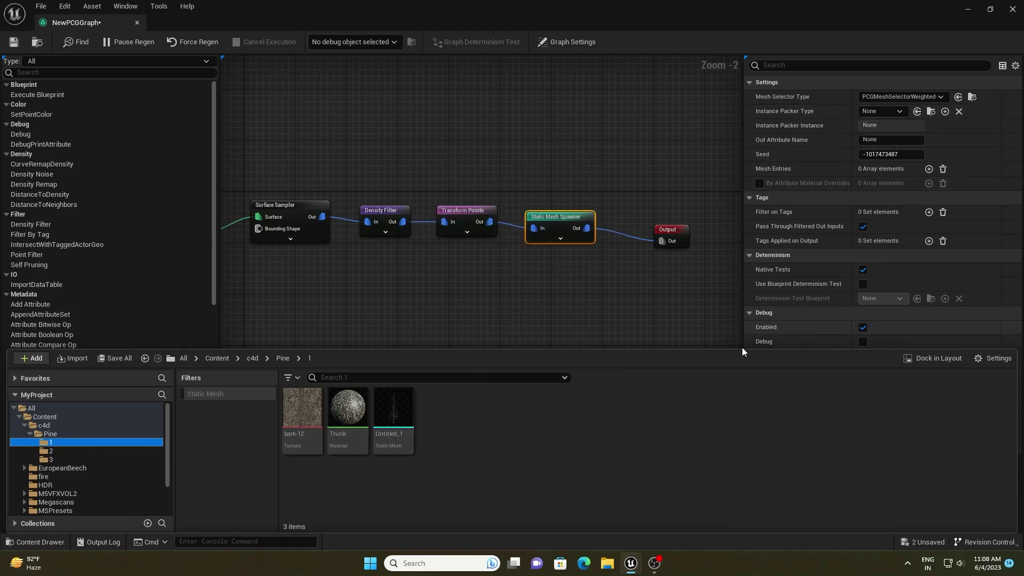
{"action": "left_click", "coordinate": [929, 168]}
{"action": "left_click", "coordinate": [928, 168]}
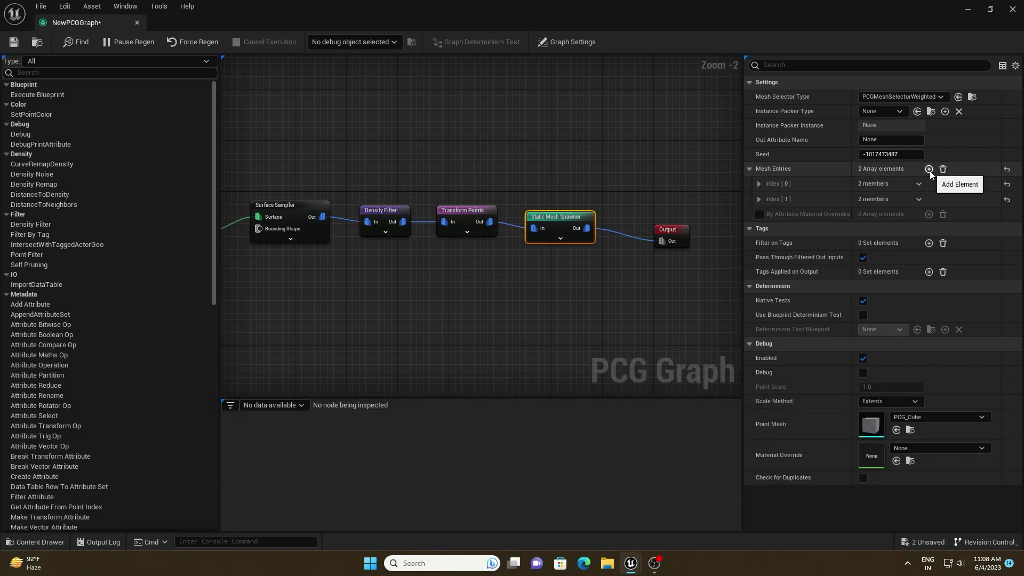
{"action": "left_click", "coordinate": [929, 169]}
Step: Assign the Untitled_1 pine mesh from Pine folder 1 to the first mesh entry
{"action": "left_click", "coordinate": [758, 184]}
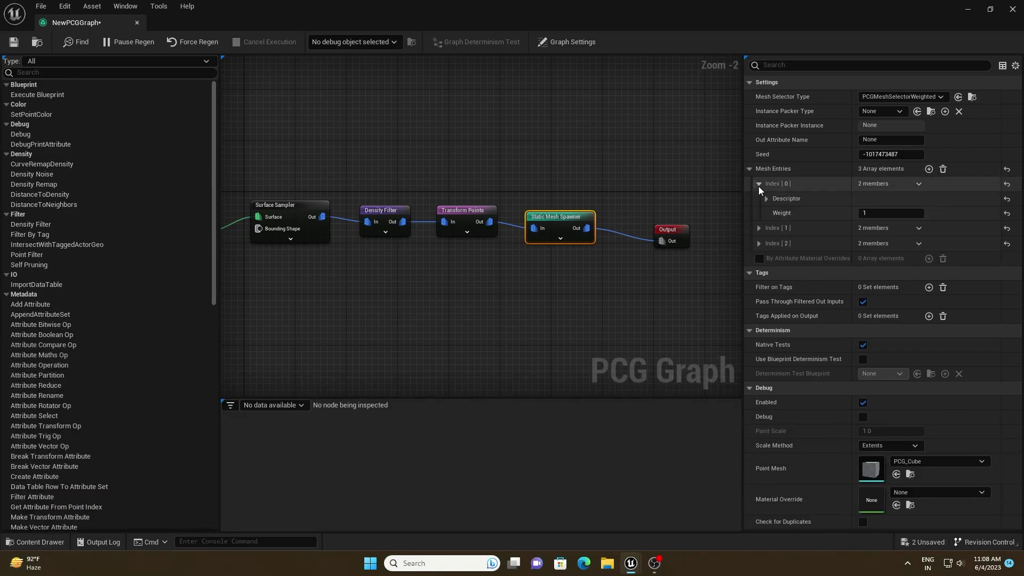
{"action": "left_click", "coordinate": [765, 198]}
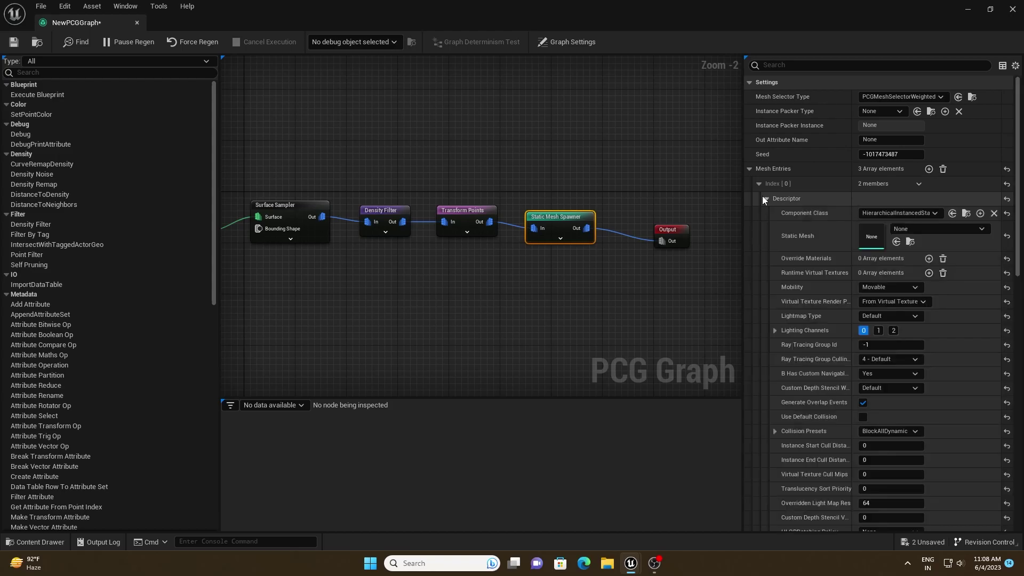
{"action": "left_click", "coordinate": [990, 12]}
{"action": "mouse_move", "coordinate": [322, 449]}
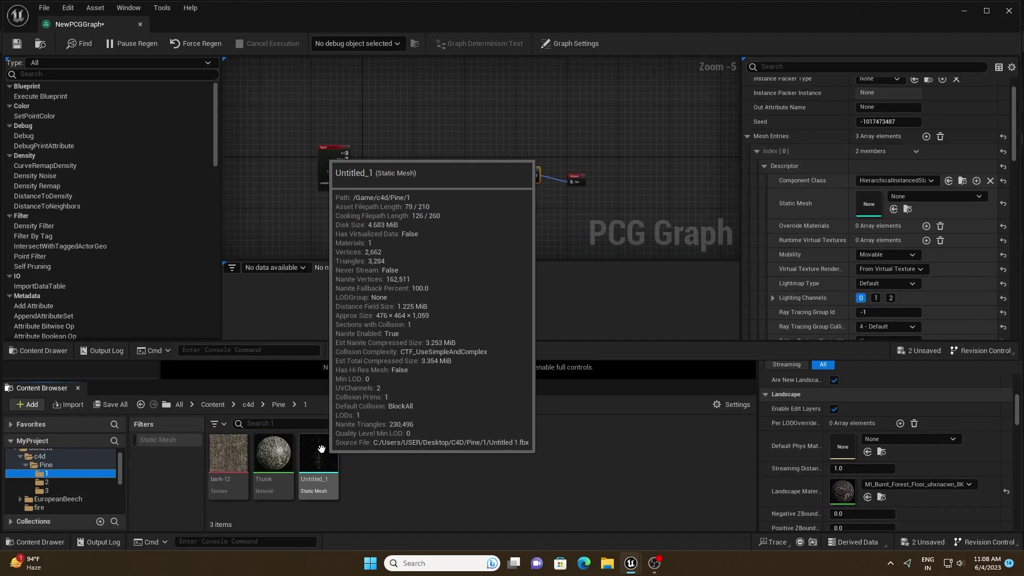
{"action": "left_click_drag", "start_coordinate": [321, 449], "coordinate": [875, 205]}
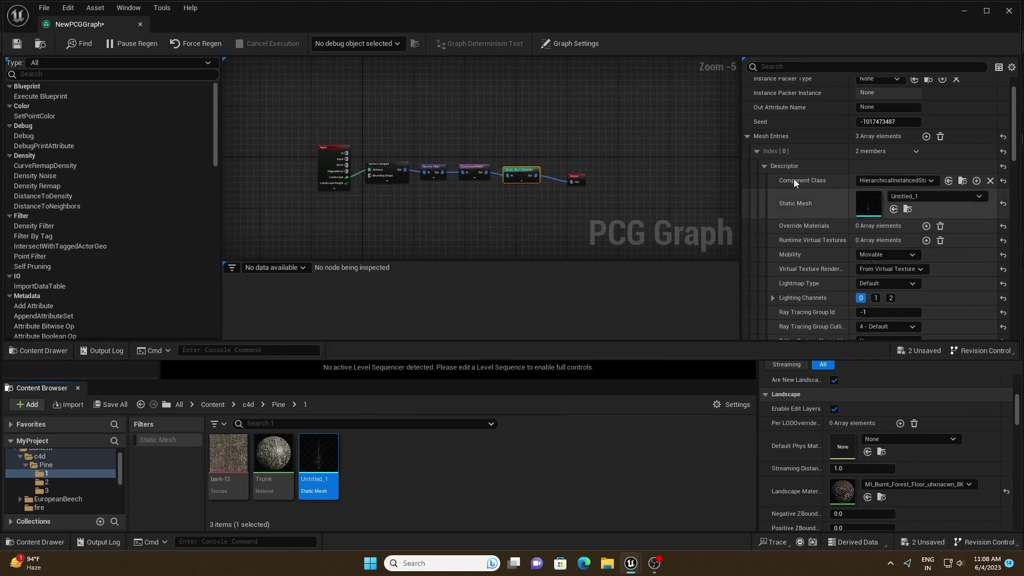
Step: Assign the pine mesh from Pine folder 2 to the second mesh entry
{"action": "left_click", "coordinate": [763, 166]}
{"action": "left_click", "coordinate": [756, 151]}
{"action": "left_click", "coordinate": [757, 166]}
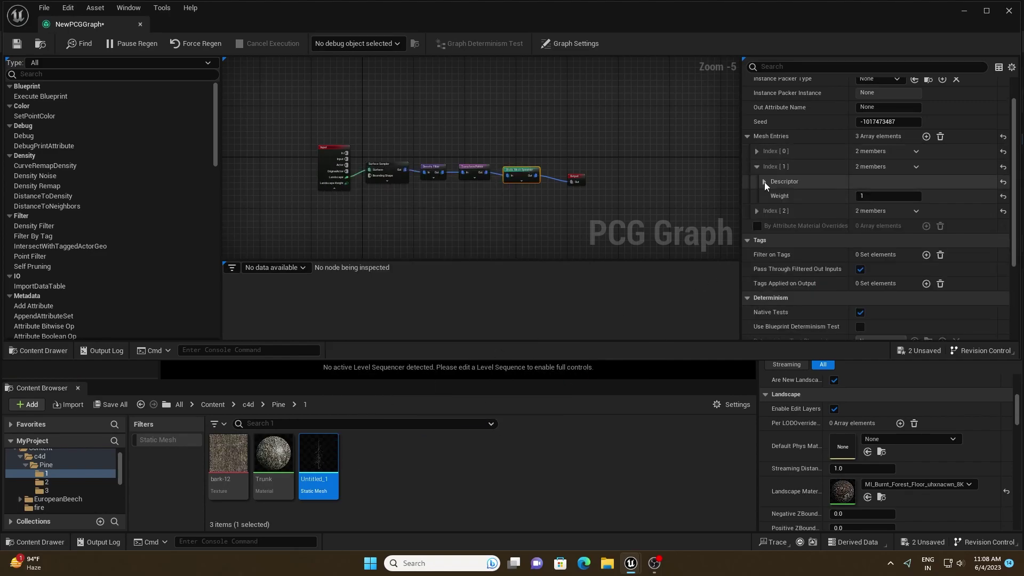
{"action": "left_click", "coordinate": [765, 182]}
{"action": "left_click", "coordinate": [71, 482]}
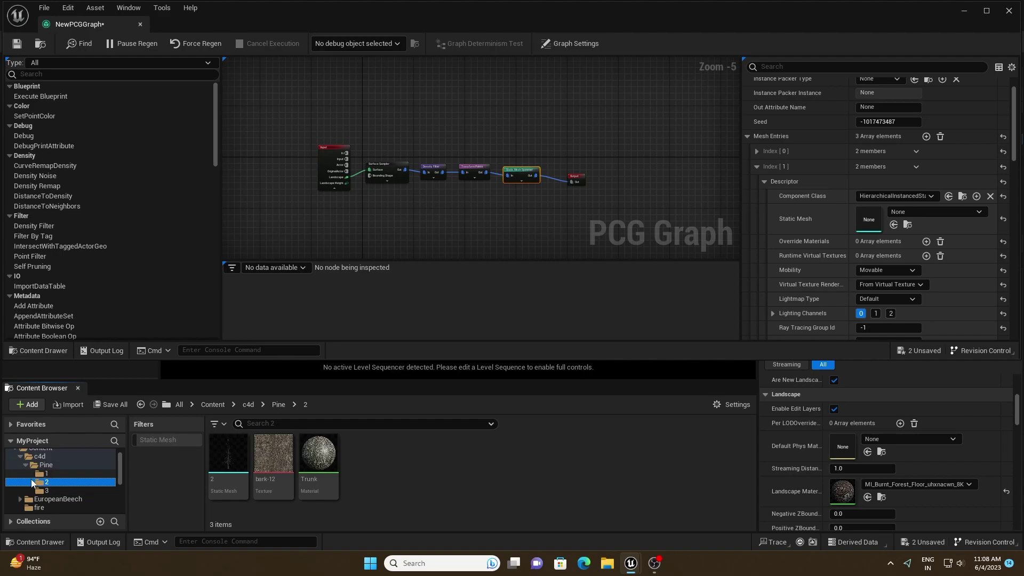
{"action": "left_click_drag", "start_coordinate": [228, 453], "coordinate": [868, 219]}
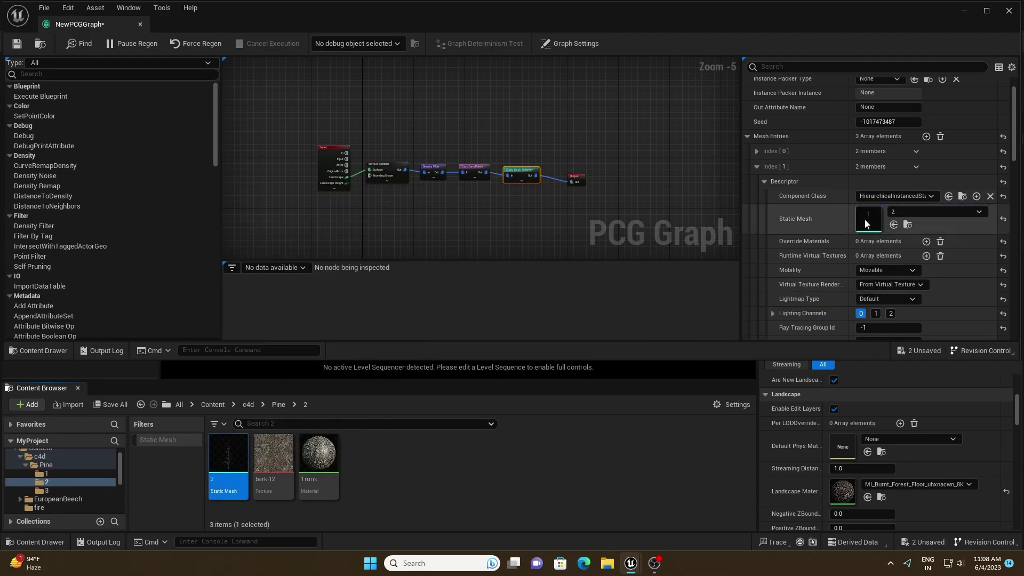
Step: Assign Untitled_1 from Pine folder 3 to the third entry and save the graph
{"action": "left_click", "coordinate": [757, 167]}
{"action": "left_click", "coordinate": [757, 183]}
{"action": "left_click", "coordinate": [764, 197]}
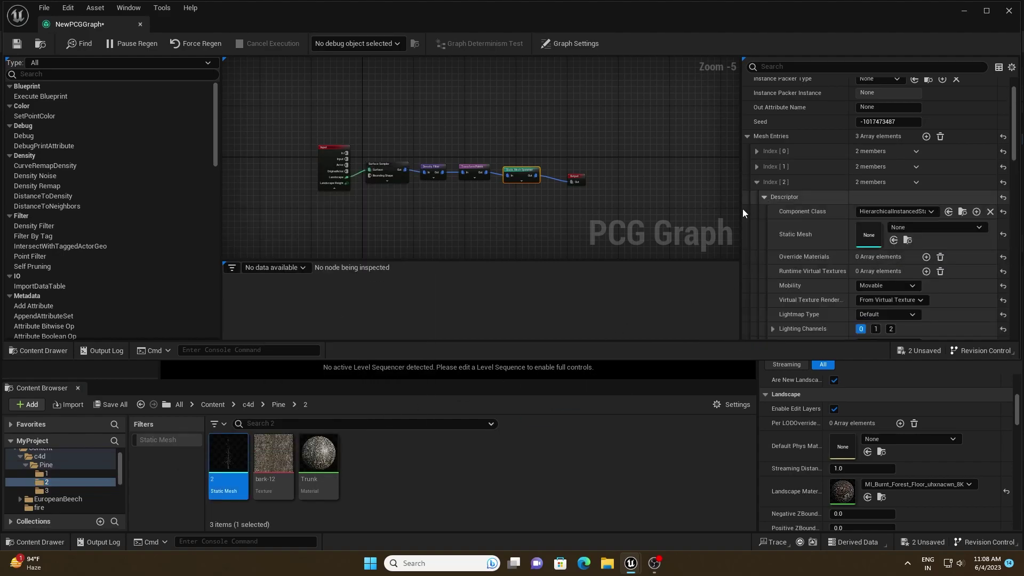
{"action": "left_click", "coordinate": [43, 490]}
{"action": "left_click_drag", "start_coordinate": [312, 461], "coordinate": [873, 229]}
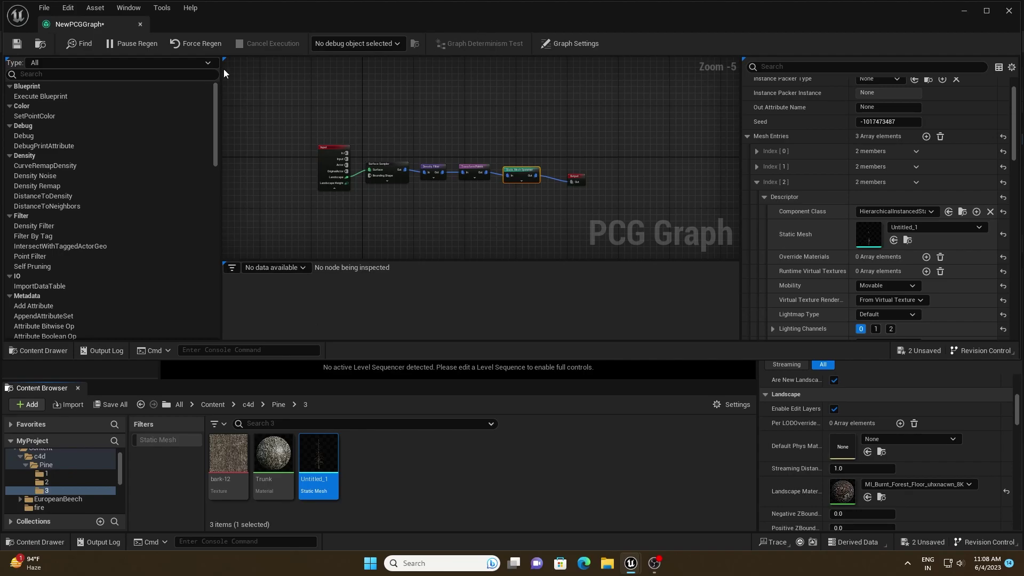
{"action": "left_click", "coordinate": [21, 44]}
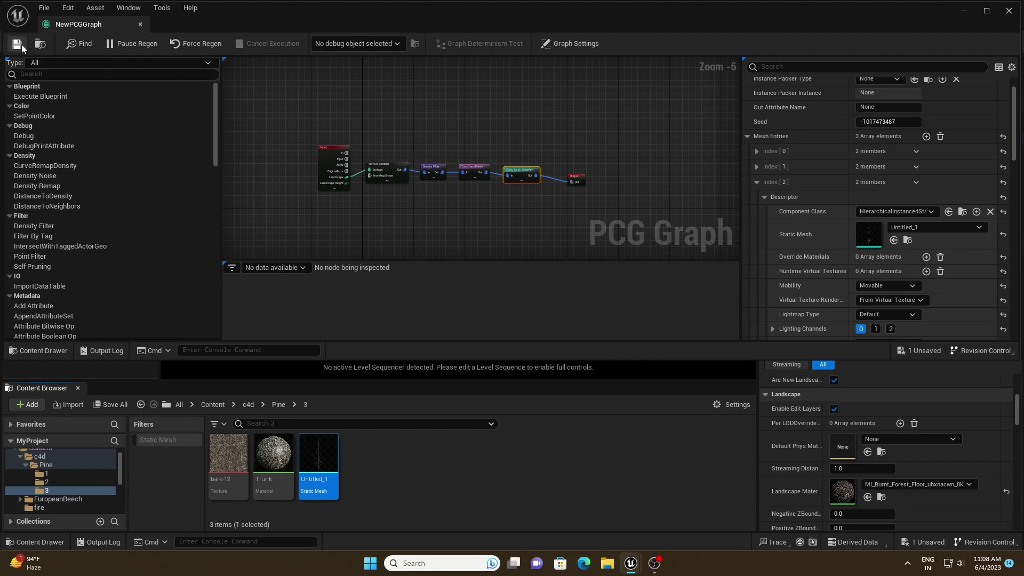
Step: Drag NewPCGGraph from Content/PCG_Tutoial into the level onto the landscape
{"action": "left_click", "coordinate": [140, 25]}
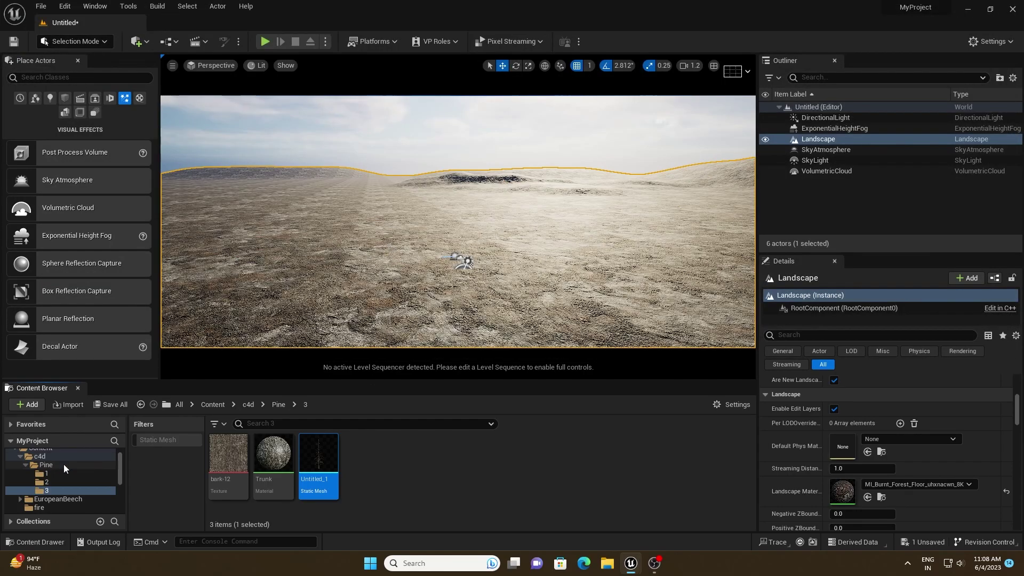
{"action": "scroll", "coordinate": [63, 464], "scroll_direction": "up", "scroll_amount": 1}
{"action": "left_click", "coordinate": [49, 463]}
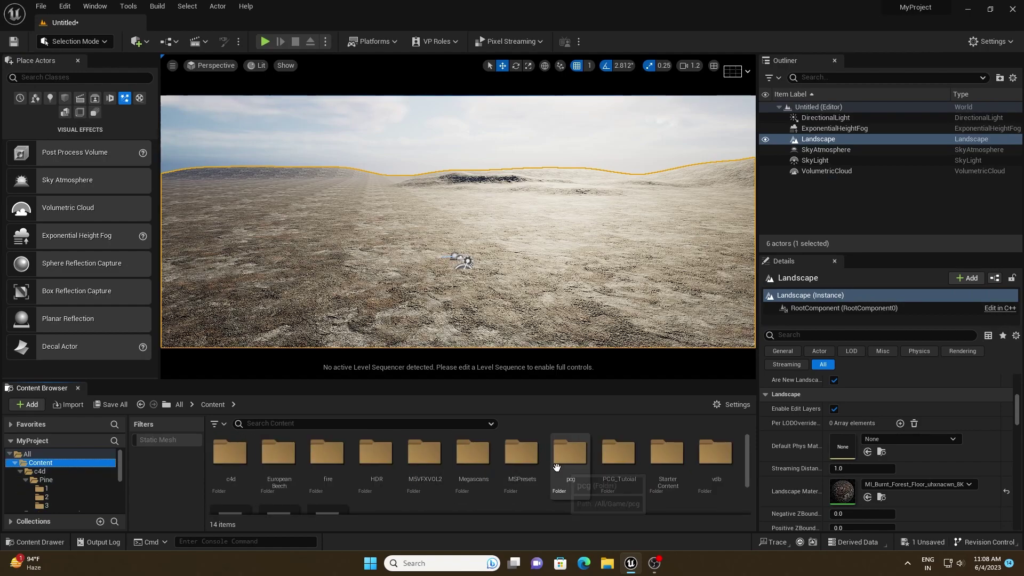
{"action": "double_click", "coordinate": [618, 469]}
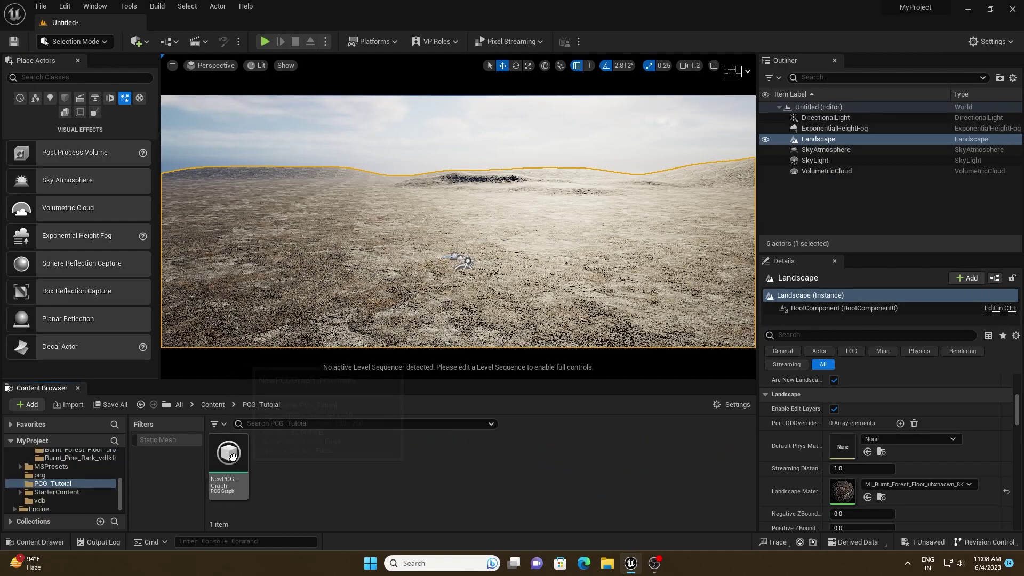
{"action": "left_click_drag", "start_coordinate": [232, 455], "coordinate": [475, 250]}
{"action": "left_click", "coordinate": [387, 277]}
{"action": "right_click_drag", "start_coordinate": [387, 277], "coordinate": [385, 252]}
{"action": "key", "text": "s"}
{"action": "scroll", "coordinate": [387, 277], "scroll_direction": "up", "scroll_amount": 1}
Step: Scale the NewPCGGraph volume to 300 × 300 × 120 with the scale lock on, then deselect it
{"action": "left_click", "coordinate": [824, 150]}
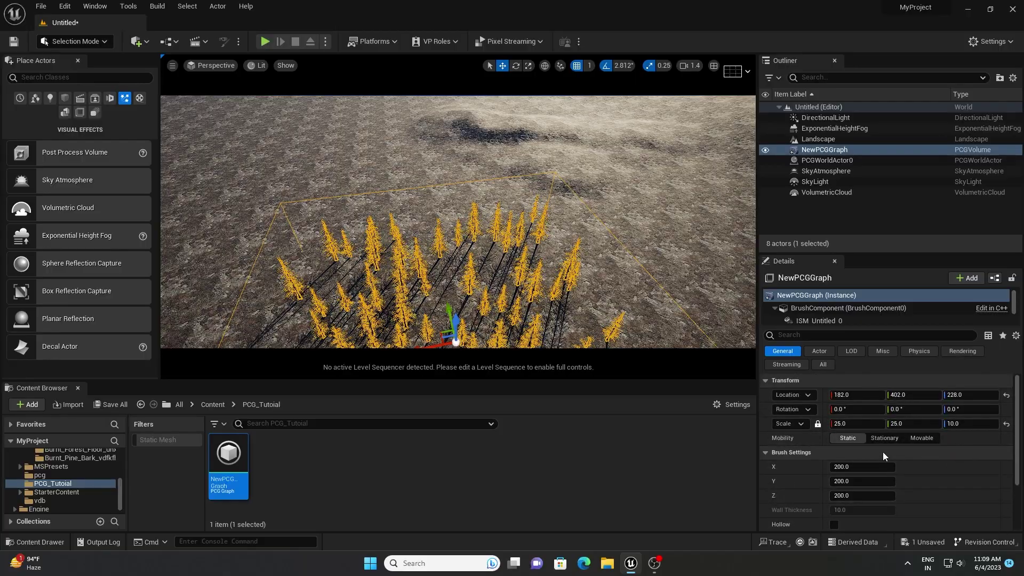
{"action": "left_click", "coordinate": [849, 425]}
{"action": "type", "text": "10"}
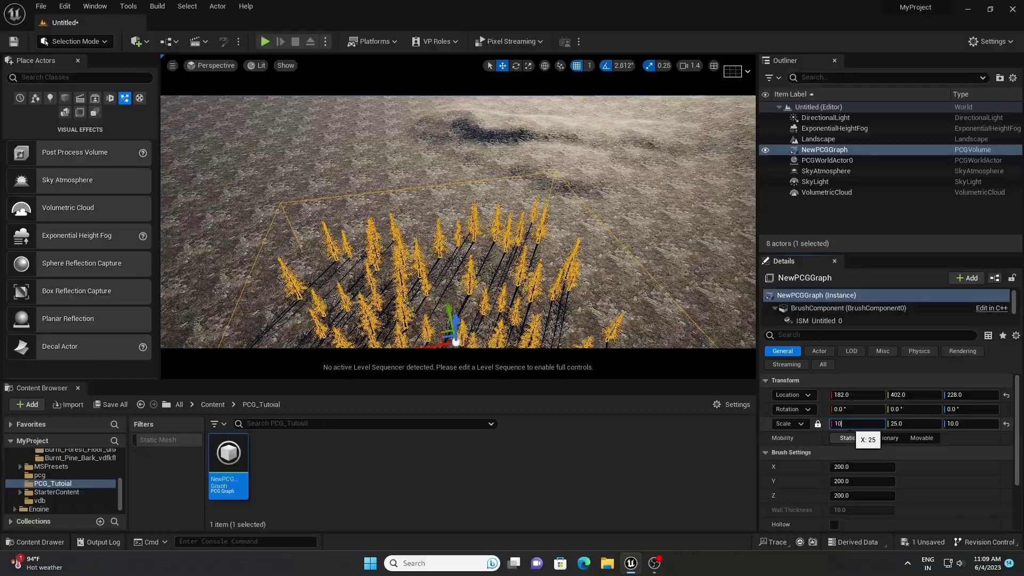
{"action": "type", "text": "0"}
{"action": "key", "text": "Return"}
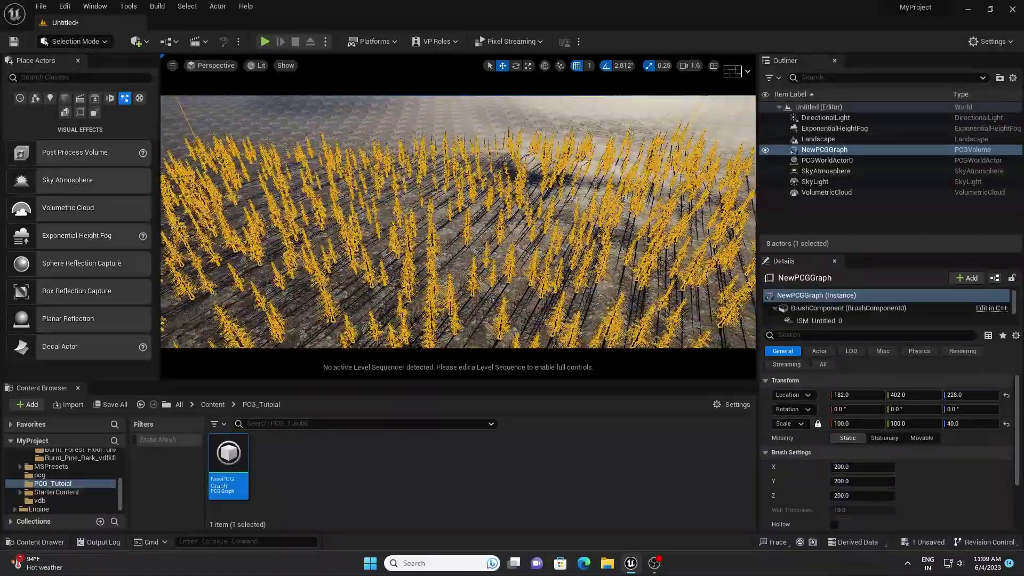
{"action": "left_click", "coordinate": [848, 423]}
{"action": "type", "text": "300"}
{"action": "key", "text": "Return"}
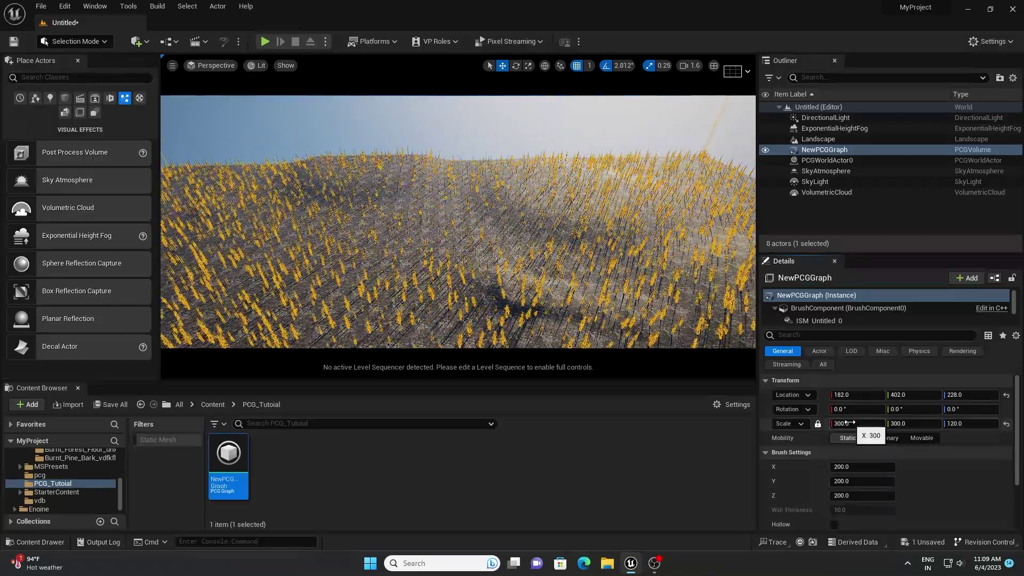
{"action": "key", "text": "Escape"}
{"action": "right_click_drag", "start_coordinate": [460, 183], "coordinate": [657, 163]}
Step: Fly from the hillside overview down among the dead pine trunks to a dense ground-level view
{"action": "right_click_drag", "start_coordinate": [460, 182], "coordinate": [460, 182]}
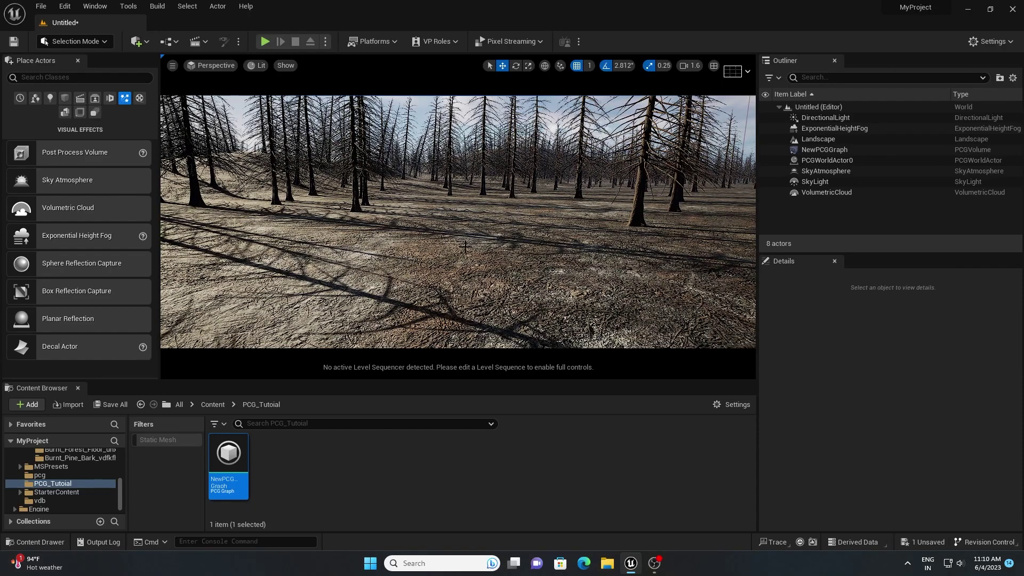
{"action": "right_click_drag", "start_coordinate": [462, 254], "coordinate": [461, 254]}
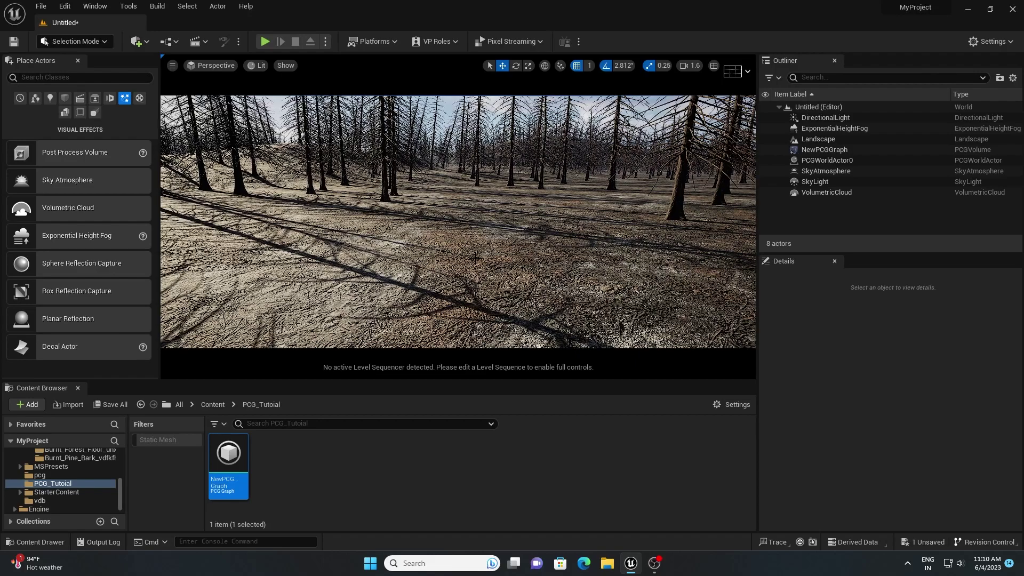
{"action": "right_click_drag", "start_coordinate": [475, 257], "coordinate": [475, 258]}
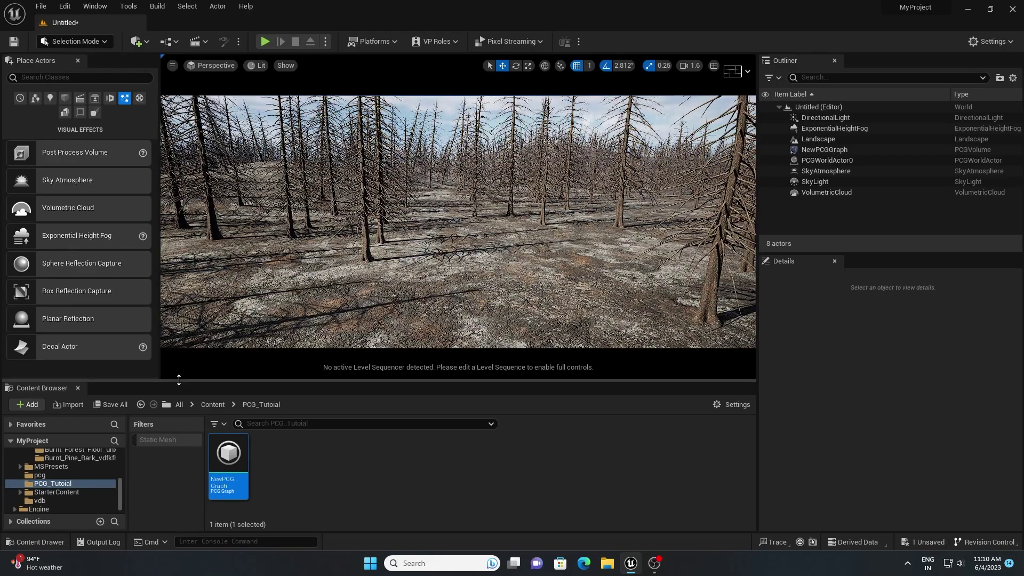
{"action": "left_click", "coordinate": [138, 41]}
{"action": "left_click", "coordinate": [161, 81]}
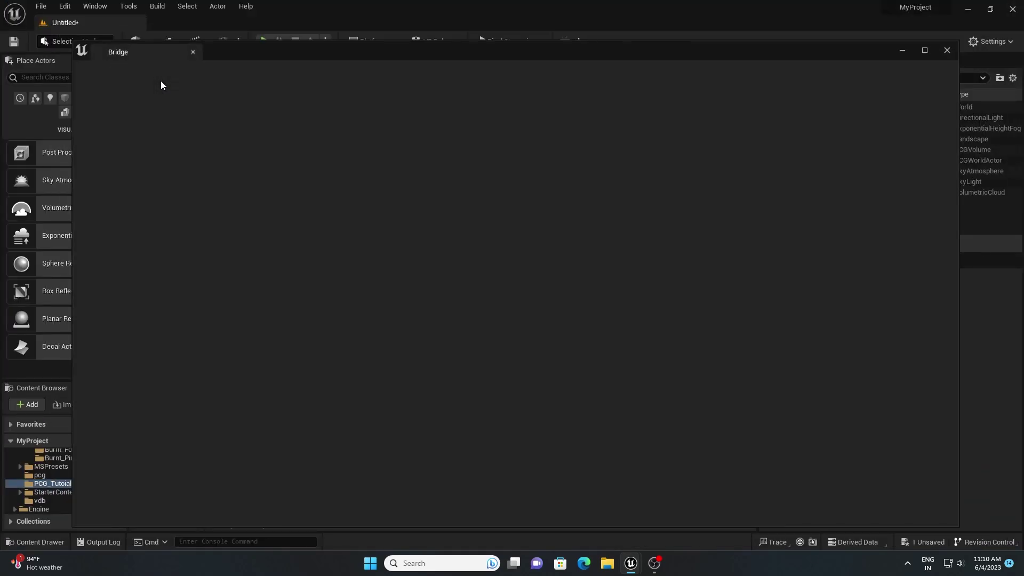
{"action": "left_click", "coordinate": [928, 55]}
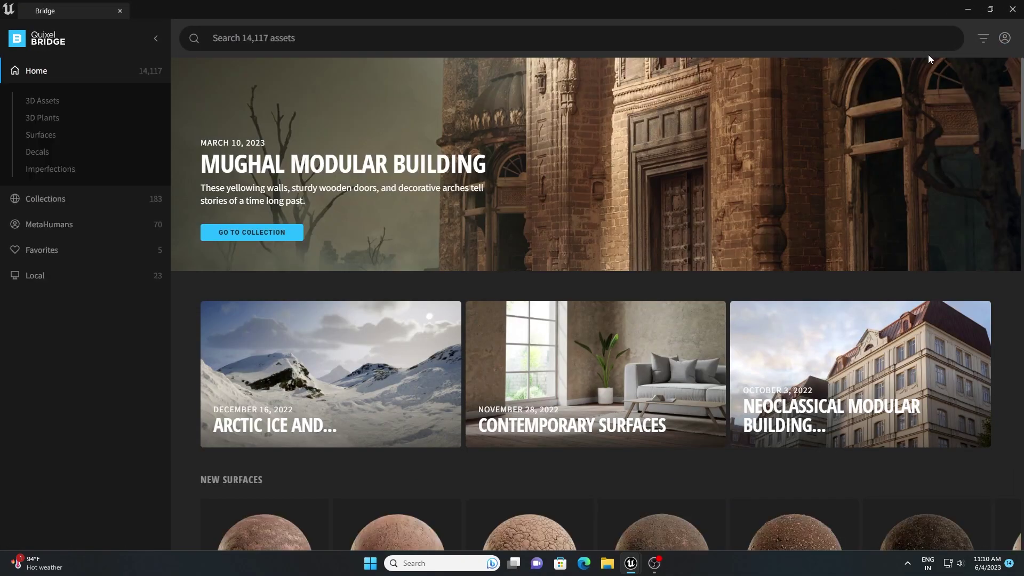
{"action": "left_click", "coordinate": [55, 279]}
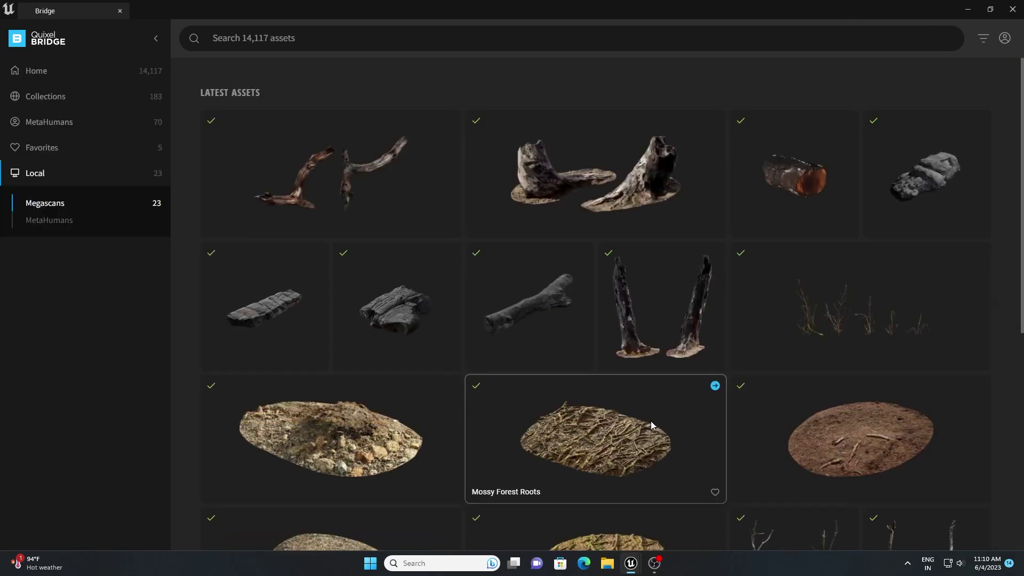
{"action": "scroll", "coordinate": [555, 439], "scroll_direction": "down", "scroll_amount": 2}
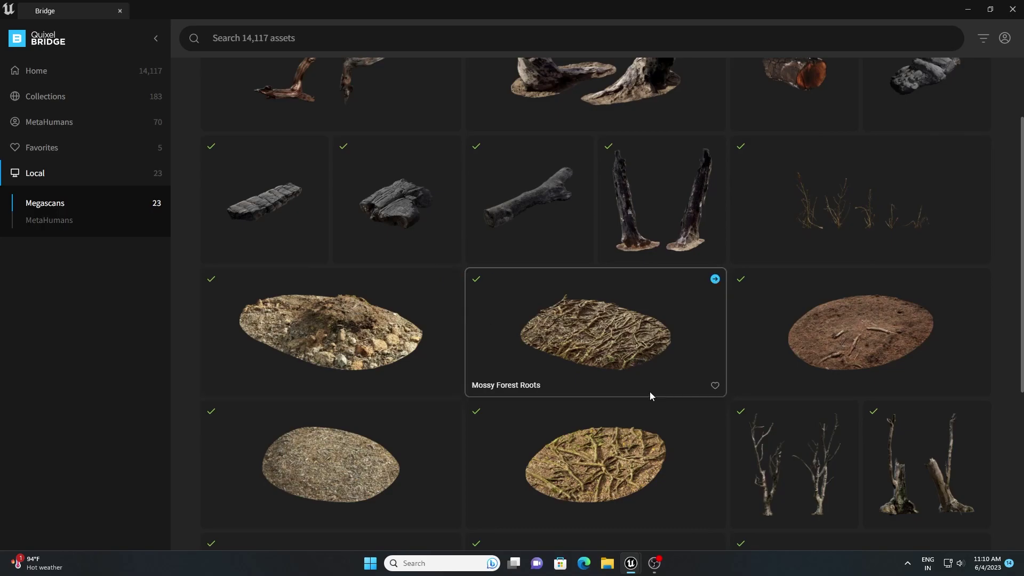
{"action": "left_click", "coordinate": [628, 357]}
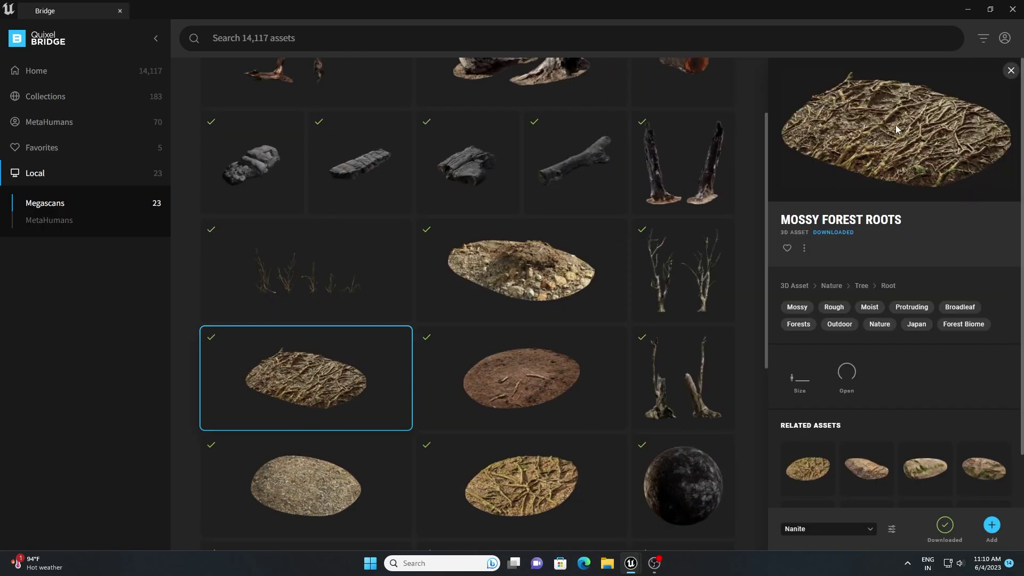
{"action": "left_click", "coordinate": [530, 372]}
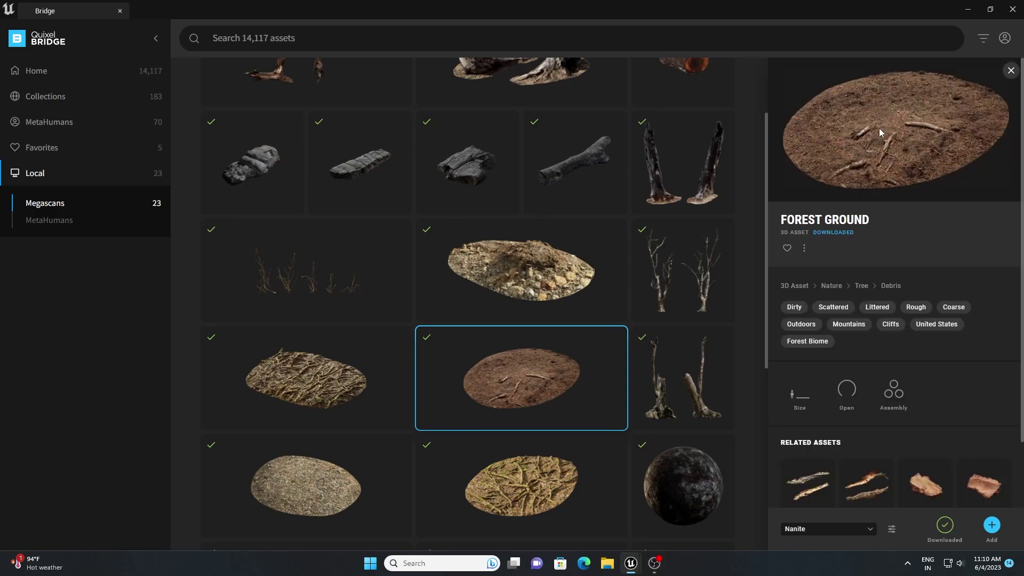
{"action": "left_click", "coordinate": [314, 510]}
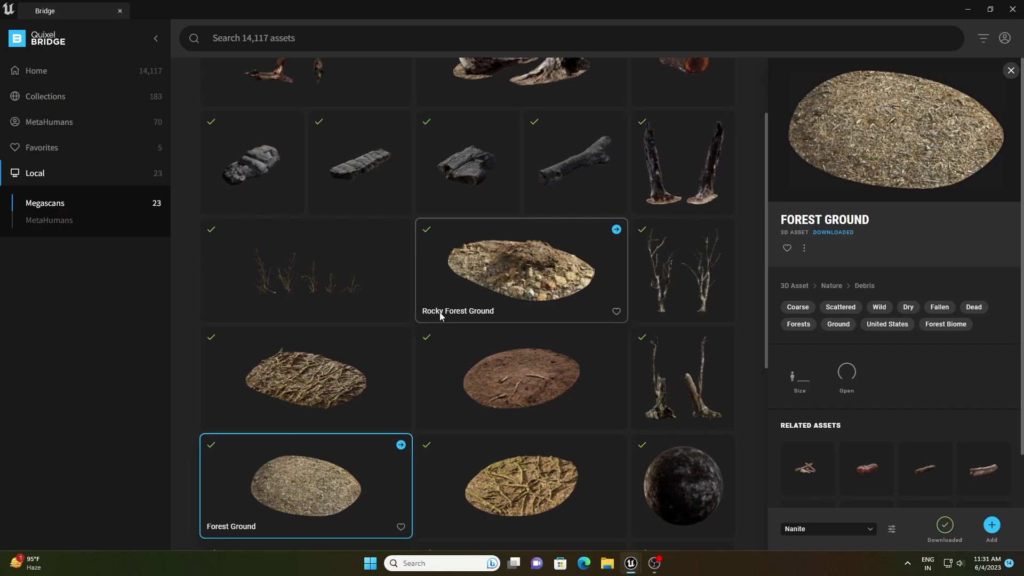
{"action": "scroll", "coordinate": [472, 319], "scroll_direction": "down", "scroll_amount": 2}
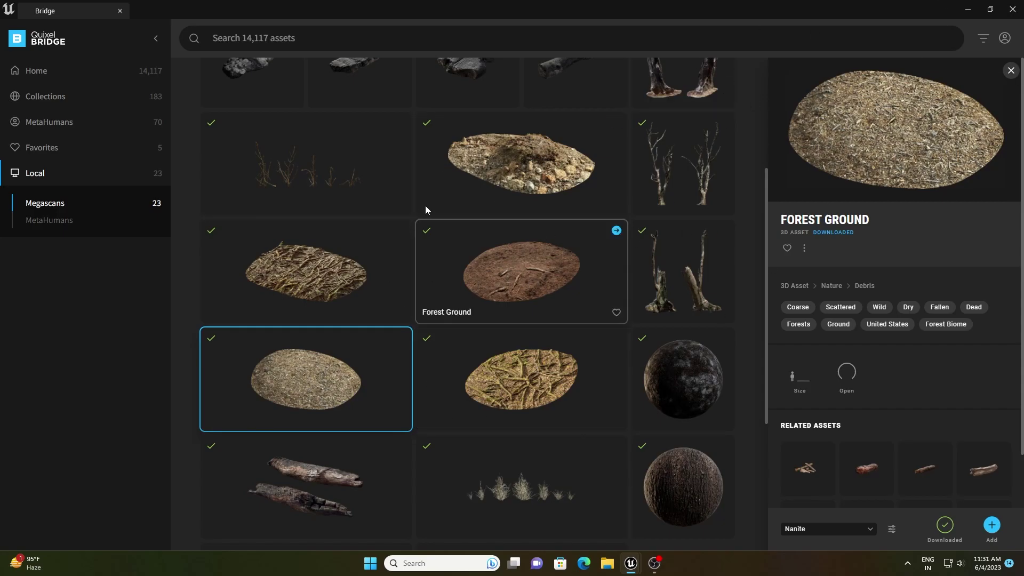
{"action": "left_click", "coordinate": [1013, 10]}
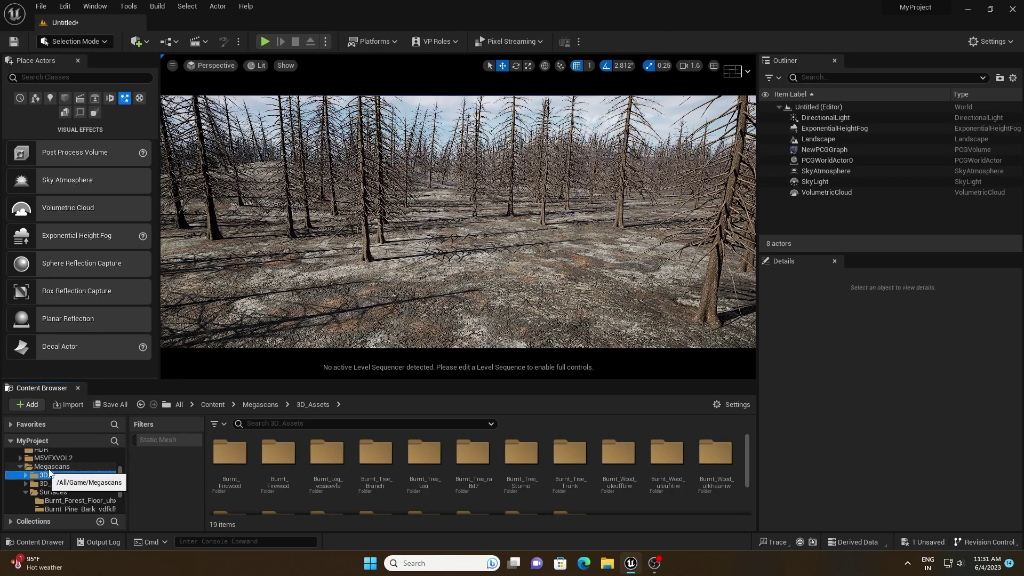
Step: Filter Megascans/3D_Assets to Static Mesh and enlarge the asset area to show all 19 meshes
{"action": "left_click", "coordinate": [159, 440]}
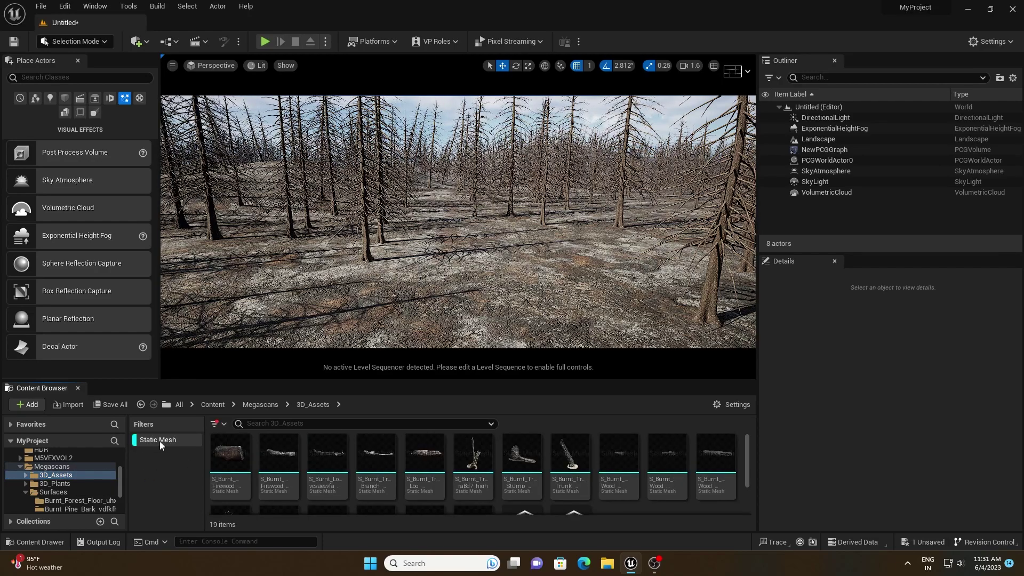
{"action": "left_click_drag", "start_coordinate": [397, 382], "coordinate": [406, 299]}
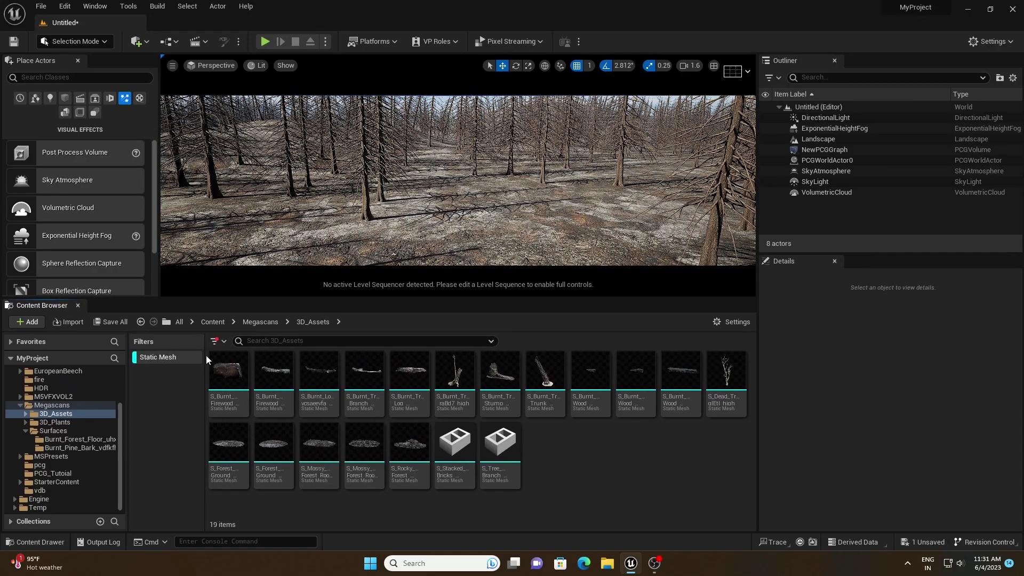
{"action": "left_click", "coordinate": [215, 342]}
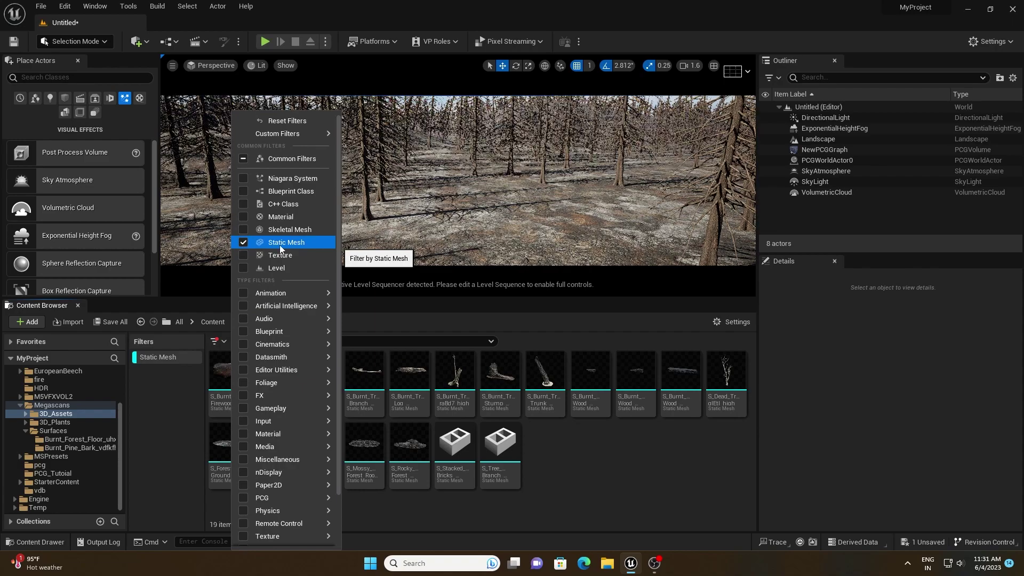
{"action": "left_click_drag", "start_coordinate": [497, 470], "coordinate": [507, 512]}
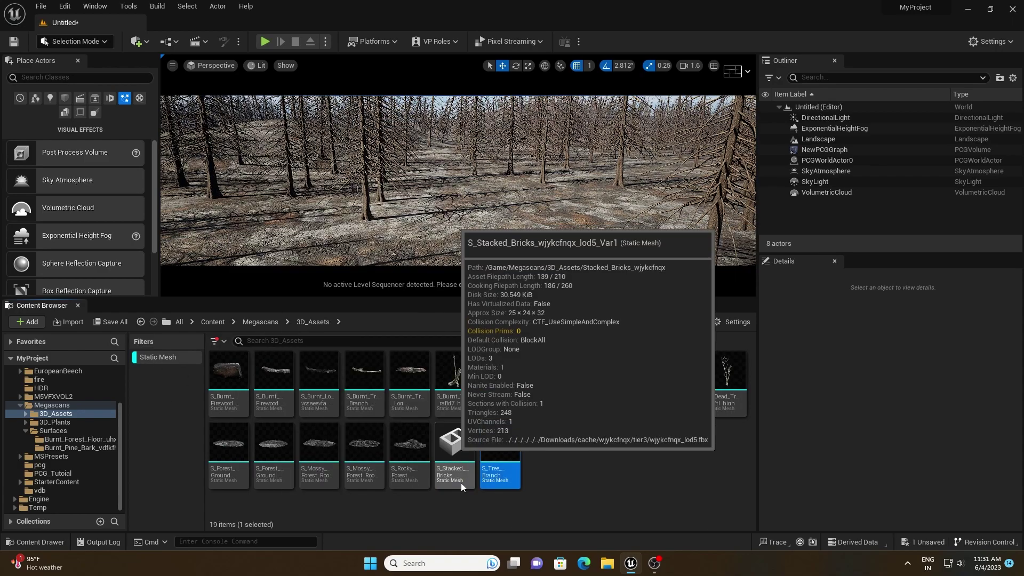
{"action": "left_click_drag", "start_coordinate": [460, 477], "coordinate": [468, 489]}
{"action": "left_click", "coordinate": [613, 440]}
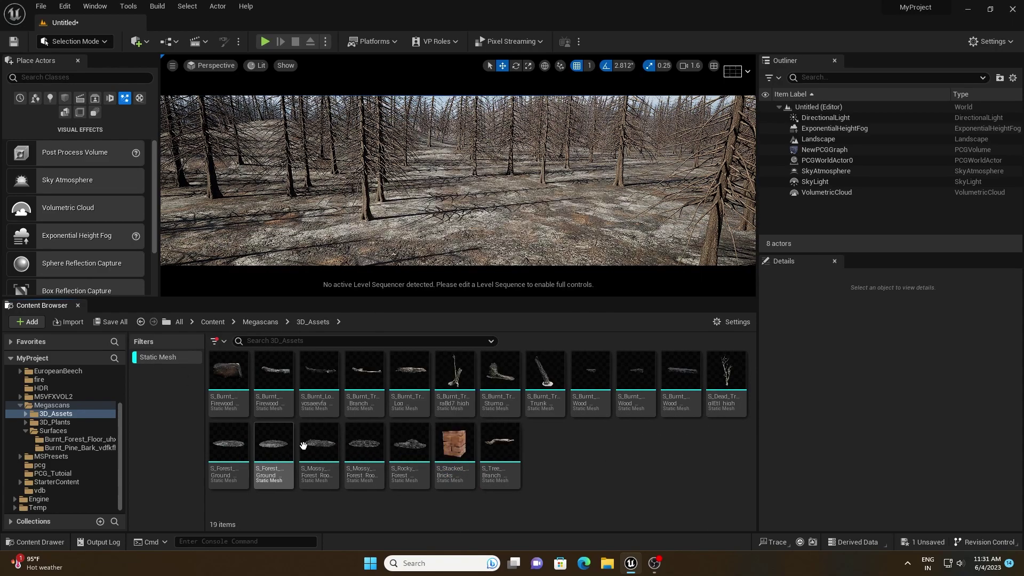
Step: Inspect S_Forest_Ground, then S_Mossy_Forest_Roots in the Static Mesh Editor, orbiting around the roots
{"action": "double_click", "coordinate": [238, 443]}
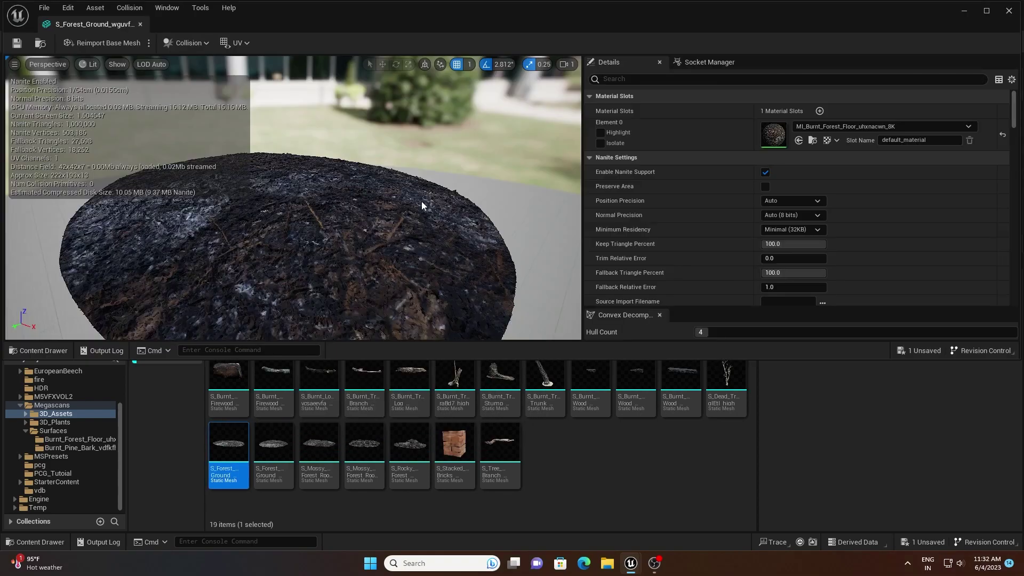
{"action": "scroll", "coordinate": [405, 193], "scroll_direction": "down", "scroll_amount": 4}
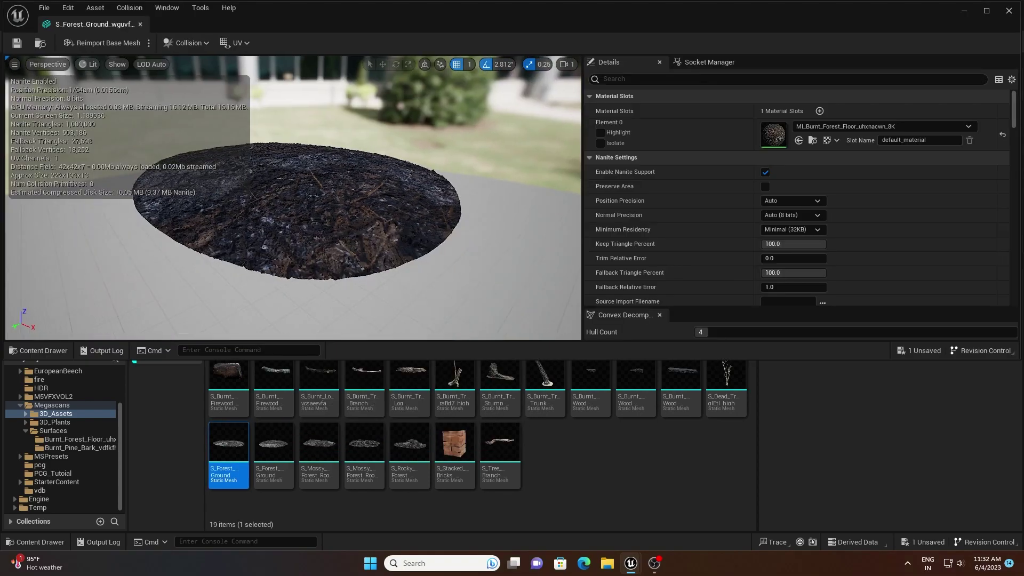
{"action": "middle_click_drag", "start_coordinate": [406, 193], "coordinate": [378, 173]}
{"action": "scroll", "coordinate": [406, 192], "scroll_direction": "up", "scroll_amount": 2}
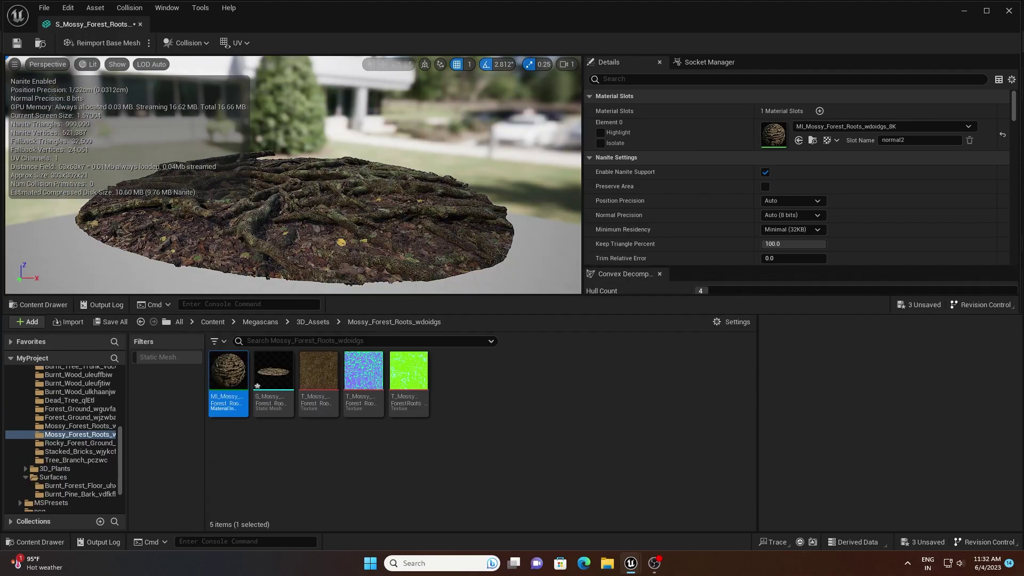
{"action": "scroll", "coordinate": [442, 171], "scroll_direction": "up", "scroll_amount": 4}
{"action": "mouse_move", "coordinate": [441, 171]}
{"action": "right_mouse_down"}
{"action": "mouse_move", "coordinate": [374, 173]}
{"action": "mouse_move", "coordinate": [437, 173]}
{"action": "right_mouse_up"}
{"action": "mouse_move", "coordinate": [552, 280]}
{"action": "right_mouse_down"}
{"action": "mouse_move", "coordinate": [539, 299]}
{"action": "mouse_move", "coordinate": [552, 279]}
{"action": "right_mouse_up"}
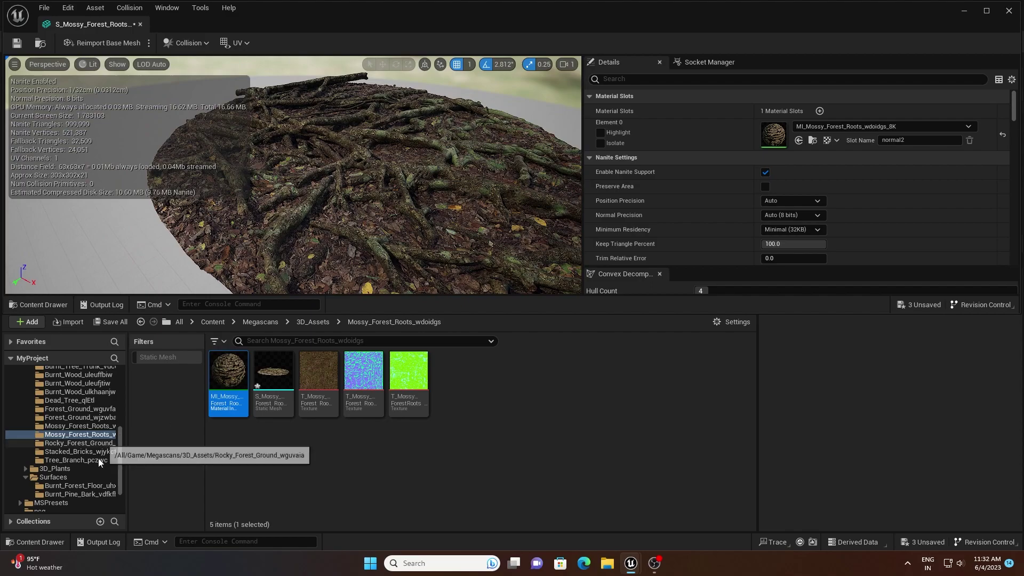
Step: Try MI_Burnt_Forest_Floor on the roots mesh, then undo the material swap
{"action": "left_click", "coordinate": [87, 486]}
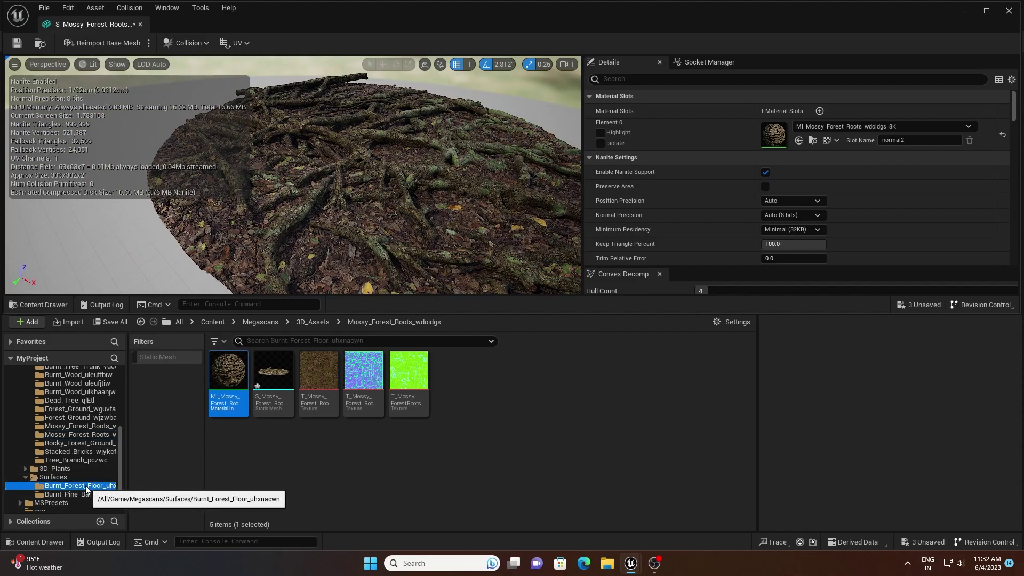
{"action": "left_click", "coordinate": [227, 380]}
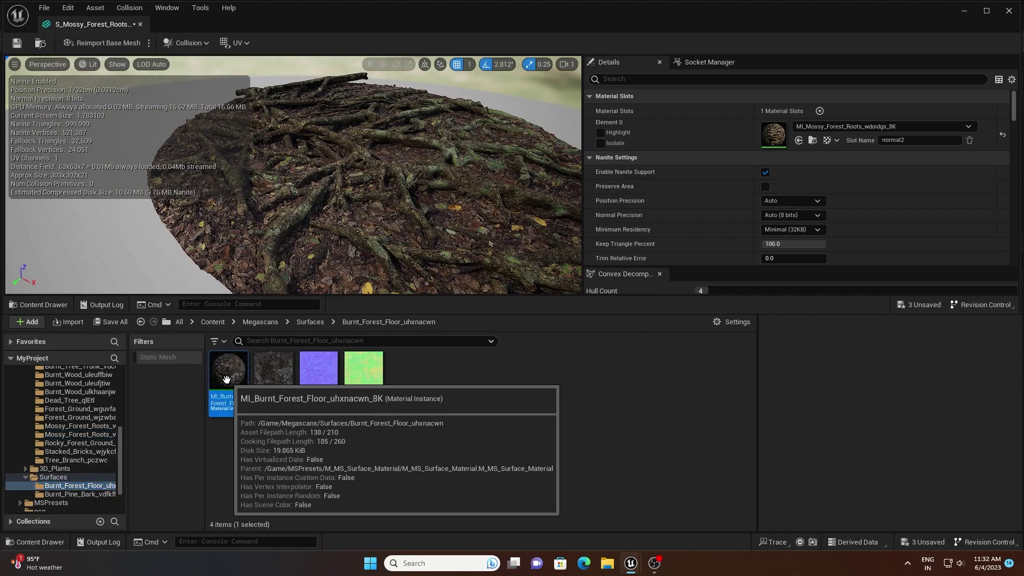
{"action": "left_click_drag", "start_coordinate": [226, 380], "coordinate": [780, 134]}
{"action": "left_click_drag", "start_coordinate": [377, 154], "coordinate": [398, 173]}
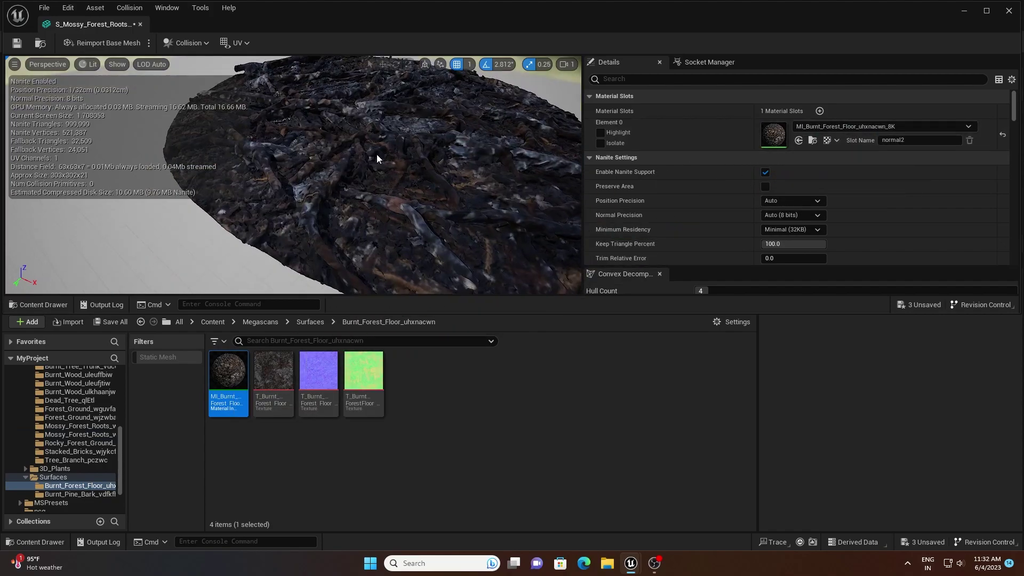
{"action": "key", "text": "ctrl+z"}
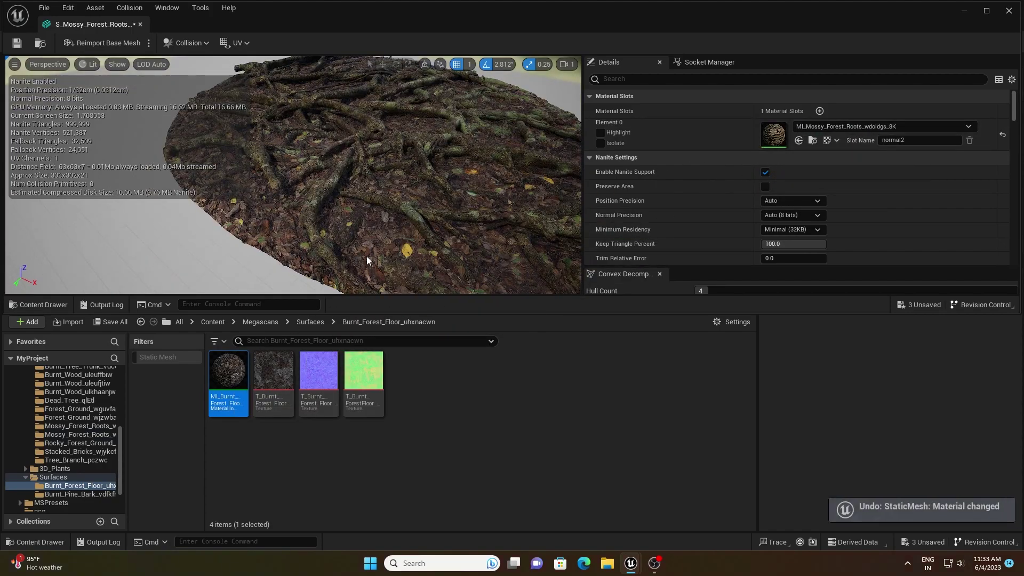
Step: Duplicate MI_Burnt_Forest_Floor as material_for_msh, set its Tiling to 1.0, and save it
{"action": "right_click", "coordinate": [228, 374]}
{"action": "left_click", "coordinate": [270, 183]}
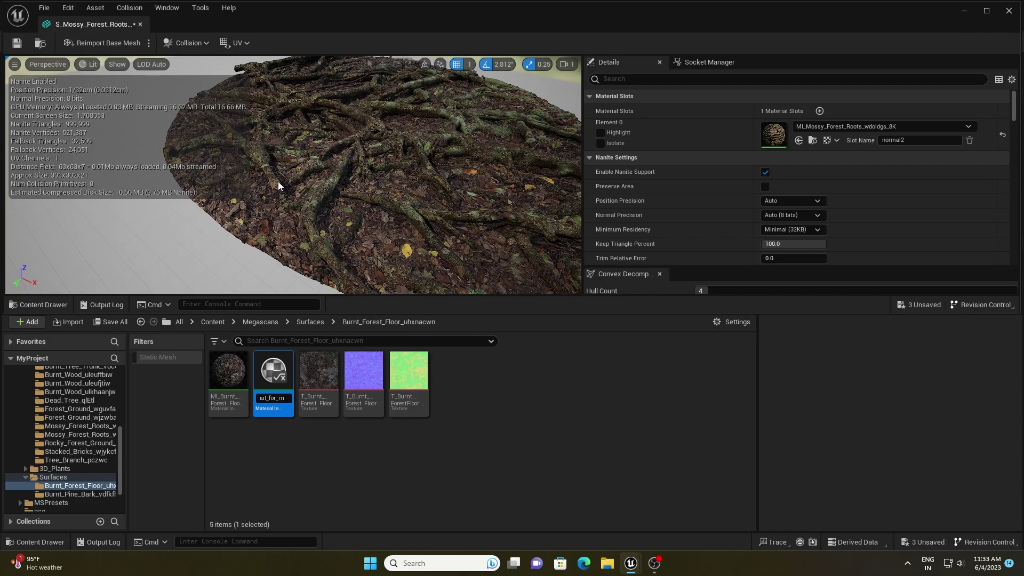
{"action": "key", "text": "Return"}
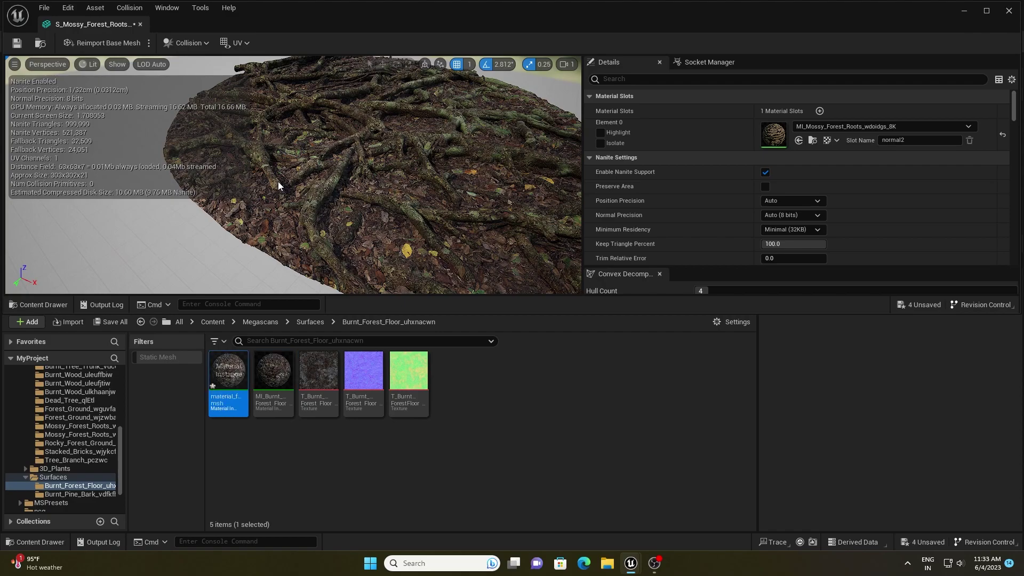
{"action": "double_click", "coordinate": [230, 379]}
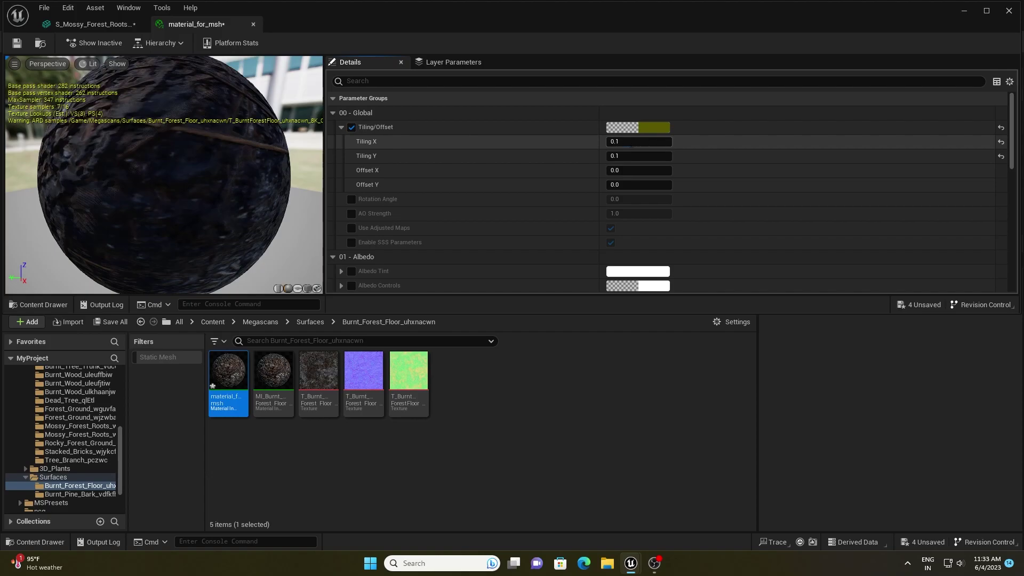
{"action": "left_click", "coordinate": [630, 142]}
{"action": "type", "text": "1"}
{"action": "key", "text": "Return"}
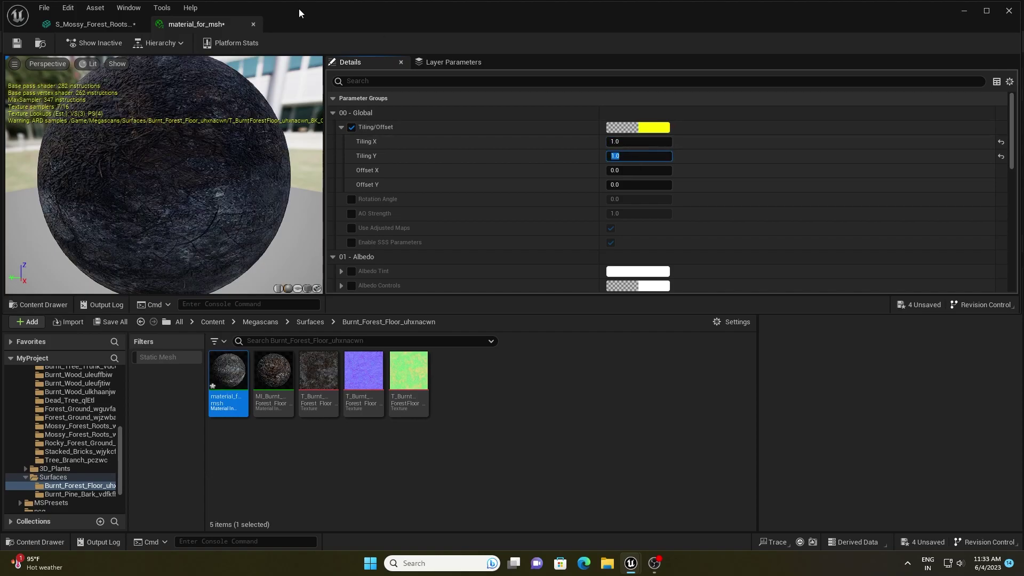
{"action": "left_click", "coordinate": [14, 47]}
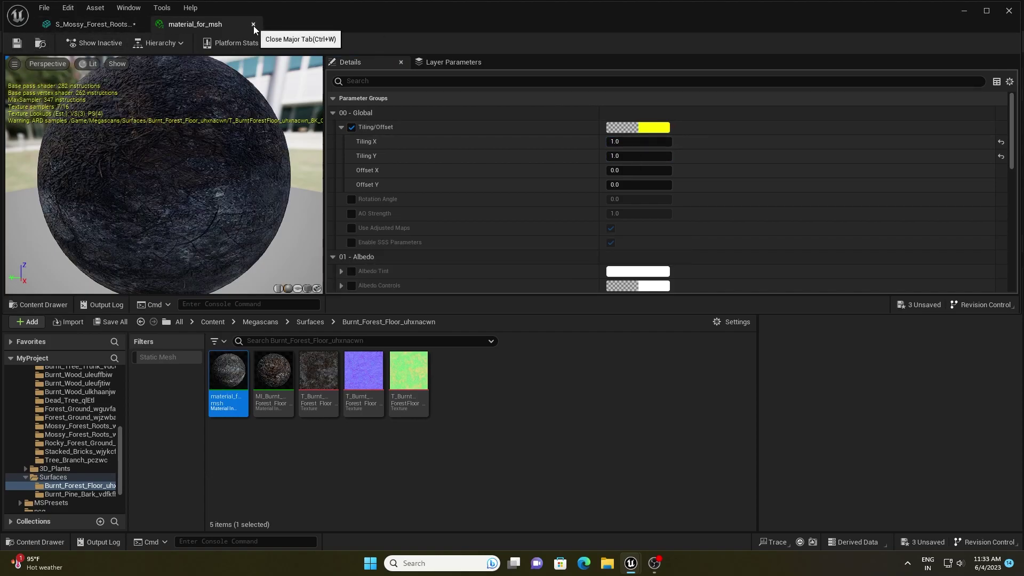
{"action": "left_click", "coordinate": [253, 24]}
Step: Assign material_for_msh to Element 0 of the mossy roots mesh
{"action": "mouse_move", "coordinate": [366, 245]}
{"action": "right_mouse_down"}
{"action": "mouse_move", "coordinate": [393, 262]}
{"action": "mouse_move", "coordinate": [379, 256]}
{"action": "right_mouse_up"}
{"action": "left_click_drag", "start_coordinate": [228, 373], "coordinate": [777, 133]}
{"action": "right_click_drag", "start_coordinate": [438, 155], "coordinate": [425, 149]}
{"action": "left_click_drag", "start_coordinate": [439, 148], "coordinate": [439, 148]}
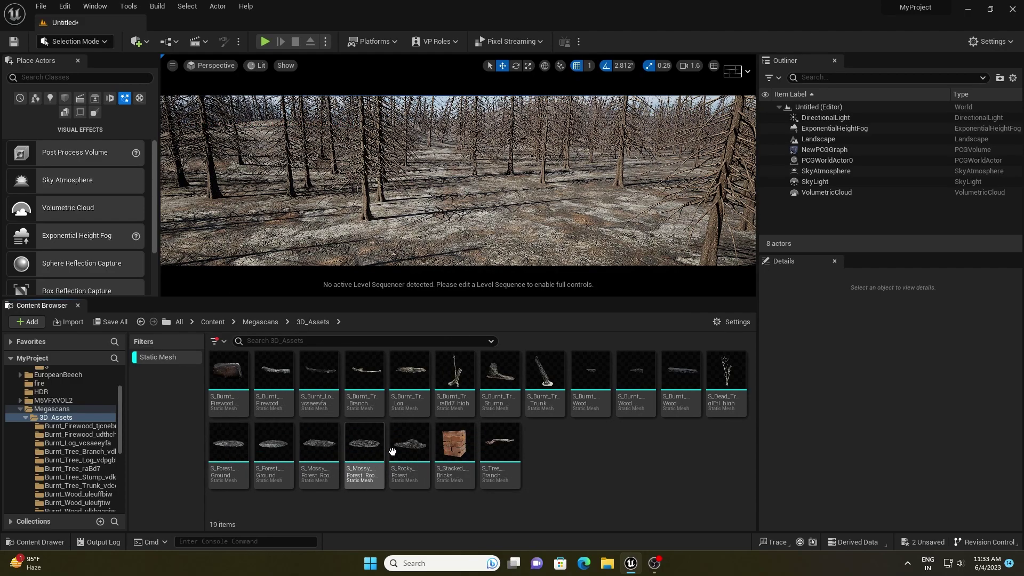
Step: Scatter several S_Forest_Ground patches and an S_Mossy_Forest_Roots patch across the burnt landscape
{"action": "right_click_drag", "start_coordinate": [493, 176], "coordinate": [500, 188]}
{"action": "left_click_drag", "start_coordinate": [497, 184], "coordinate": [497, 184]}
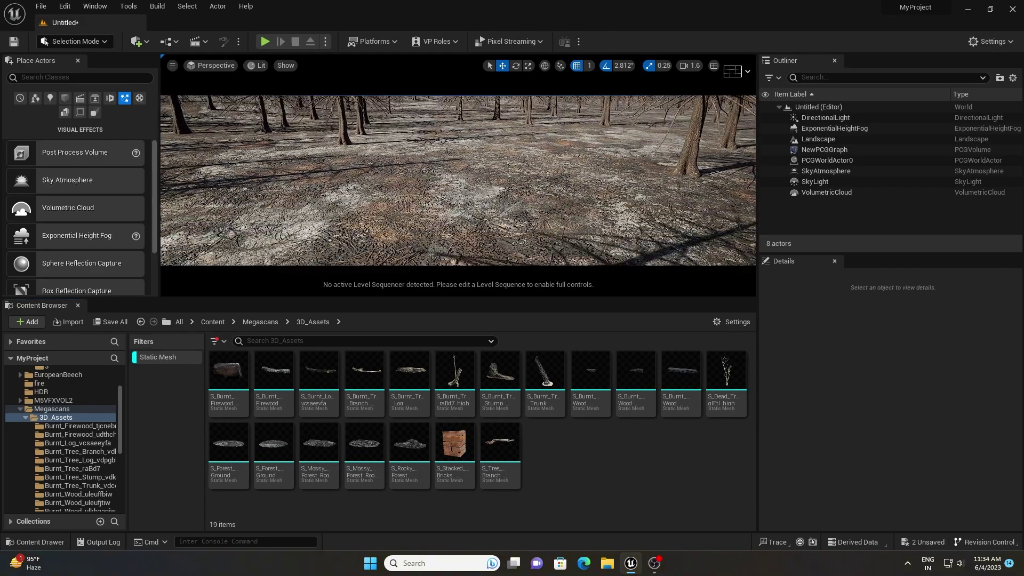
{"action": "left_click_drag", "start_coordinate": [228, 443], "coordinate": [349, 199]}
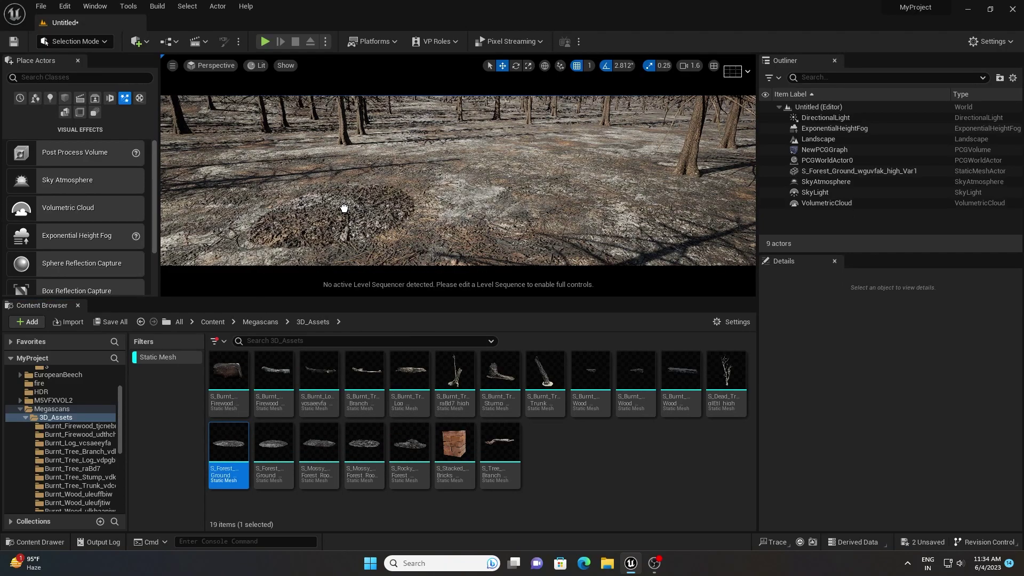
{"action": "left_click_drag", "start_coordinate": [274, 443], "coordinate": [482, 214]}
{"action": "left_click_drag", "start_coordinate": [229, 442], "coordinate": [395, 250]}
{"action": "mouse_move", "coordinate": [462, 233]}
{"action": "right_mouse_down"}
{"action": "mouse_move", "coordinate": [463, 256]}
{"action": "mouse_move", "coordinate": [464, 238]}
{"action": "right_mouse_up"}
{"action": "left_click_drag", "start_coordinate": [495, 299], "coordinate": [497, 382]}
{"action": "scroll", "coordinate": [520, 484], "scroll_direction": "down", "scroll_amount": 2}
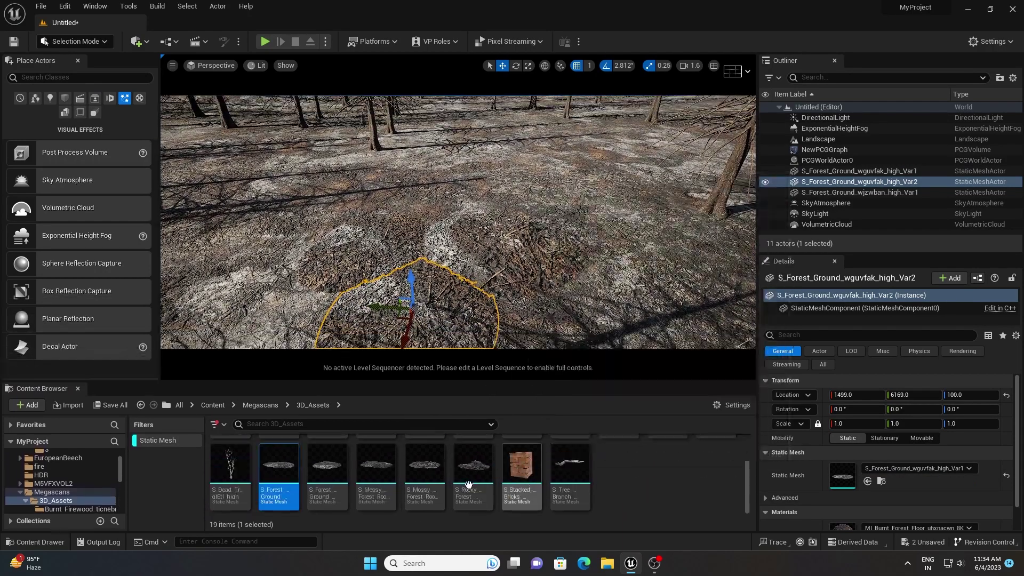
{"action": "left_click_drag", "start_coordinate": [425, 467], "coordinate": [617, 205]}
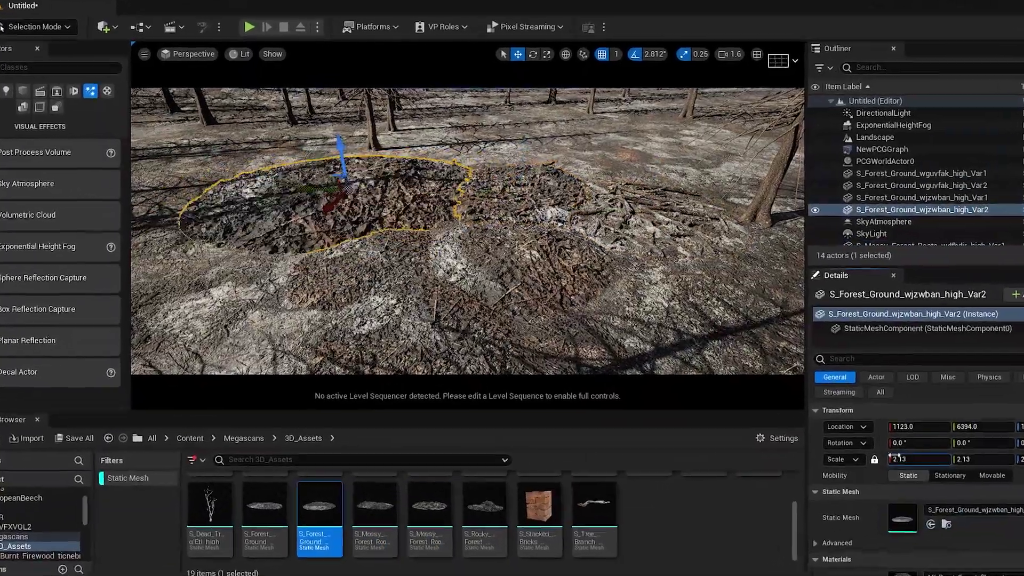
{"action": "left_click_drag", "start_coordinate": [279, 464], "coordinate": [313, 458]}
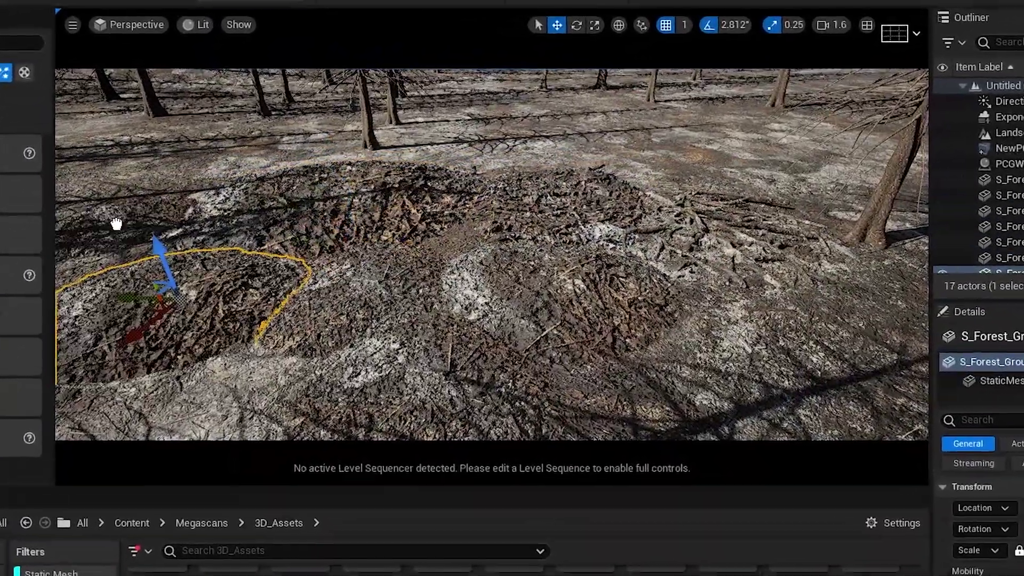
{"action": "scroll", "coordinate": [484, 246], "scroll_direction": "down", "scroll_amount": 5}
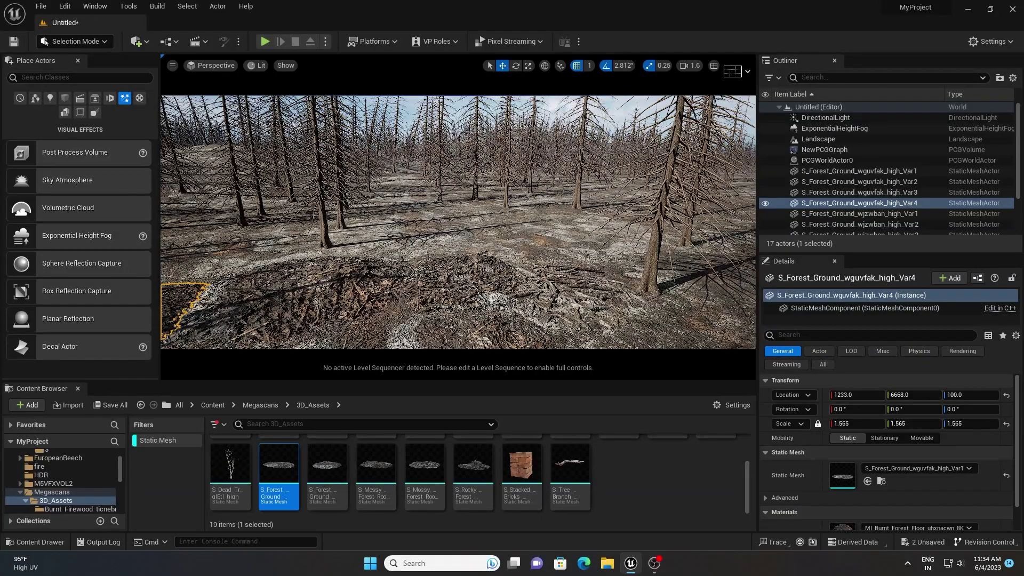
{"action": "right_click_drag", "start_coordinate": [442, 169], "coordinate": [424, 183]}
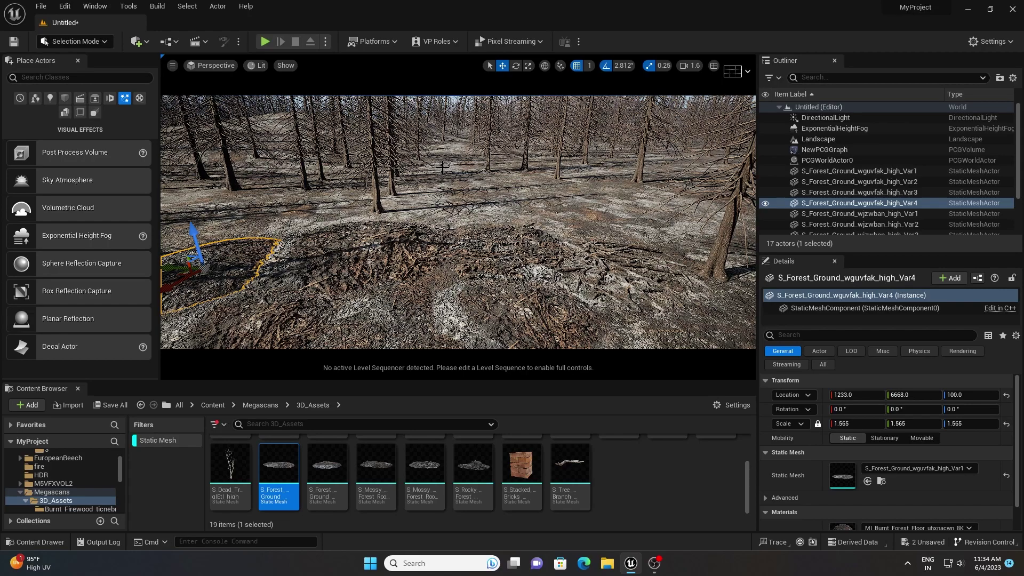
Step: Add a Cine Camera Actor, snap it to the current view, and pilot it
{"action": "left_click", "coordinate": [78, 99]}
{"action": "left_click_drag", "start_coordinate": [72, 237], "coordinate": [430, 291]}
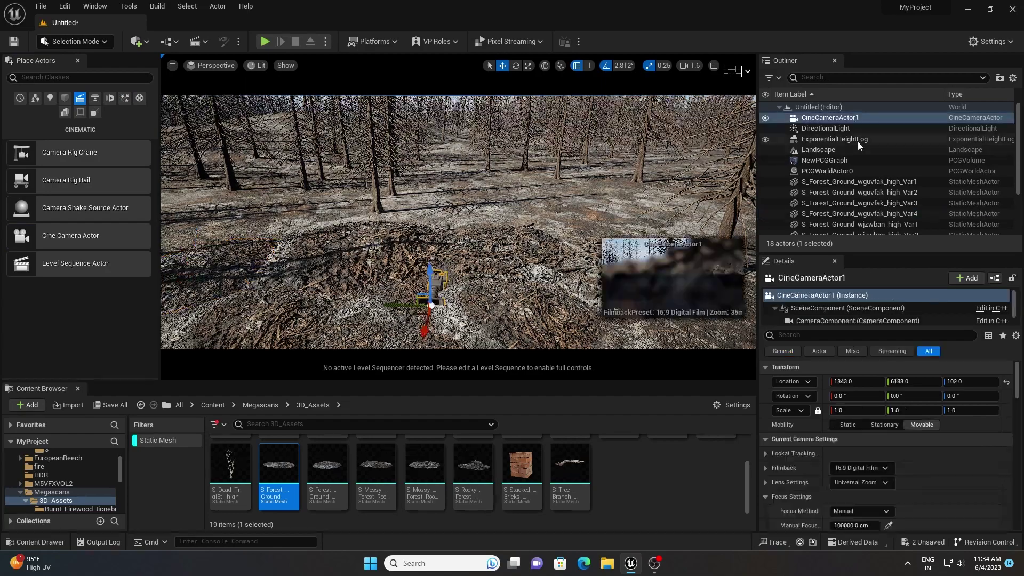
{"action": "right_click", "coordinate": [915, 116]}
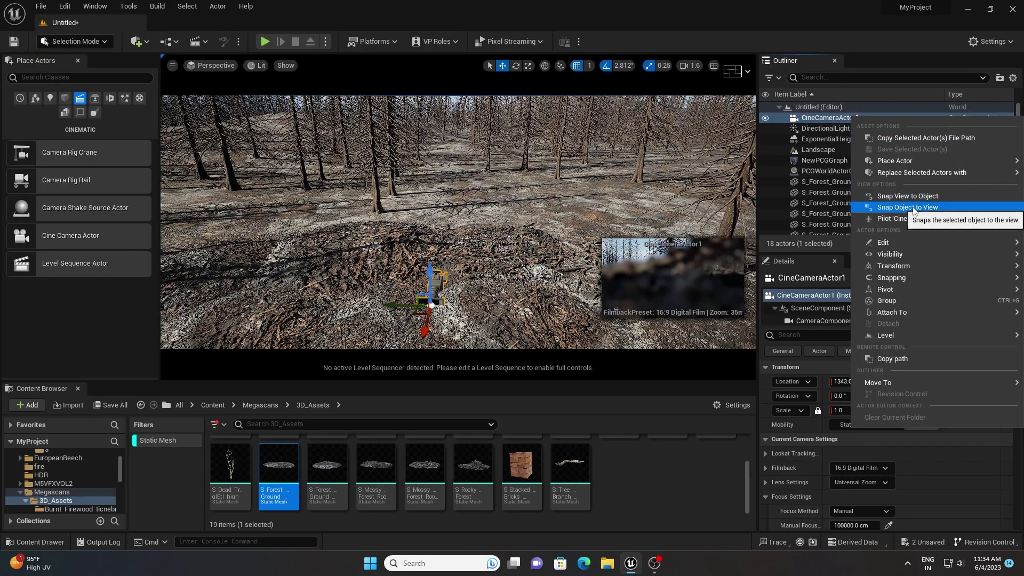
{"action": "left_click", "coordinate": [914, 208]}
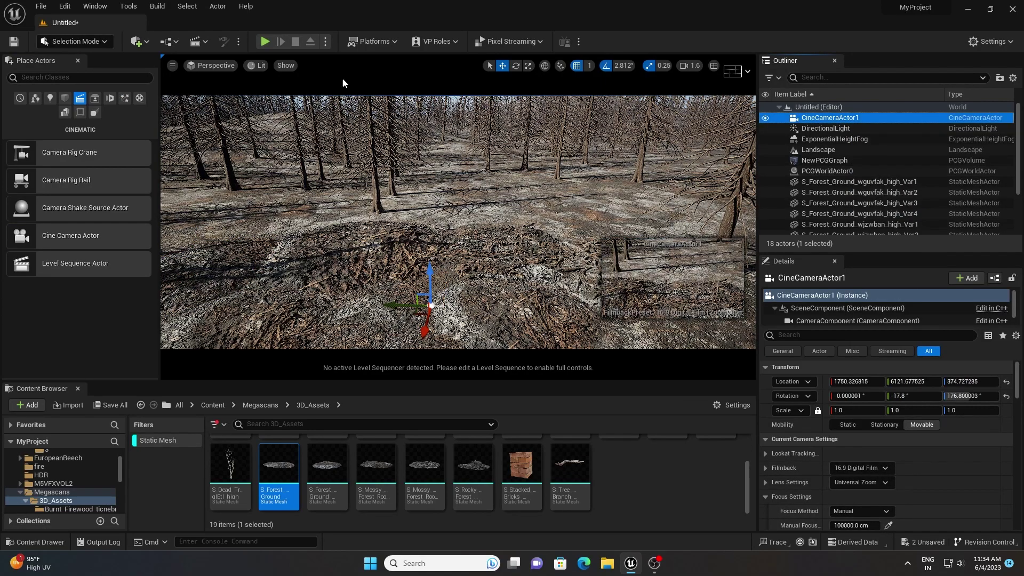
{"action": "left_click", "coordinate": [216, 65]}
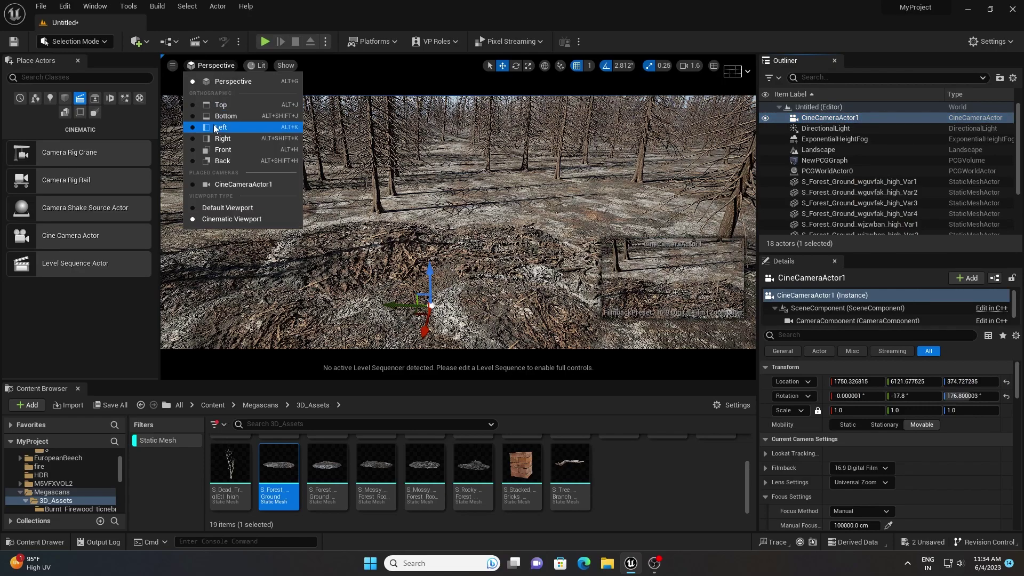
{"action": "left_click", "coordinate": [221, 183]}
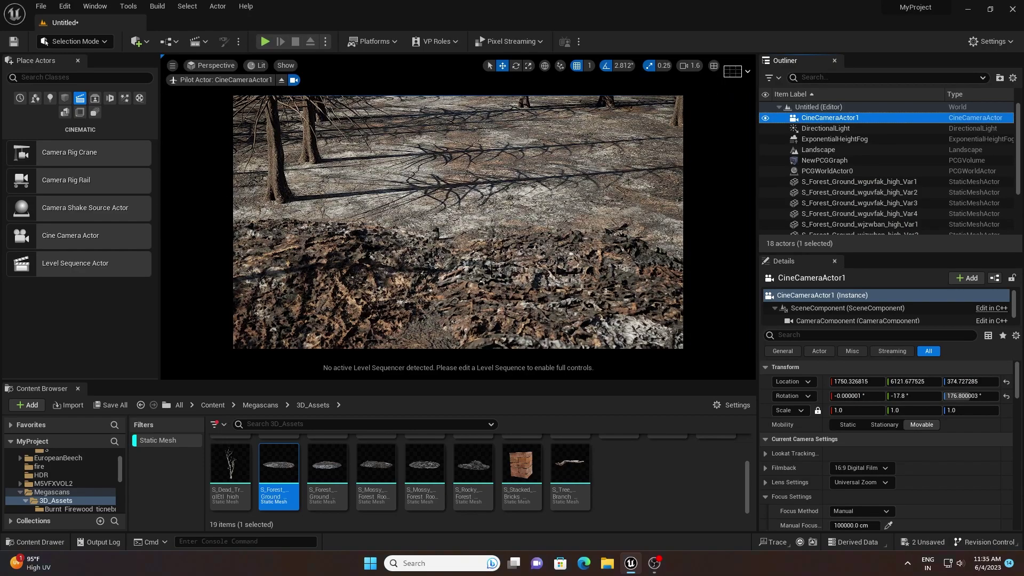
Step: Set the cine camera to 16:9 DSLR filmback, 30mm Prime f/1.4 lens, and 1.3 squeeze factor
{"action": "left_click", "coordinate": [878, 470]}
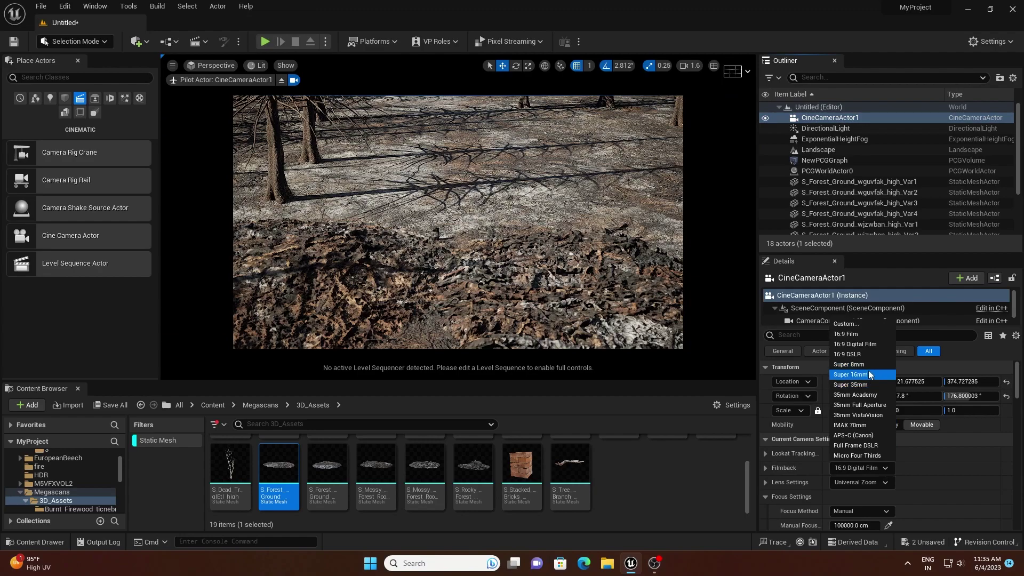
{"action": "left_click", "coordinate": [868, 355]}
{"action": "left_click", "coordinate": [862, 482]}
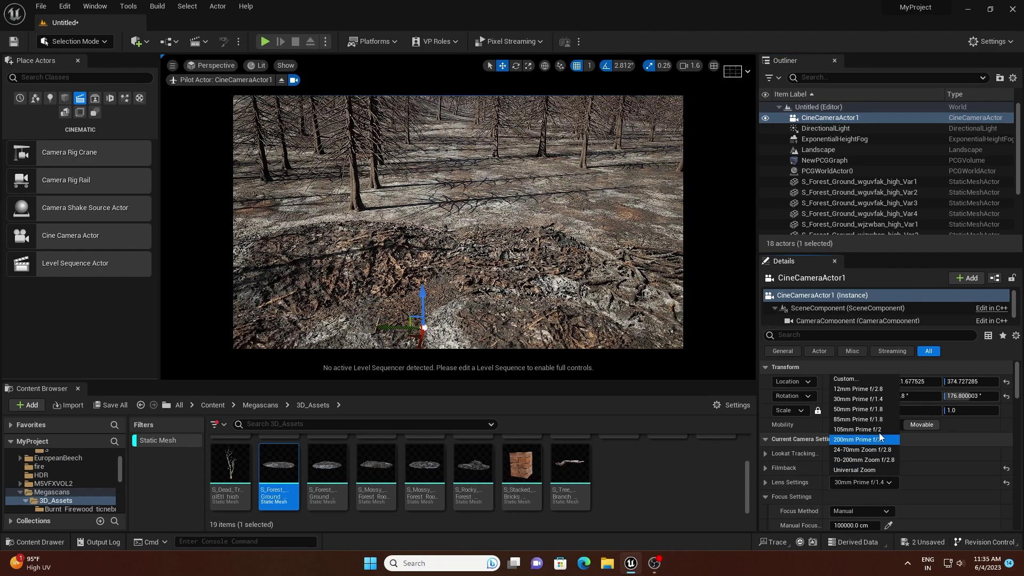
{"action": "left_click", "coordinate": [851, 401]}
{"action": "scroll", "coordinate": [790, 490], "scroll_direction": "down", "scroll_amount": 2}
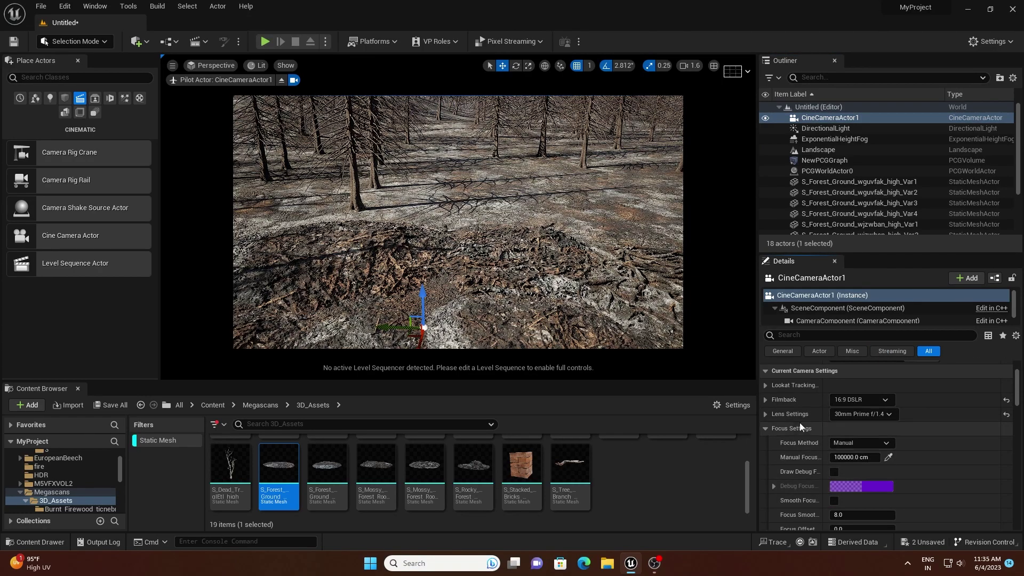
{"action": "left_click", "coordinate": [766, 415]}
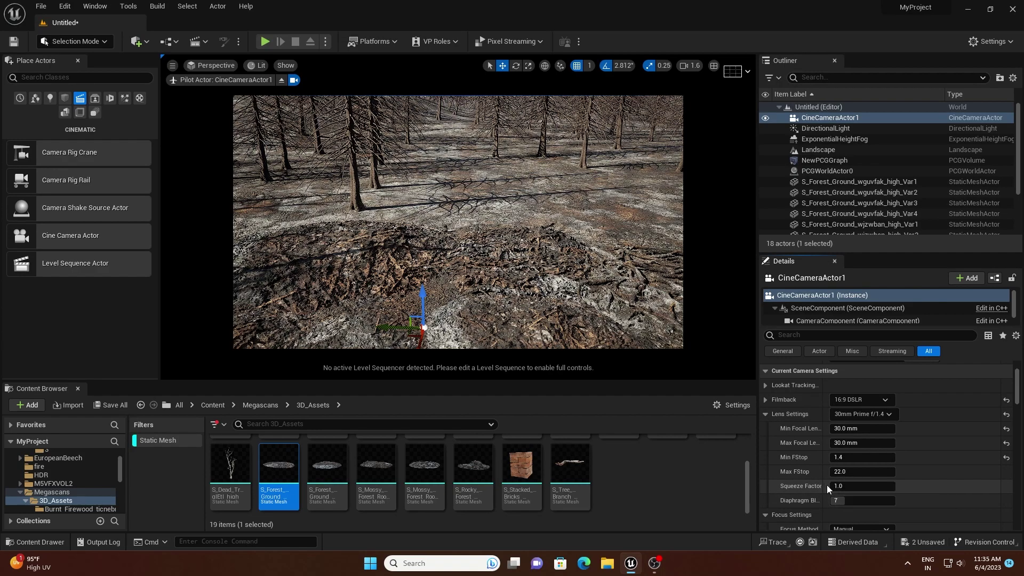
{"action": "left_click", "coordinate": [855, 486]}
{"action": "type", "text": "1"}
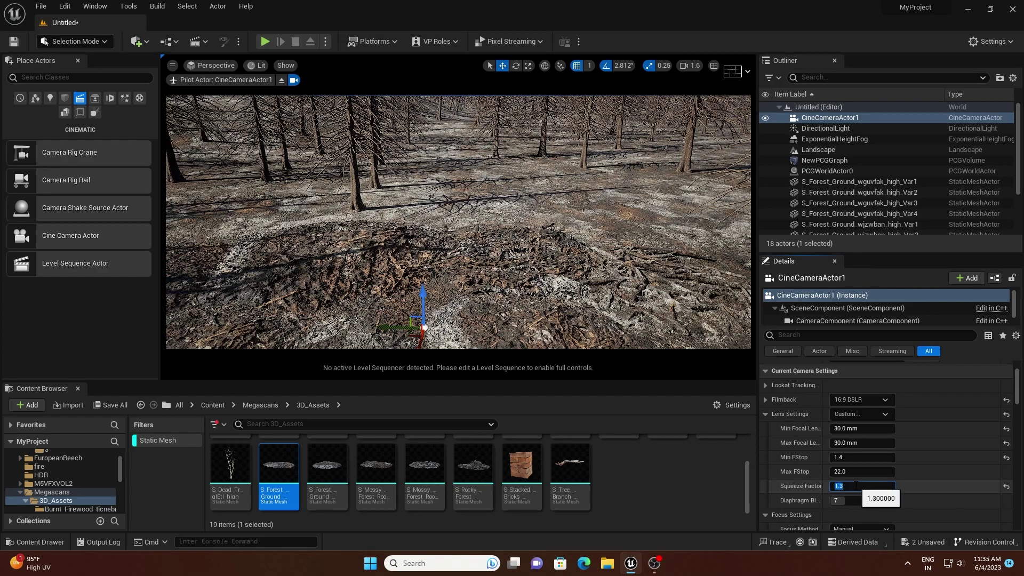
{"action": "type", "text": ".3"}
{"action": "key", "text": "Return"}
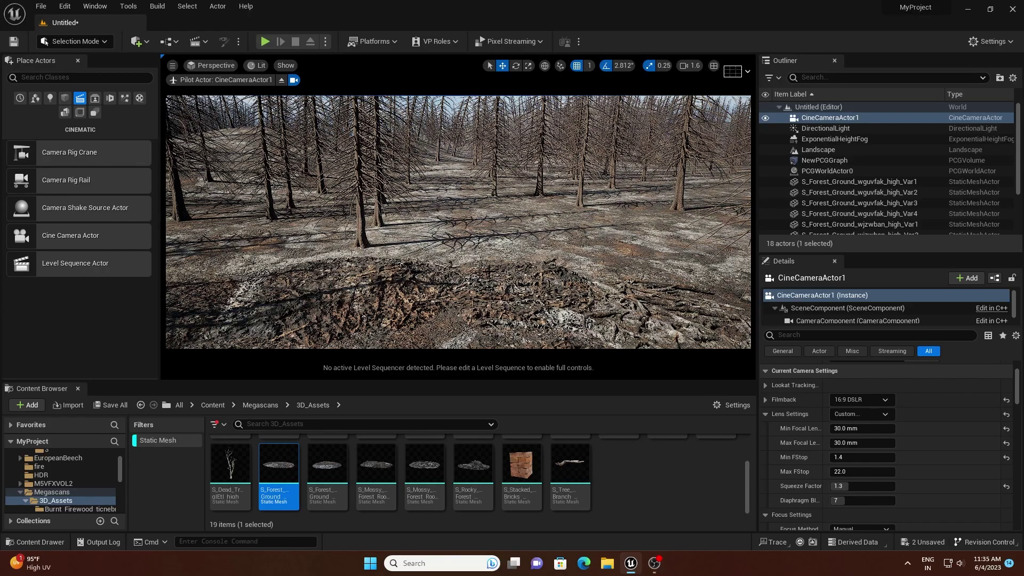
Step: Place additional forest ground and mossy roots patches into the cine camera's view
{"action": "mouse_move", "coordinate": [553, 251]}
{"action": "right_mouse_down"}
{"action": "mouse_move", "coordinate": [582, 272]}
{"action": "mouse_move", "coordinate": [521, 252]}
{"action": "mouse_move", "coordinate": [548, 257]}
{"action": "mouse_move", "coordinate": [545, 278]}
{"action": "mouse_move", "coordinate": [544, 230]}
{"action": "mouse_move", "coordinate": [538, 247]}
{"action": "right_mouse_up"}
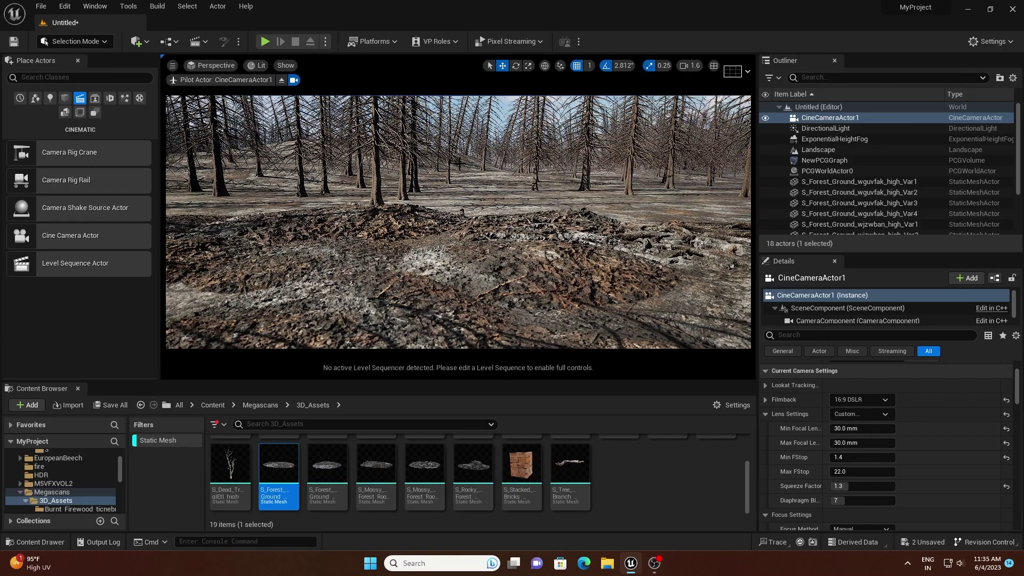
{"action": "left_click_drag", "start_coordinate": [269, 461], "coordinate": [620, 308]}
{"action": "left_click", "coordinate": [424, 464]}
{"action": "left_click_drag", "start_coordinate": [425, 464], "coordinate": [478, 236]}
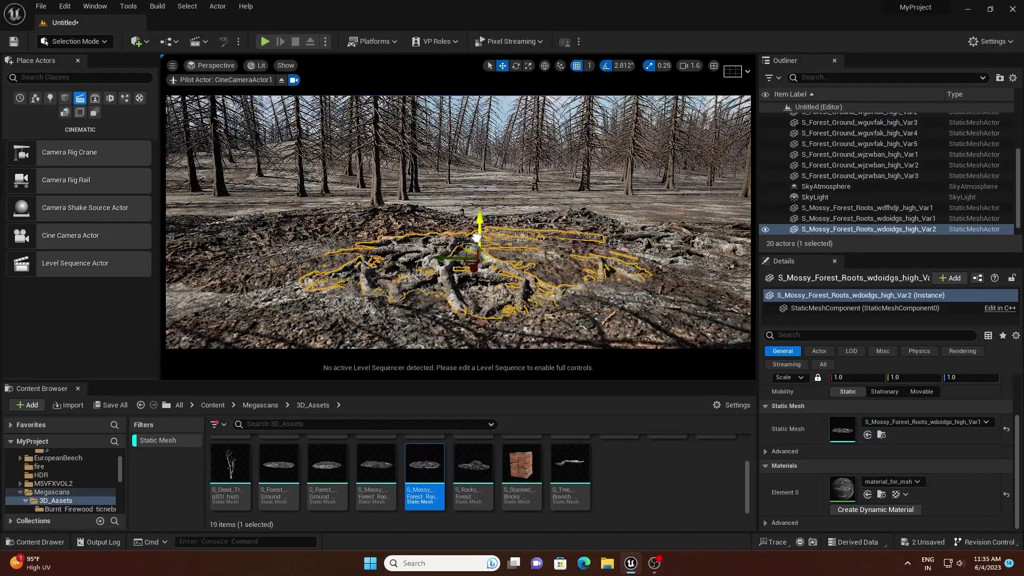
{"action": "left_click_drag", "start_coordinate": [278, 464], "coordinate": [645, 214]}
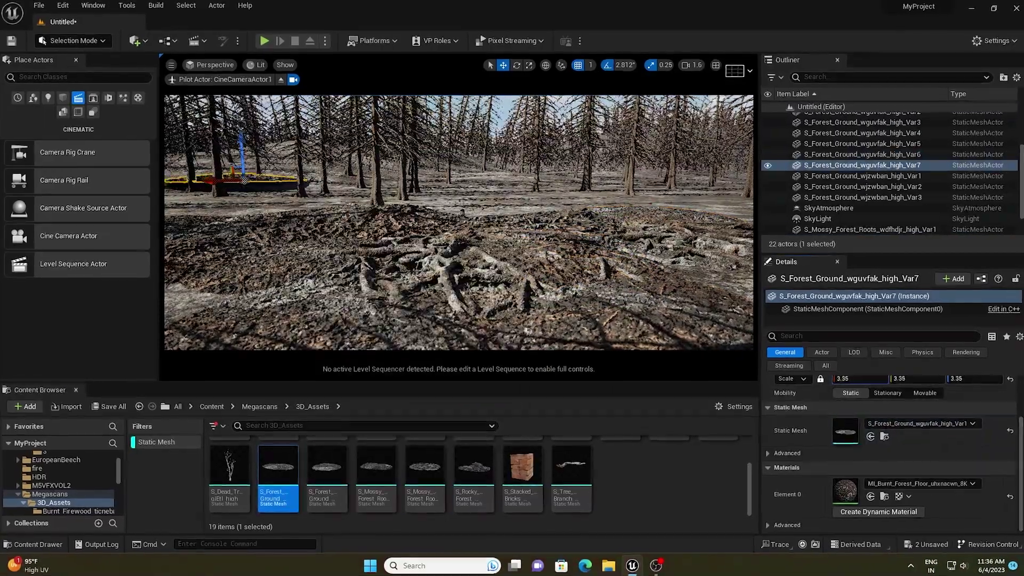
Step: Add another forest ground variant and scale it up with the gizmo
{"action": "key", "text": "e"}
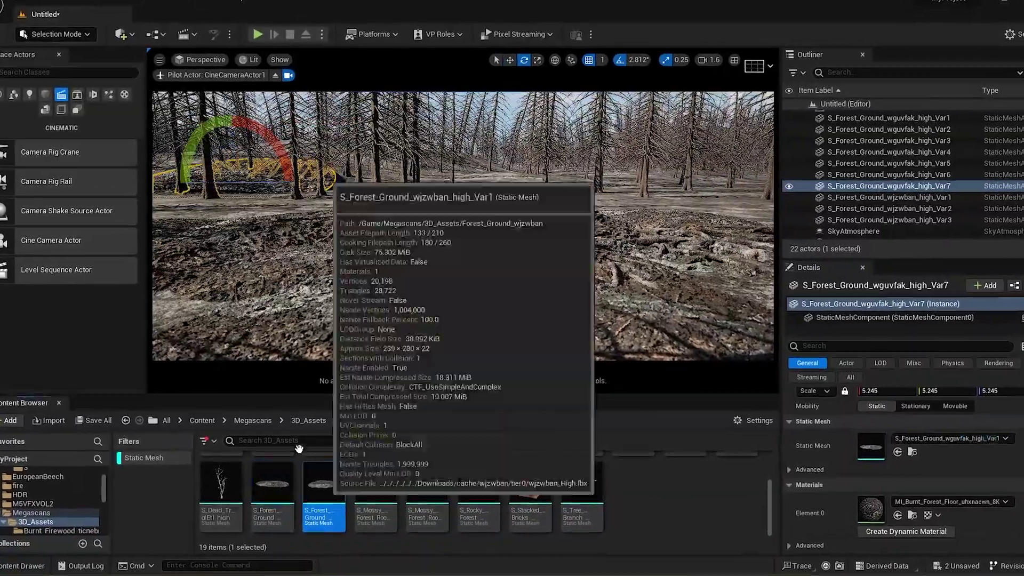
{"action": "left_click_drag", "start_coordinate": [325, 475], "coordinate": [364, 190]}
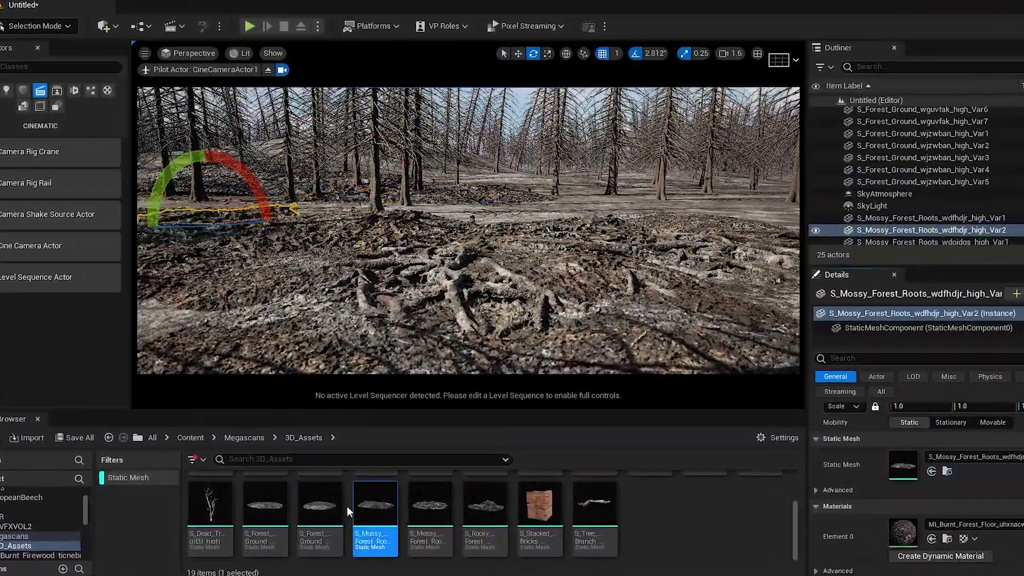
{"action": "key", "text": "ctrl+z"}
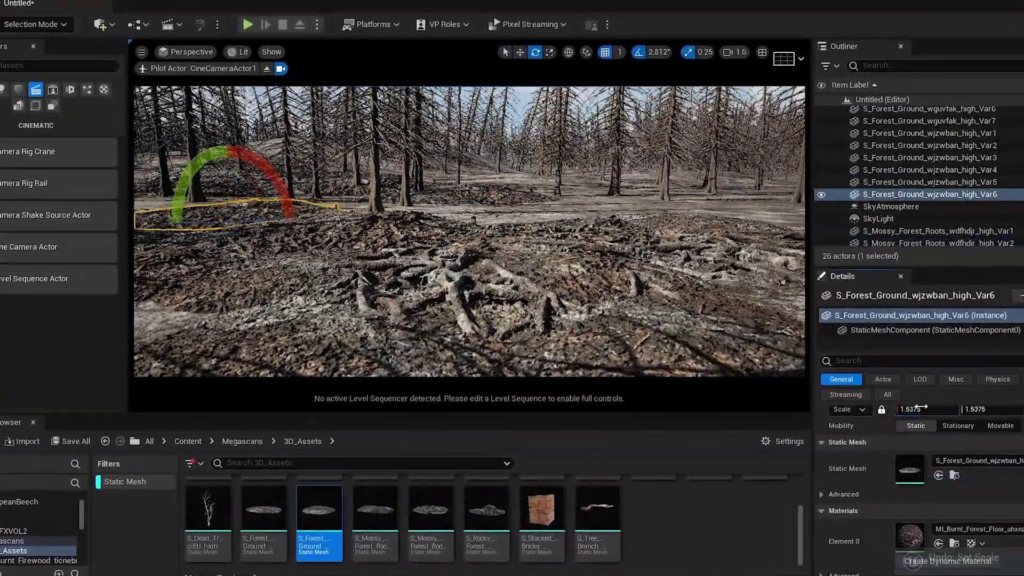
{"action": "left_click_drag", "start_coordinate": [264, 511], "coordinate": [166, 205]}
{"action": "key", "text": "r"}
{"action": "left_click_drag", "start_coordinate": [928, 409], "coordinate": [955, 409]}
{"action": "left_click_drag", "start_coordinate": [264, 511], "coordinate": [433, 209]}
{"action": "left_click_drag", "start_coordinate": [928, 409], "coordinate": [954, 409]}
{"action": "left_click_drag", "start_coordinate": [264, 511], "coordinate": [734, 200]}
{"action": "left_click_drag", "start_coordinate": [928, 409], "coordinate": [955, 409]}
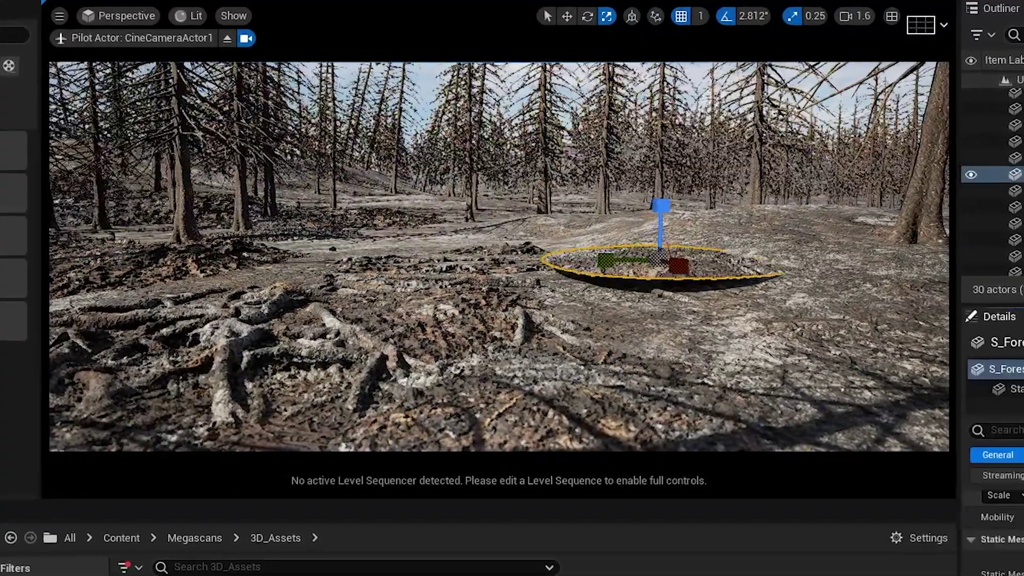
Step: Stretch a forest mesh taller along Z, move it, and duplicate it into the foreground and middle
{"action": "key", "text": "e"}
{"action": "key", "text": "r"}
{"action": "left_click_drag", "start_coordinate": [686, 217], "coordinate": [661, 195]}
{"action": "key", "text": "w"}
{"action": "left_click_drag", "start_coordinate": [675, 263], "coordinate": [795, 334]}
{"action": "right_click_drag", "start_coordinate": [795, 334], "coordinate": [736, 395]}
{"action": "left_click_drag", "start_coordinate": [906, 408], "coordinate": [505, 207], "text": "alt"}
Step: Duplicate the root mesh around the foreground, moving one copy right and rotating it about 8 degrees
{"action": "left_click", "coordinate": [586, 373]}
{"action": "left_click_drag", "start_coordinate": [582, 389], "coordinate": [480, 277], "text": "alt"}
{"action": "left_click_drag", "start_coordinate": [480, 277], "coordinate": [879, 252], "text": "alt"}
{"action": "key", "text": "e"}
{"action": "left_click_drag", "start_coordinate": [898, 174], "coordinate": [914, 210]}
{"action": "key", "text": "w"}
{"action": "key", "text": "e"}
{"action": "key", "text": "w"}
{"action": "left_click", "coordinate": [642, 201]}
{"action": "right_click_drag", "start_coordinate": [693, 256], "coordinate": [642, 201]}
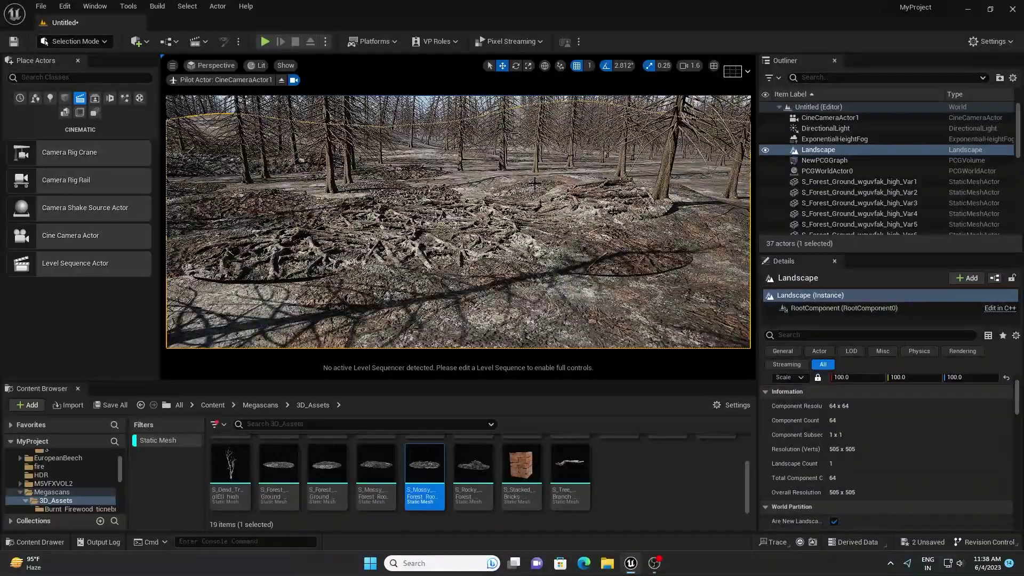
{"action": "right_click_drag", "start_coordinate": [481, 197], "coordinate": [481, 170]}
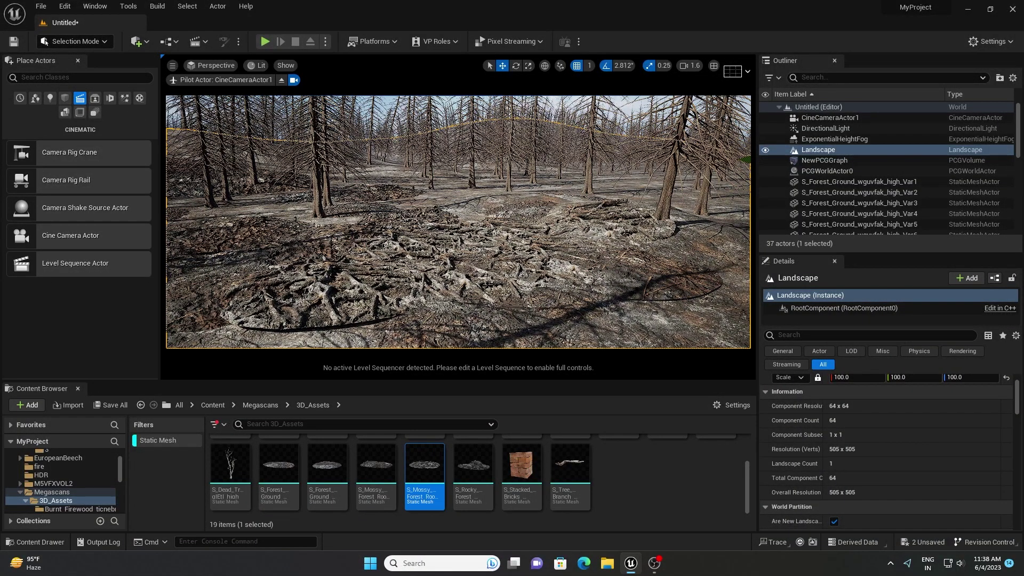
Step: Place a burnt tree trunk at the left and a burnt stump on the ground
{"action": "scroll", "coordinate": [421, 256], "scroll_direction": "up", "scroll_amount": 3}
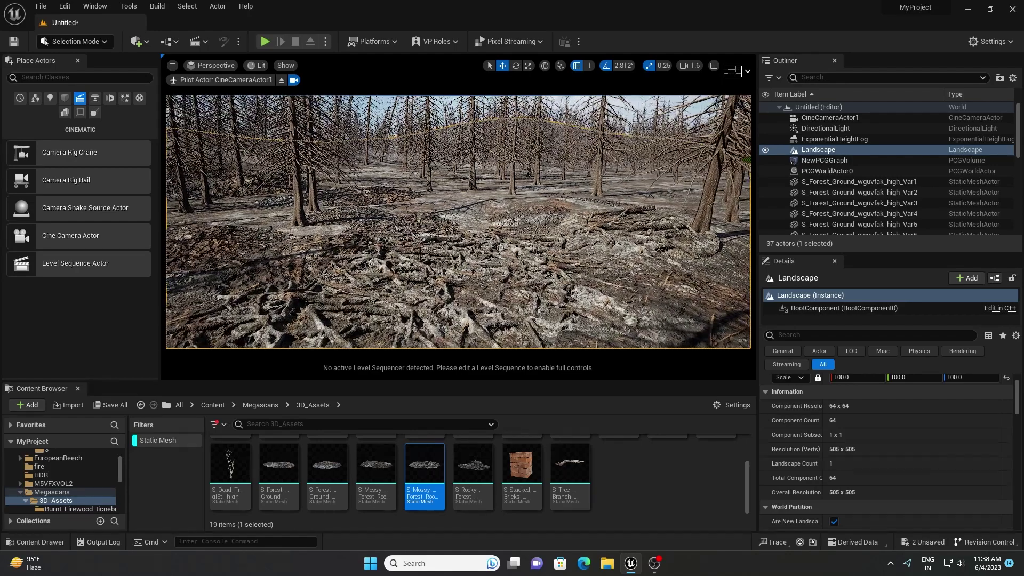
{"action": "scroll", "coordinate": [425, 464], "scroll_direction": "up", "scroll_amount": 2}
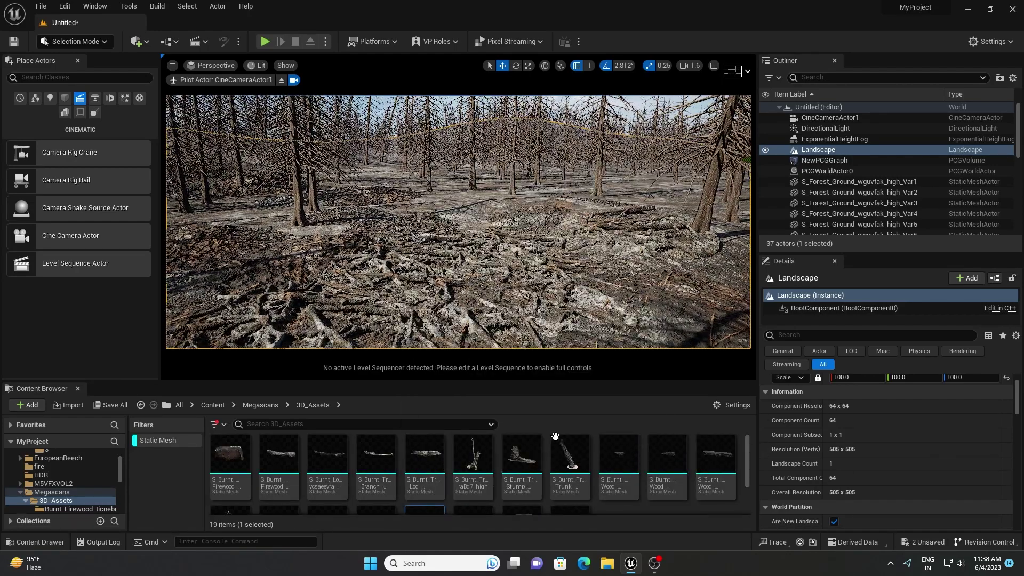
{"action": "left_click_drag", "start_coordinate": [570, 456], "coordinate": [317, 273]}
{"action": "left_click_drag", "start_coordinate": [525, 466], "coordinate": [501, 241]}
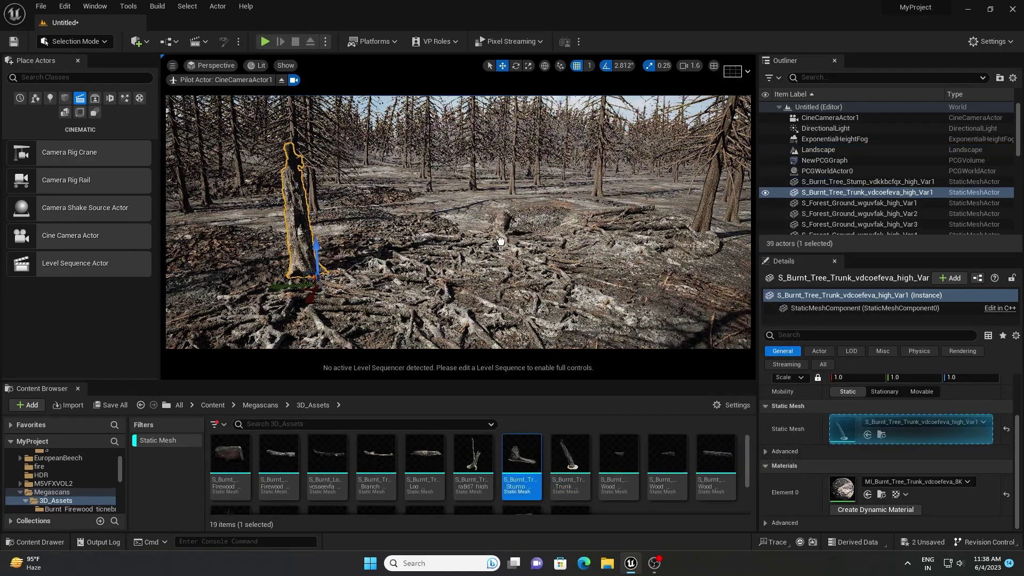
{"action": "left_click_drag", "start_coordinate": [481, 275], "coordinate": [481, 262]}
{"action": "key", "text": "e"}
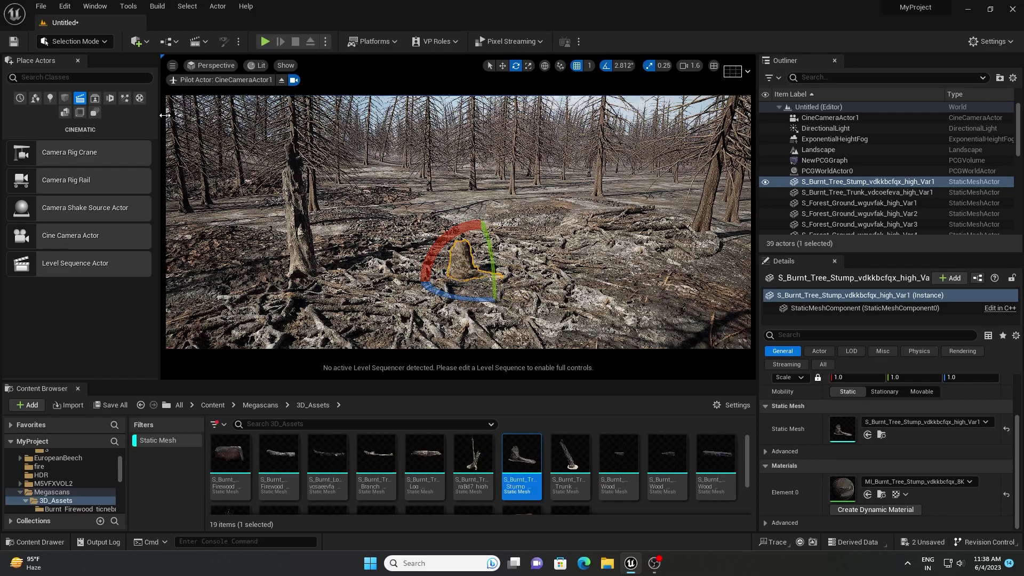
Step: Add three burnt firewood pieces in the foreground, scaled to 6.75, 7.5775 and 12.53
{"action": "left_click_drag", "start_coordinate": [276, 462], "coordinate": [415, 259]}
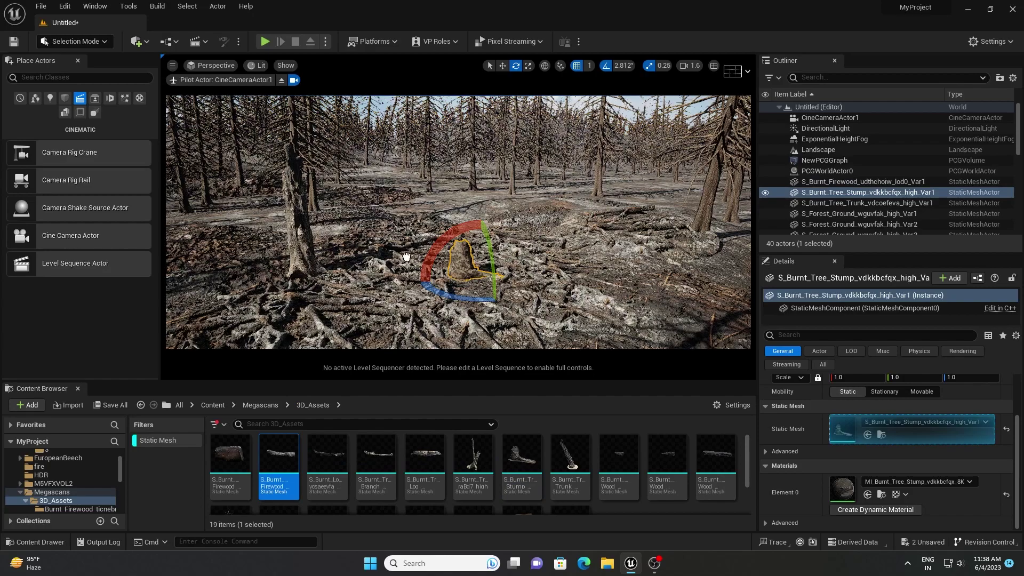
{"action": "left_click_drag", "start_coordinate": [331, 233], "coordinate": [330, 233]}
{"action": "left_click_drag", "start_coordinate": [850, 377], "coordinate": [888, 377]}
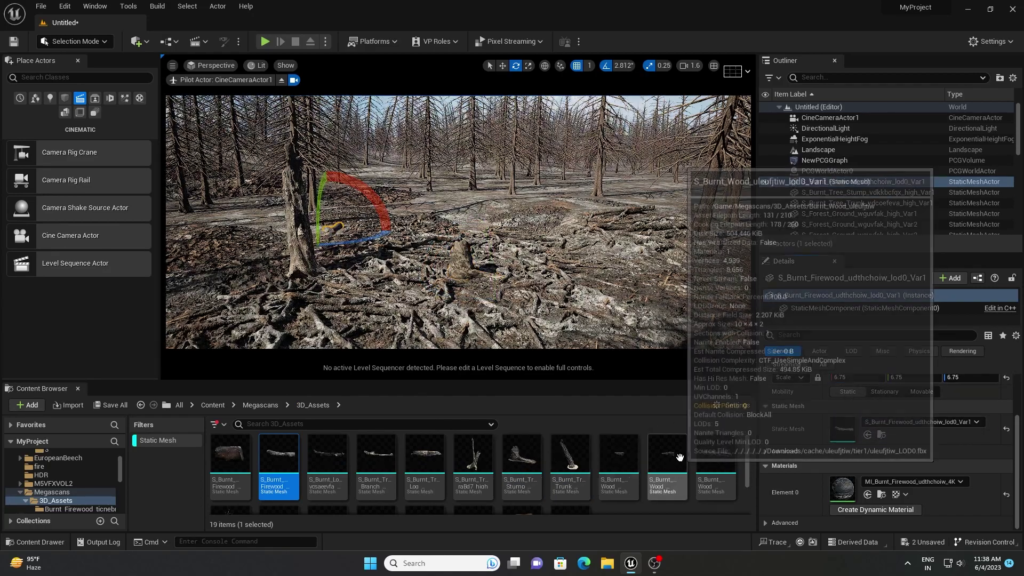
{"action": "left_click_drag", "start_coordinate": [283, 461], "coordinate": [424, 289]}
{"action": "left_click_drag", "start_coordinate": [850, 378], "coordinate": [886, 378]}
{"action": "key", "text": "r"}
{"action": "key", "text": "w"}
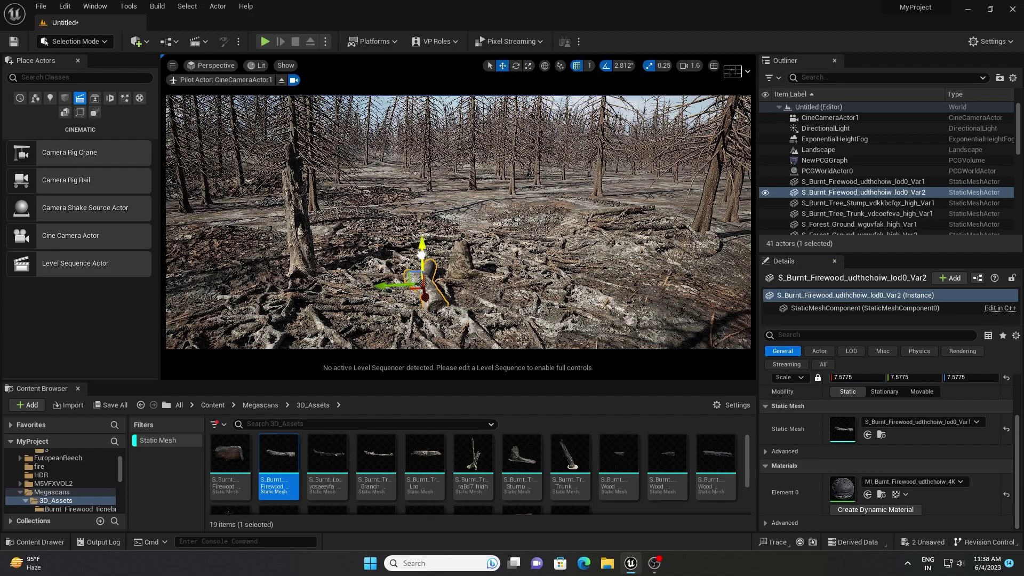
{"action": "left_click_drag", "start_coordinate": [279, 459], "coordinate": [622, 288]}
{"action": "left_click_drag", "start_coordinate": [511, 290], "coordinate": [511, 293]}
{"action": "key", "text": "e"}
{"action": "left_click_drag", "start_coordinate": [840, 377], "coordinate": [859, 377]}
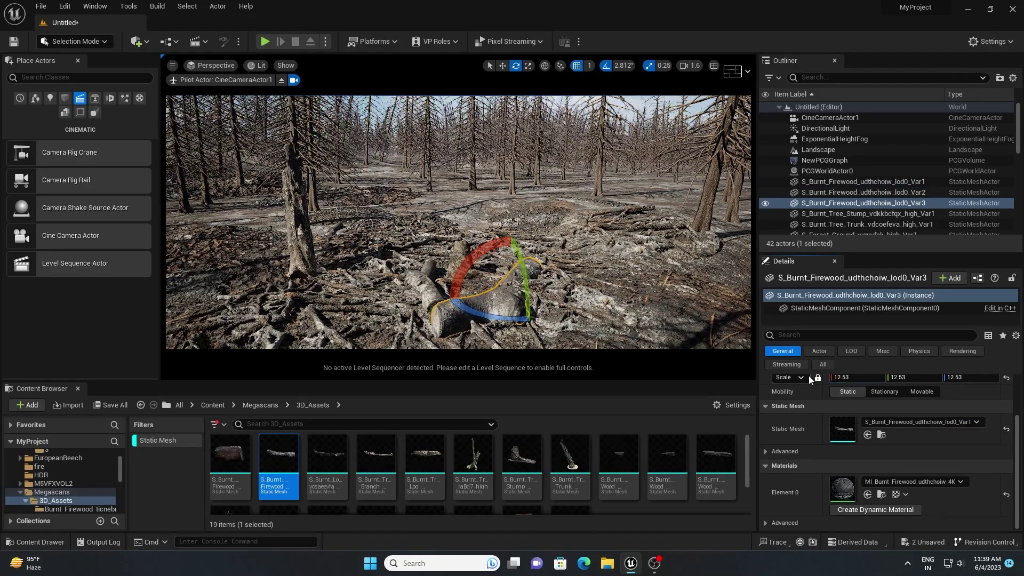
Step: Add burnt logs, scaling one to 5.2675 and rotating it horizontally with its right end tilted up
{"action": "left_click_drag", "start_coordinate": [570, 463], "coordinate": [581, 290]}
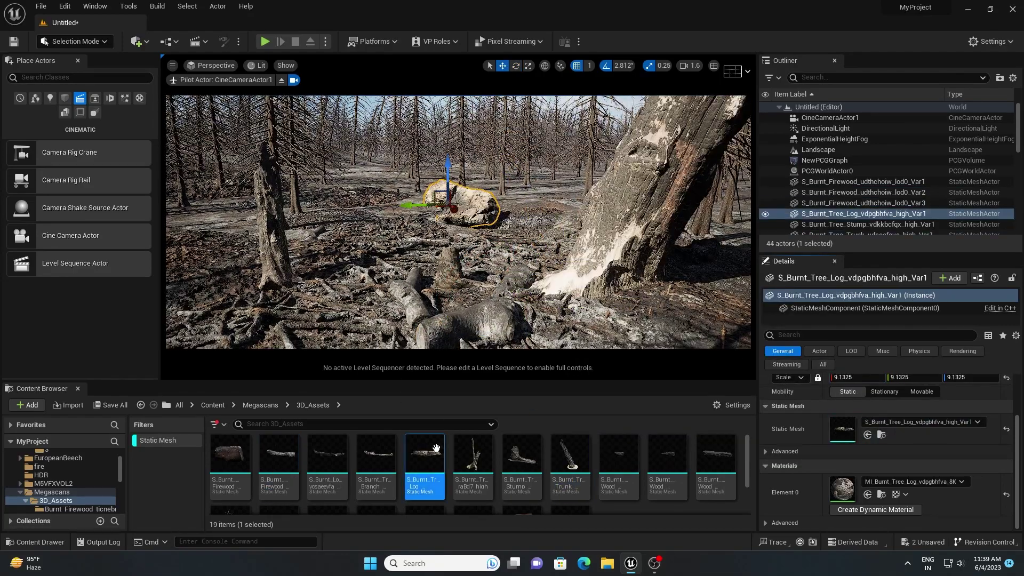
{"action": "left_click_drag", "start_coordinate": [327, 456], "coordinate": [453, 215]}
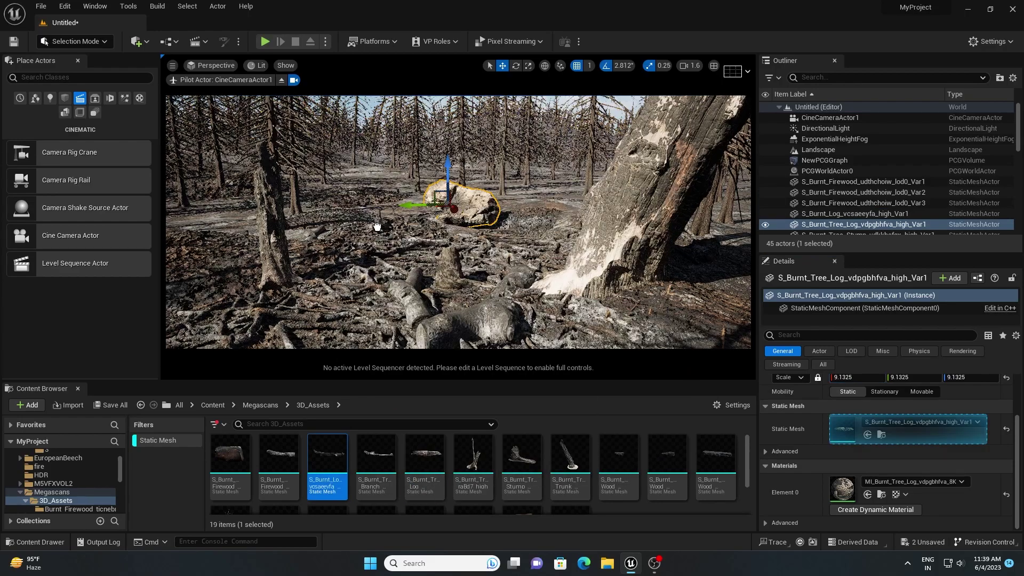
{"action": "left_click_drag", "start_coordinate": [377, 226], "coordinate": [377, 228]}
{"action": "left_click_drag", "start_coordinate": [845, 377], "coordinate": [885, 377]}
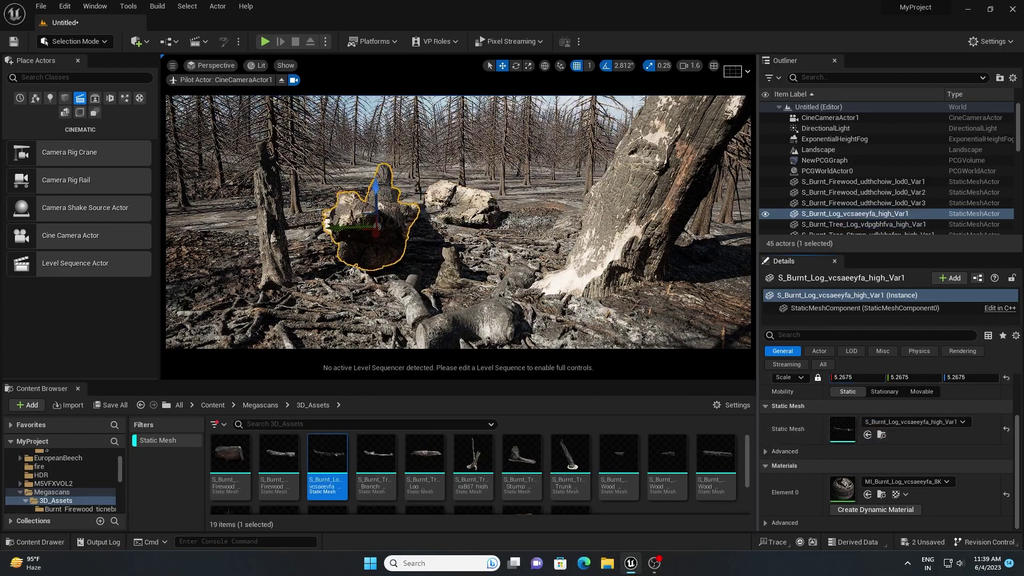
{"action": "left_click_drag", "start_coordinate": [385, 237], "coordinate": [425, 238]}
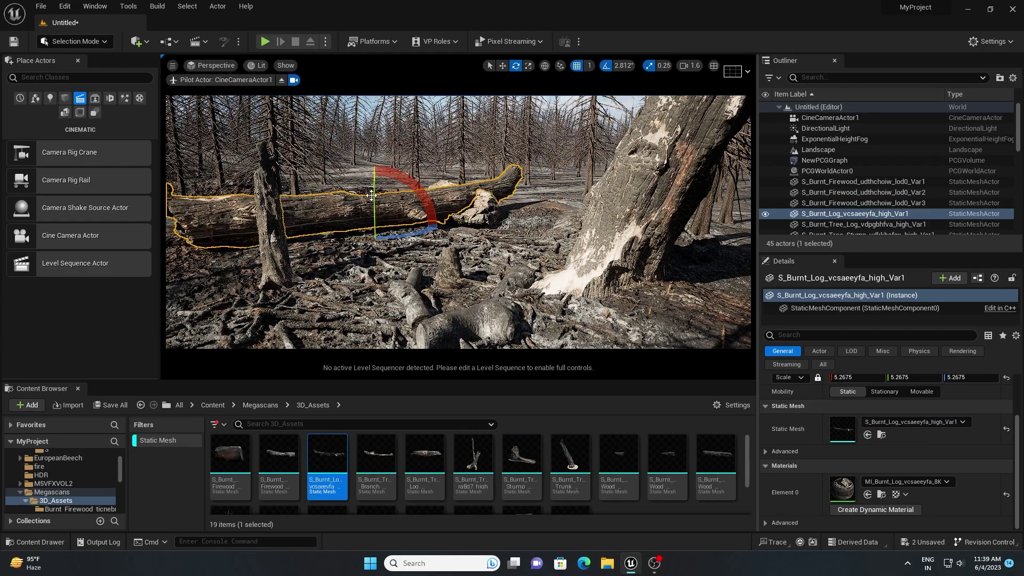
{"action": "left_click_drag", "start_coordinate": [406, 183], "coordinate": [445, 196]}
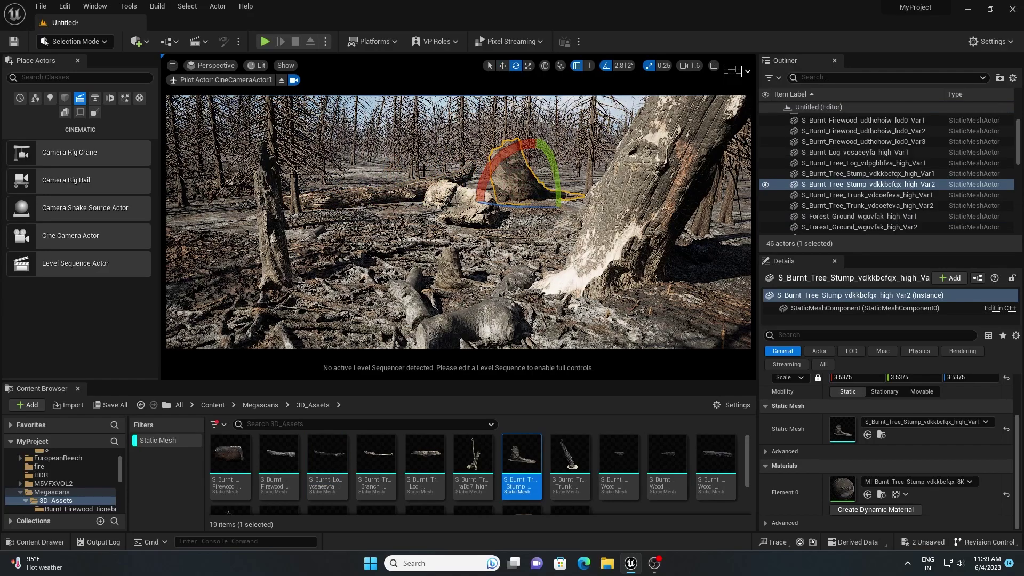
Step: Reframe the camera view over the debris, moving forward past the burnt trunk
{"action": "right_click_drag", "start_coordinate": [423, 169], "coordinate": [407, 151]}
{"action": "left_click", "coordinate": [395, 108]}
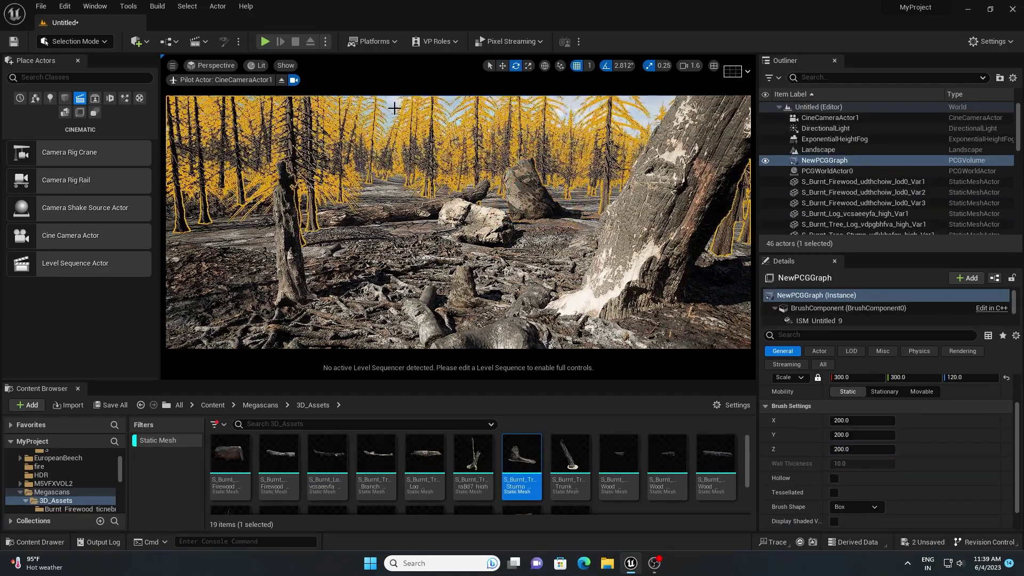
{"action": "left_click", "coordinate": [392, 107]}
{"action": "right_click_drag", "start_coordinate": [392, 107], "coordinate": [440, 159]}
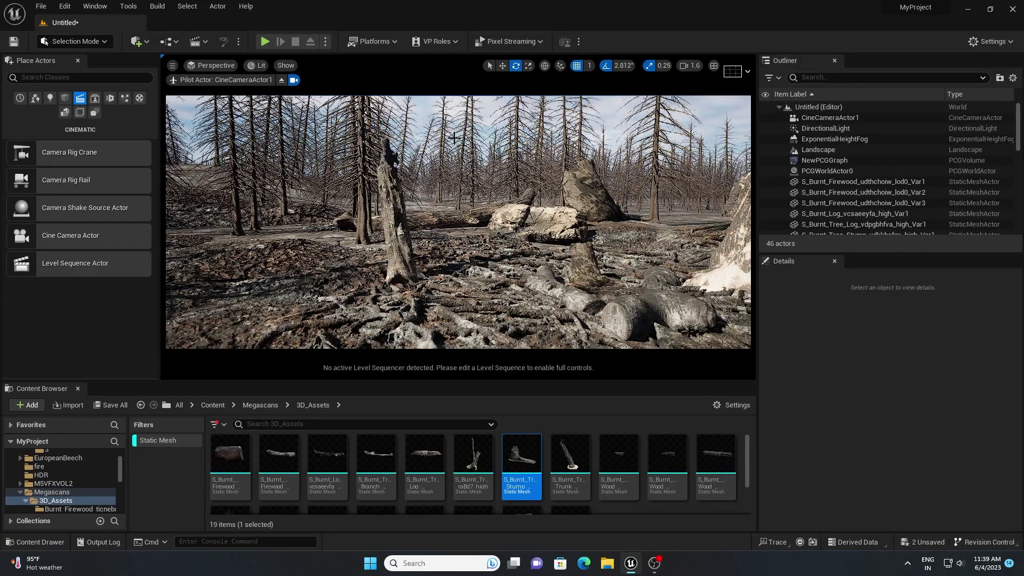
{"action": "mouse_move", "coordinate": [503, 264]}
{"action": "right_mouse_down"}
{"action": "mouse_move", "coordinate": [504, 299]}
{"action": "mouse_move", "coordinate": [496, 277]}
{"action": "right_mouse_up"}
{"action": "right_click_drag", "start_coordinate": [399, 112], "coordinate": [399, 112]}
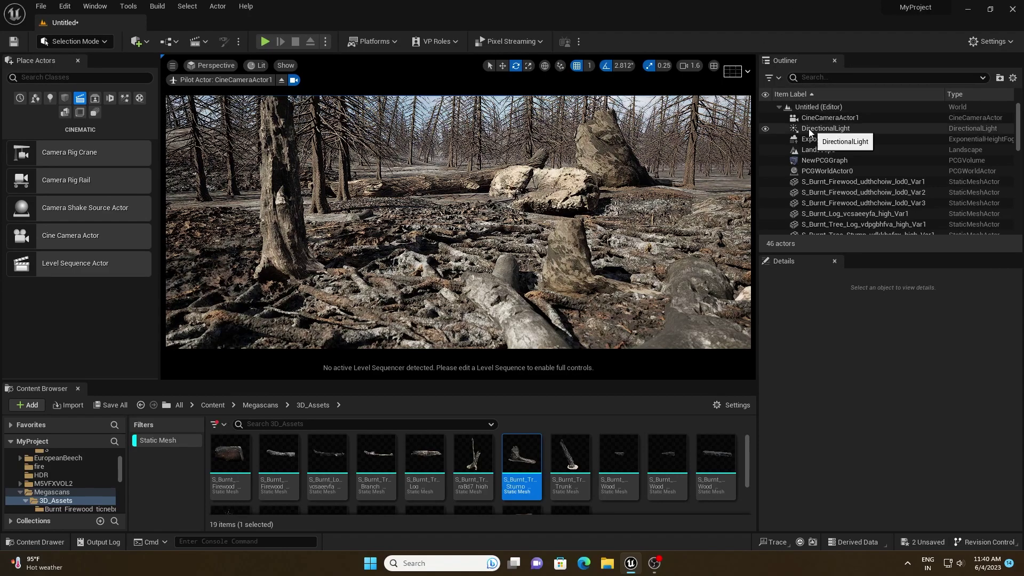
Step: Hide the DirectionalLight and add an HDRI Backdrop with Size 5000
{"action": "left_click", "coordinate": [766, 128]}
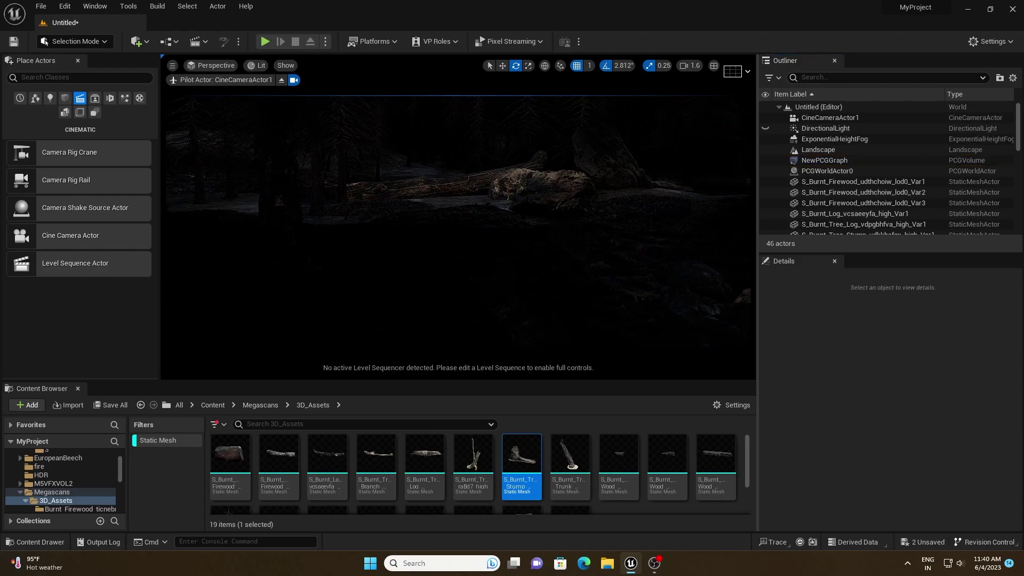
{"action": "left_click", "coordinate": [51, 98]}
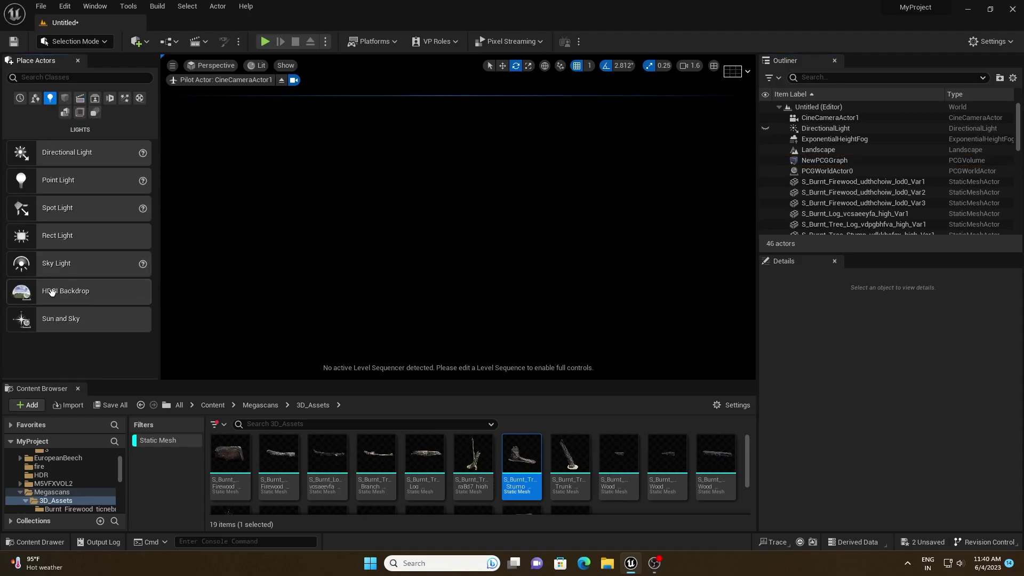
{"action": "left_click_drag", "start_coordinate": [63, 292], "coordinate": [455, 279]}
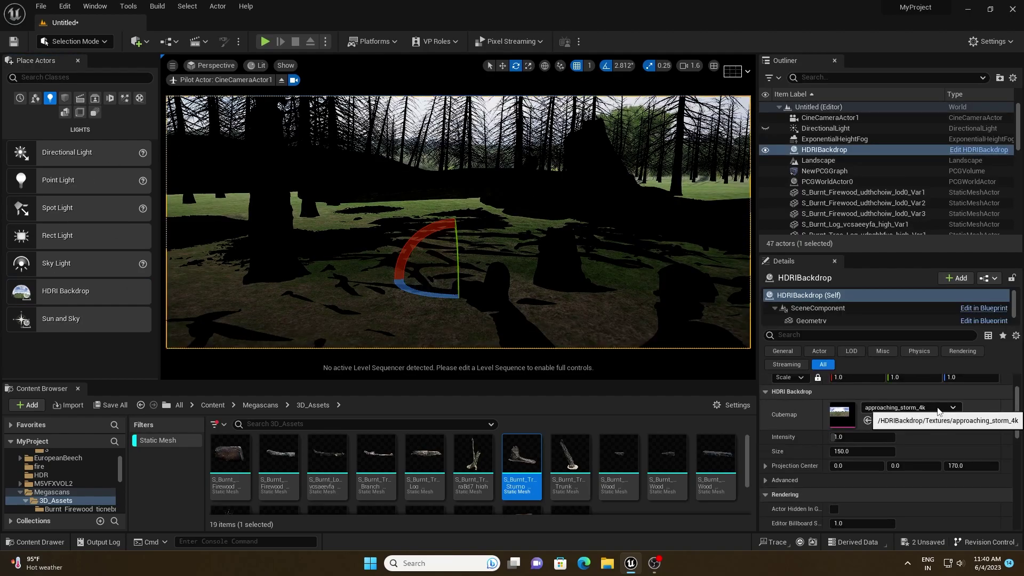
{"action": "left_click", "coordinate": [853, 451]}
{"action": "type", "text": "5"}
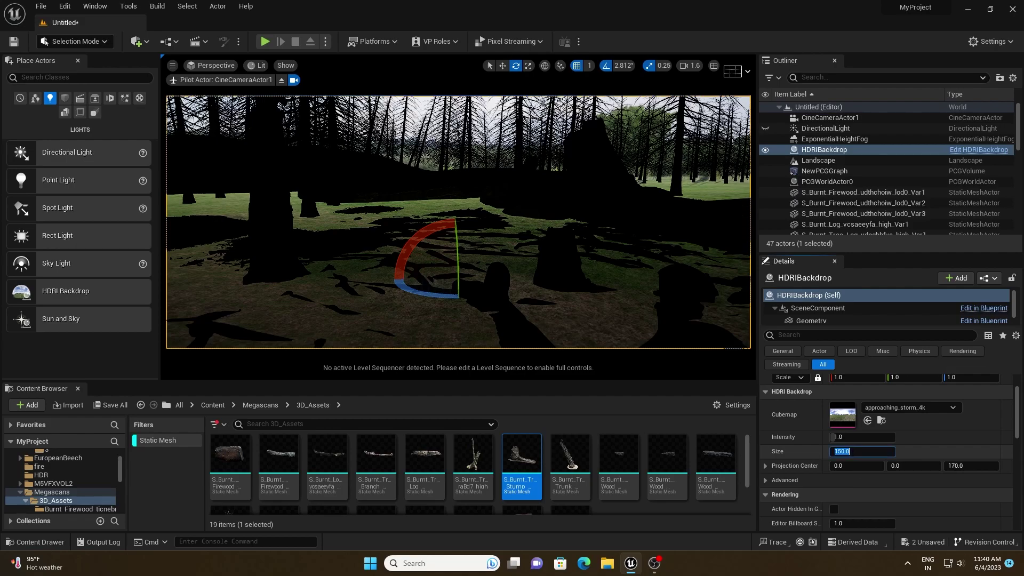
{"action": "type", "text": "000"}
{"action": "key", "text": "Return"}
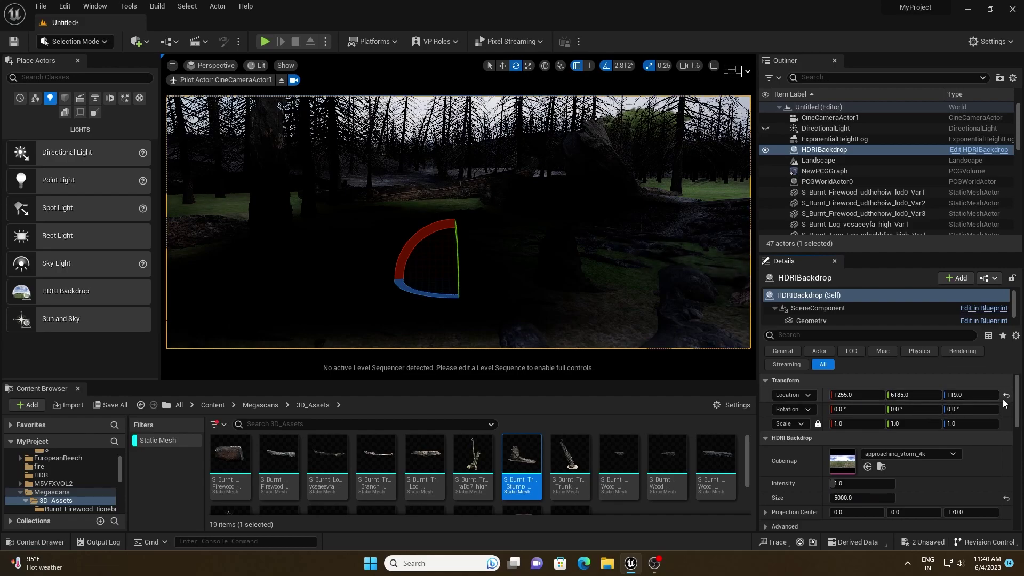
Step: Reset the backdrop's Location to the origin and assign it the daylight cubemap
{"action": "left_click", "coordinate": [1006, 396]}
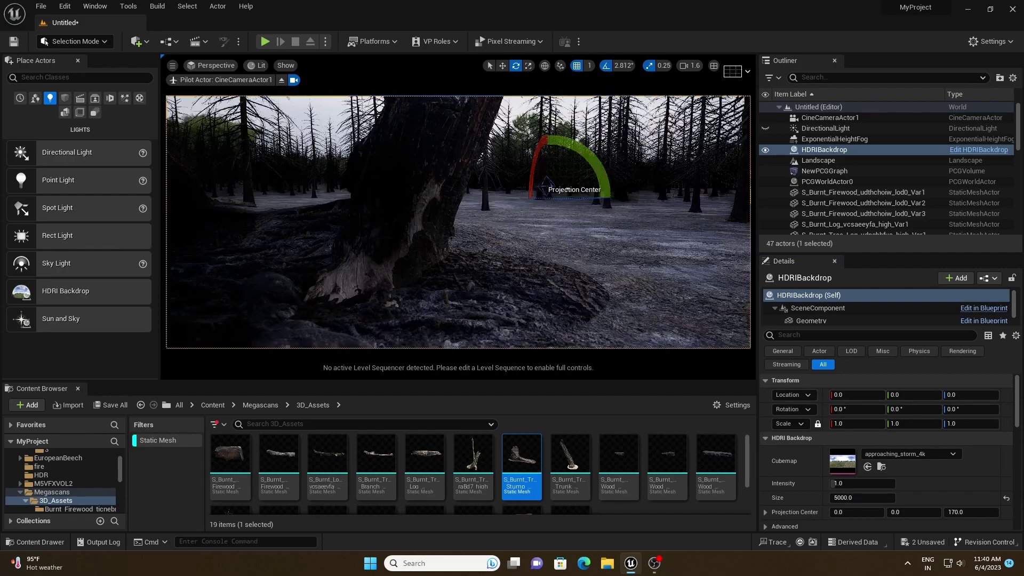
{"action": "key", "text": "r"}
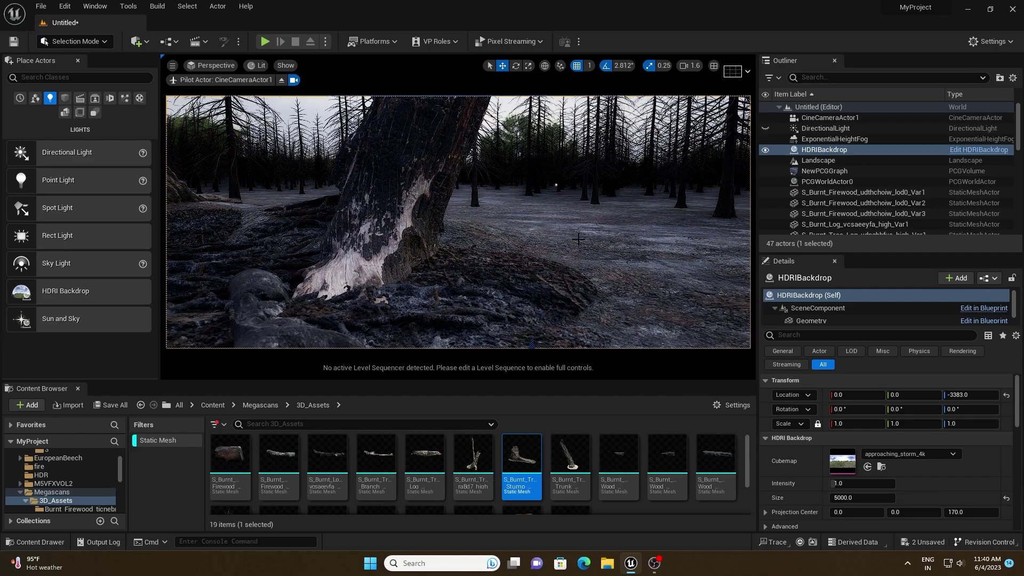
{"action": "left_click", "coordinate": [911, 454]}
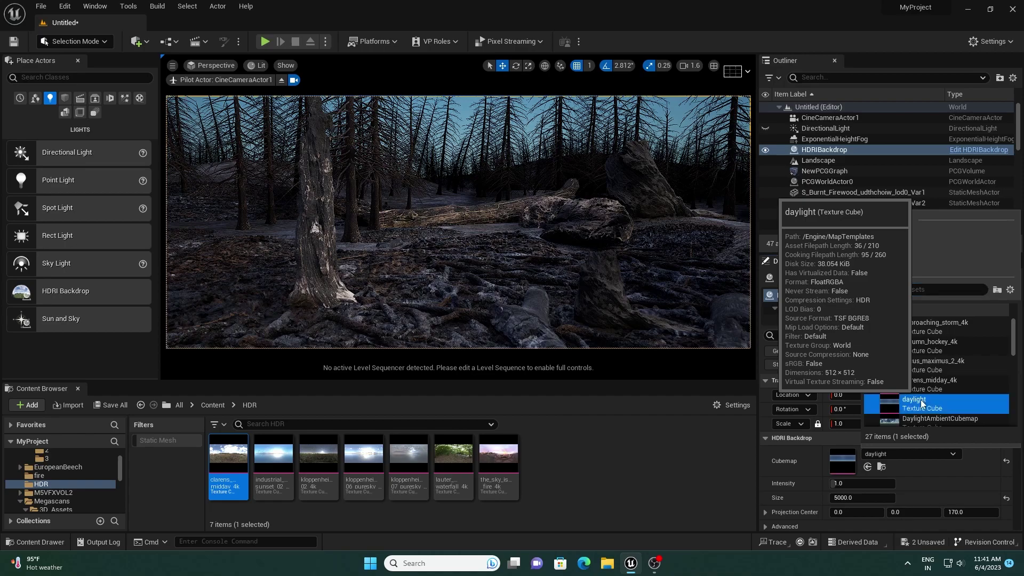
{"action": "mouse_move", "coordinate": [550, 266]}
{"action": "right_mouse_down"}
{"action": "mouse_move", "coordinate": [594, 235]}
{"action": "mouse_move", "coordinate": [559, 270]}
{"action": "right_mouse_up"}
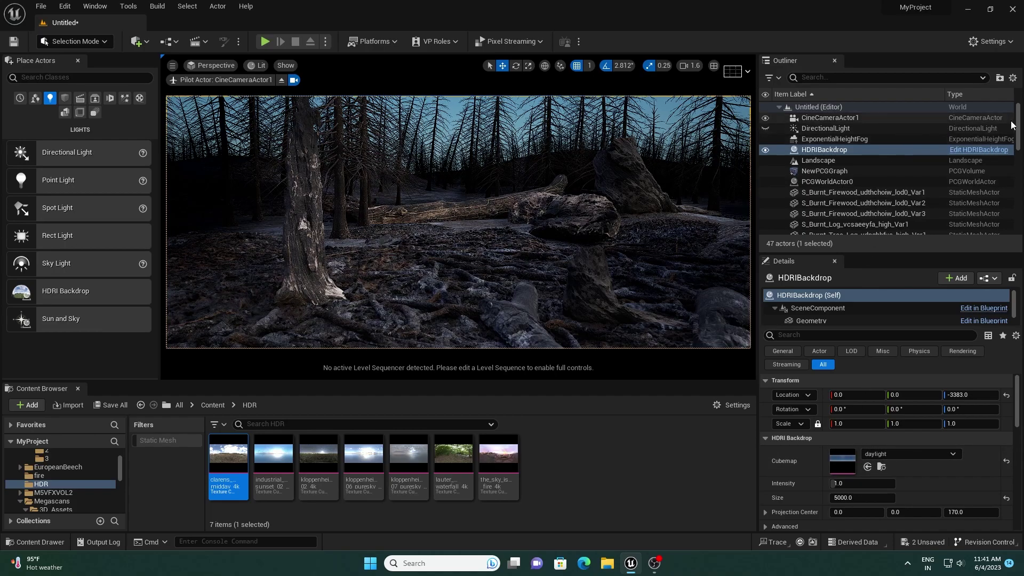
{"action": "left_click_drag", "start_coordinate": [1017, 134], "coordinate": [1017, 204]}
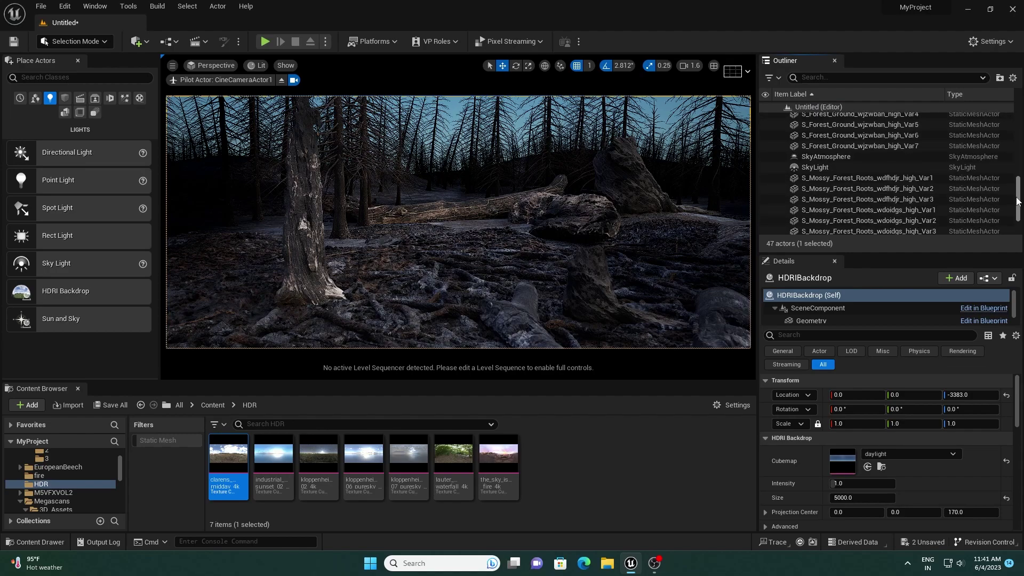
Step: Switch the SkyLight to SLS Specified Cubemap using the daylight cubemap, with real-time capture off
{"action": "left_click", "coordinate": [837, 167]}
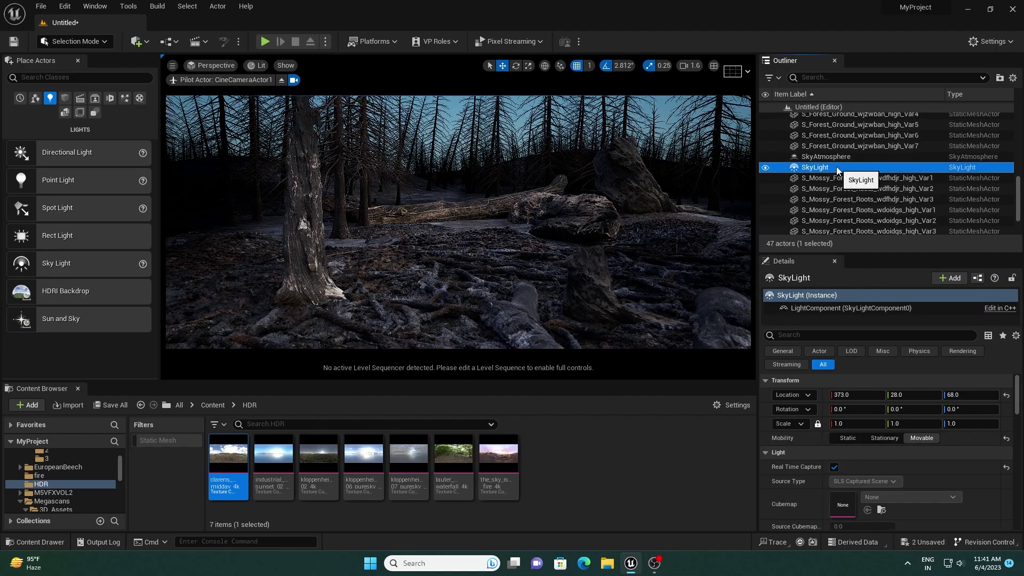
{"action": "left_click", "coordinate": [833, 468]}
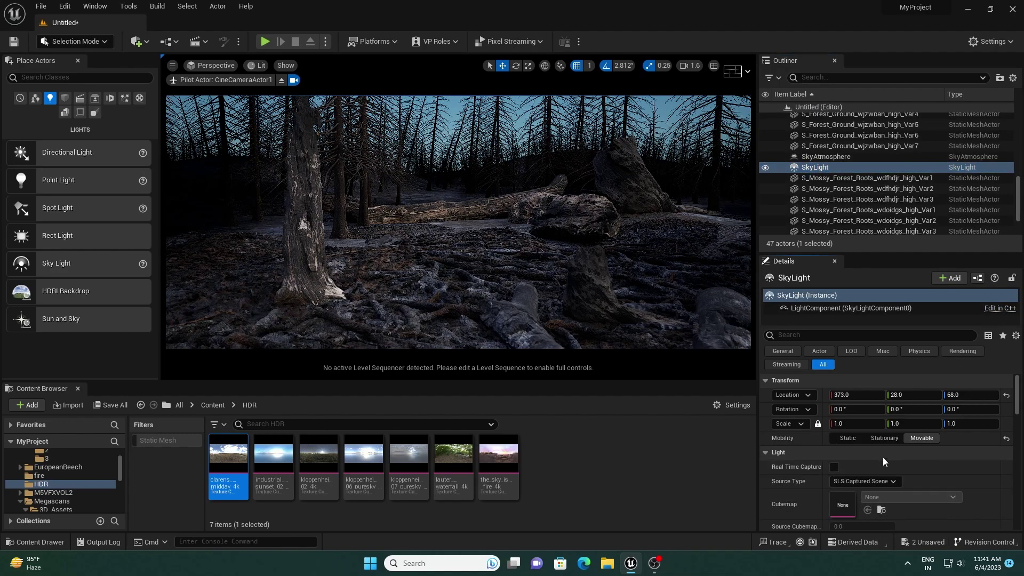
{"action": "scroll", "coordinate": [882, 458], "scroll_direction": "down", "scroll_amount": 1}
{"action": "left_click", "coordinate": [874, 447]}
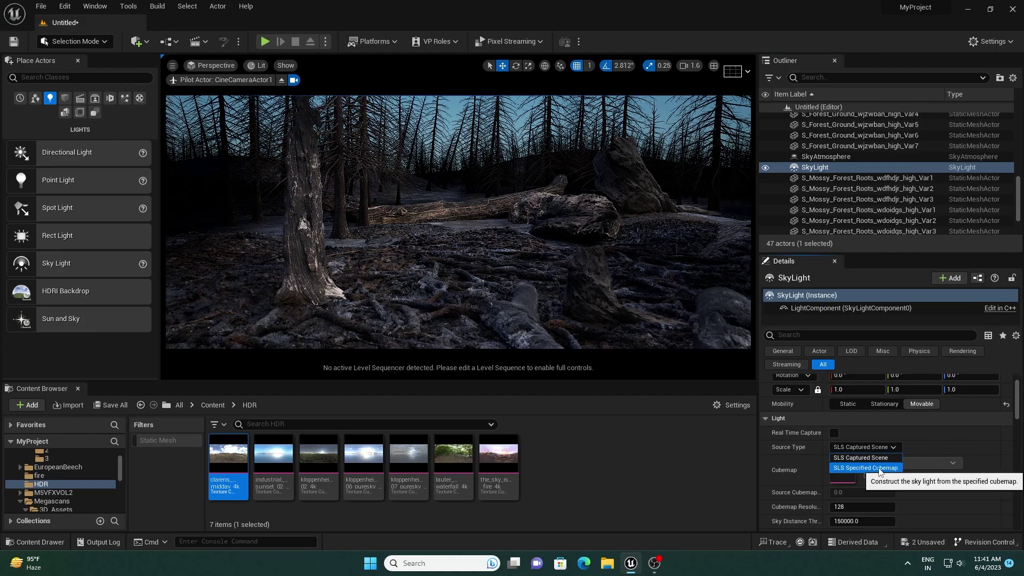
{"action": "left_click", "coordinate": [879, 469]}
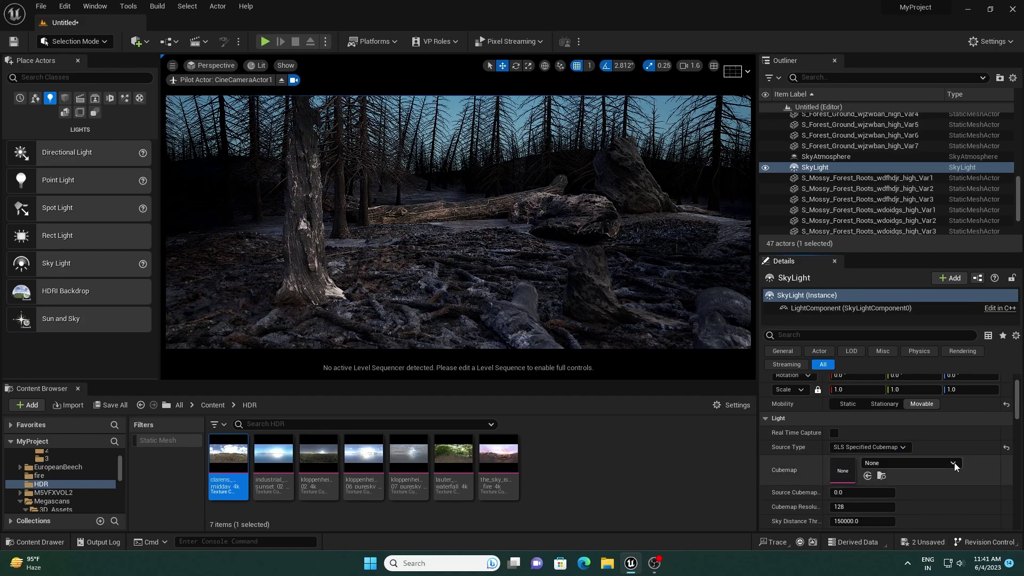
{"action": "left_click", "coordinate": [933, 463]}
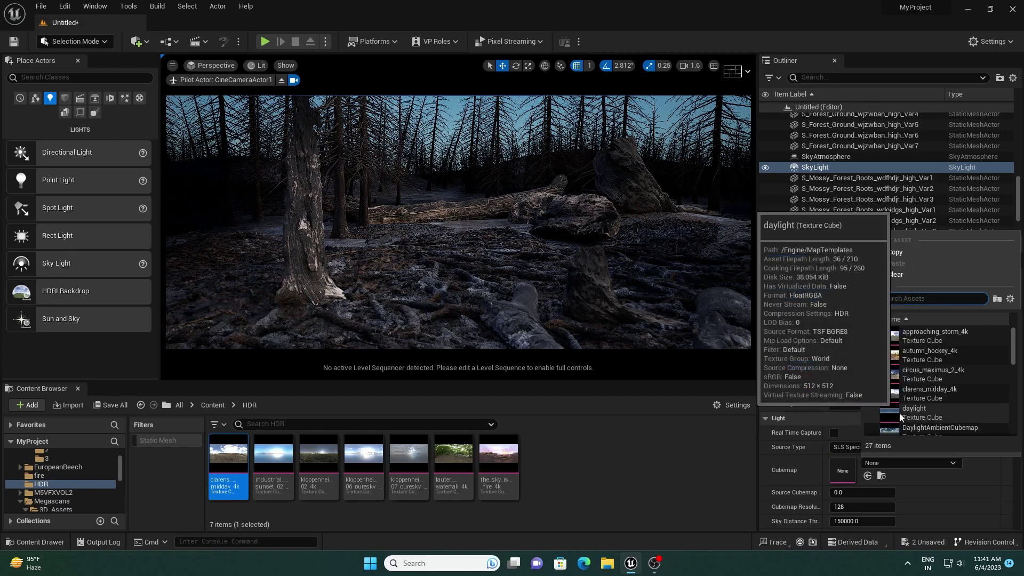
{"action": "left_click", "coordinate": [933, 412]}
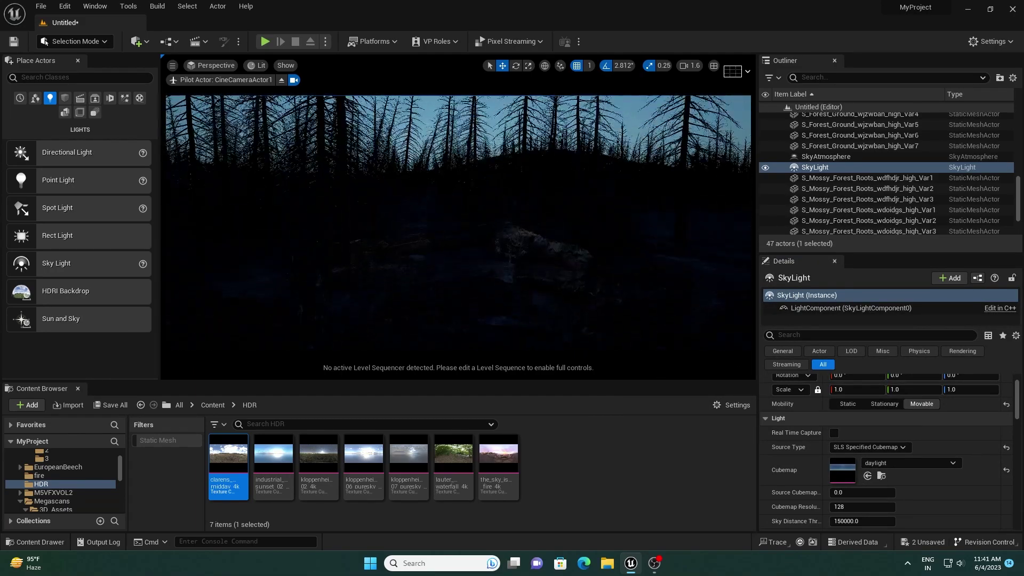
{"action": "right_click_drag", "start_coordinate": [459, 235], "coordinate": [476, 248]}
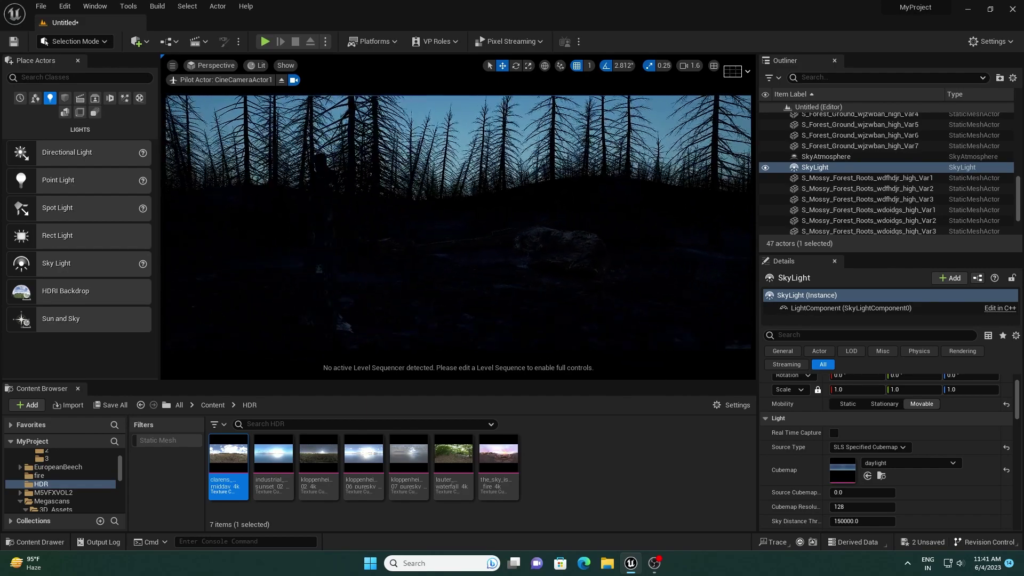
Step: Raise the sky light Intensity Scale to 5.0
{"action": "scroll", "coordinate": [946, 497], "scroll_direction": "down", "scroll_amount": 2}
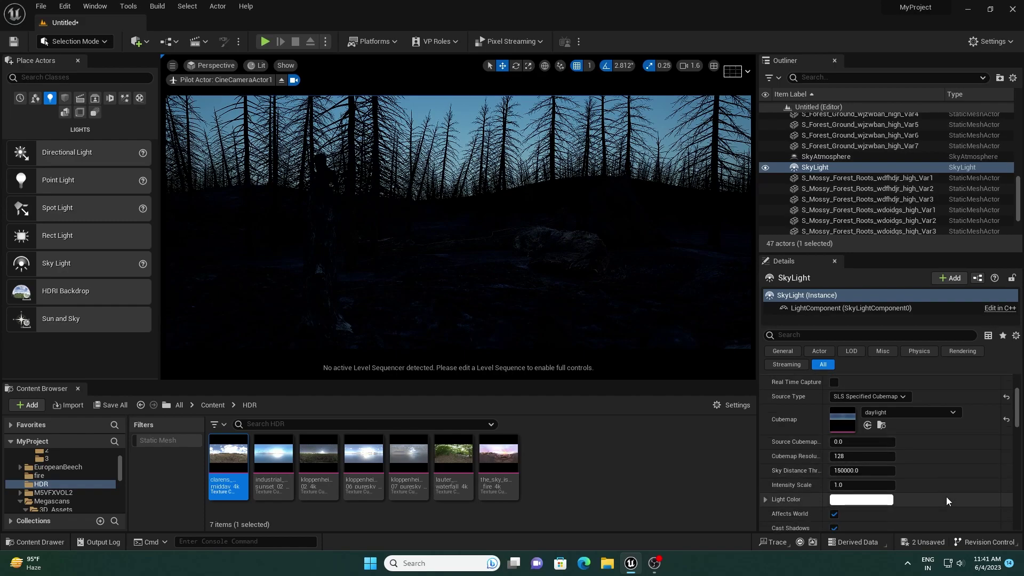
{"action": "left_click", "coordinate": [853, 485]}
{"action": "type", "text": "5"}
{"action": "key", "text": "Return"}
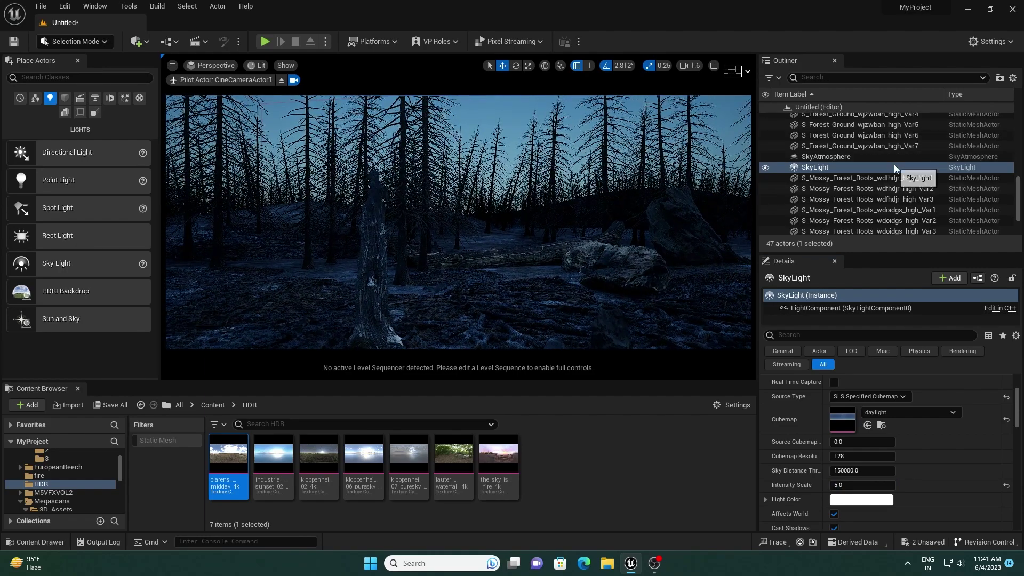
{"action": "left_click_drag", "start_coordinate": [1020, 182], "coordinate": [1020, 102]}
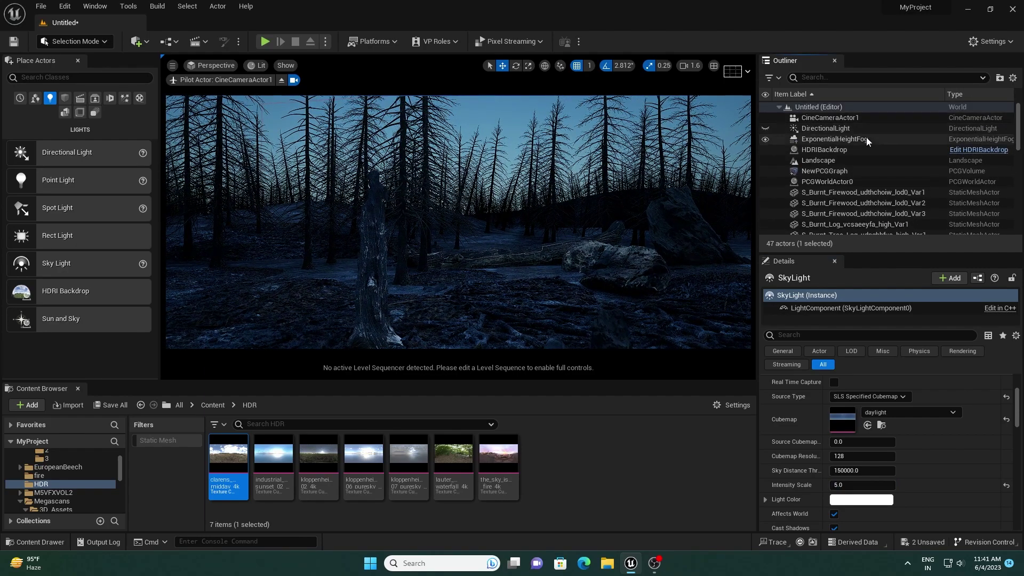
Step: Set the ExponentialHeightFog density to 0.2 and its inscattering colour to dark grey
{"action": "left_click", "coordinate": [834, 139]}
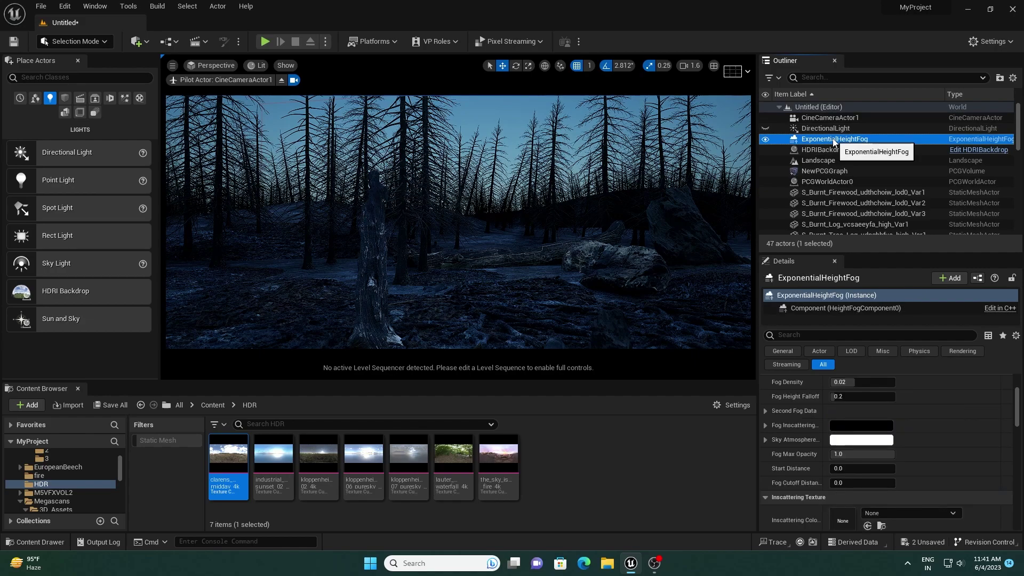
{"action": "left_click", "coordinate": [874, 382]}
{"action": "type", "text": "0.2"}
{"action": "key", "text": "Return"}
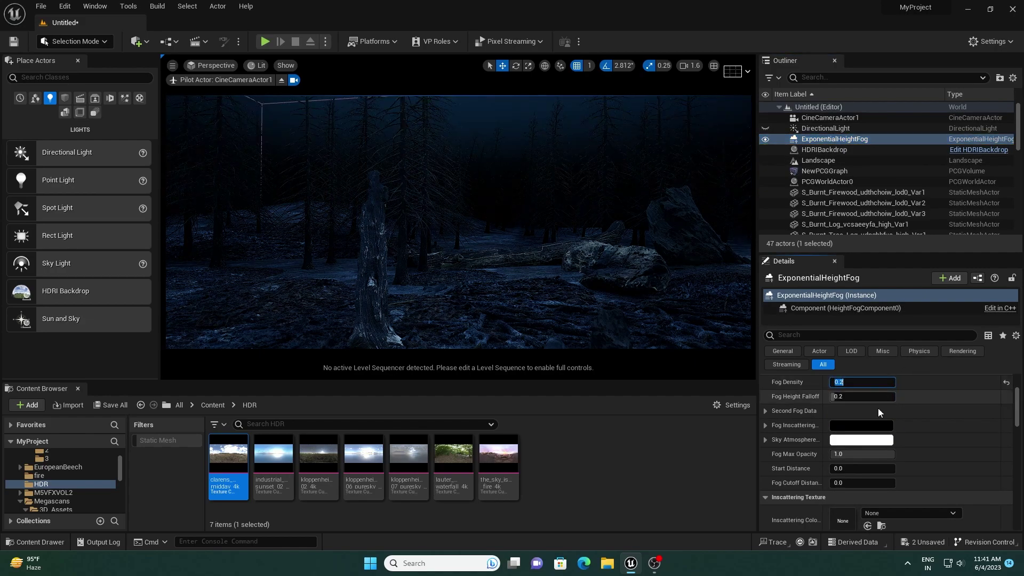
{"action": "left_click", "coordinate": [862, 425]}
{"action": "left_click_drag", "start_coordinate": [782, 357], "coordinate": [781, 397]}
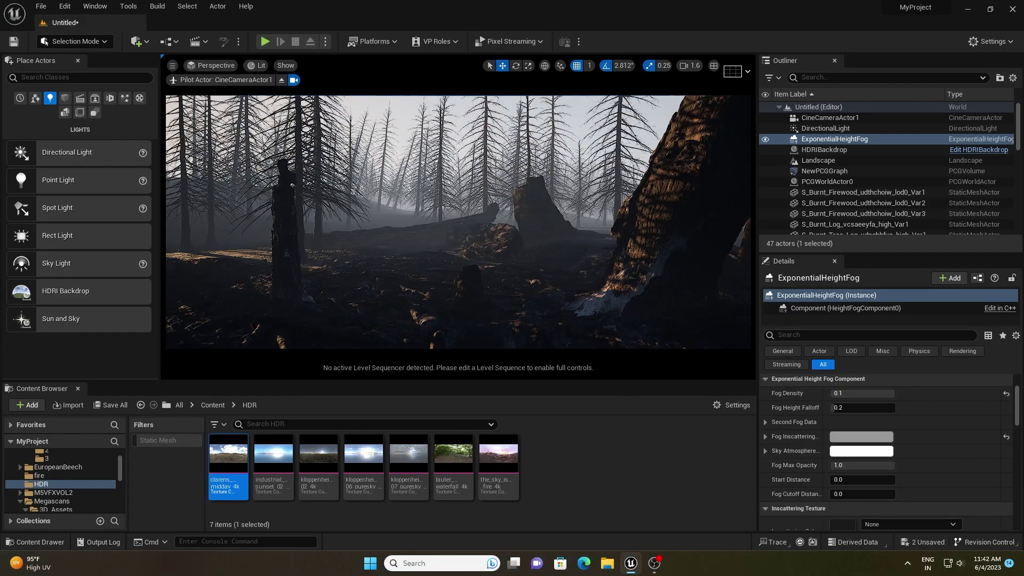
Step: Enable Volumetric Fog and re-aim the sun with Ctrl+L to backlight the forest
{"action": "right_click_drag", "start_coordinate": [541, 242], "coordinate": [496, 253]}
{"action": "key", "text": "ctrl+l"}
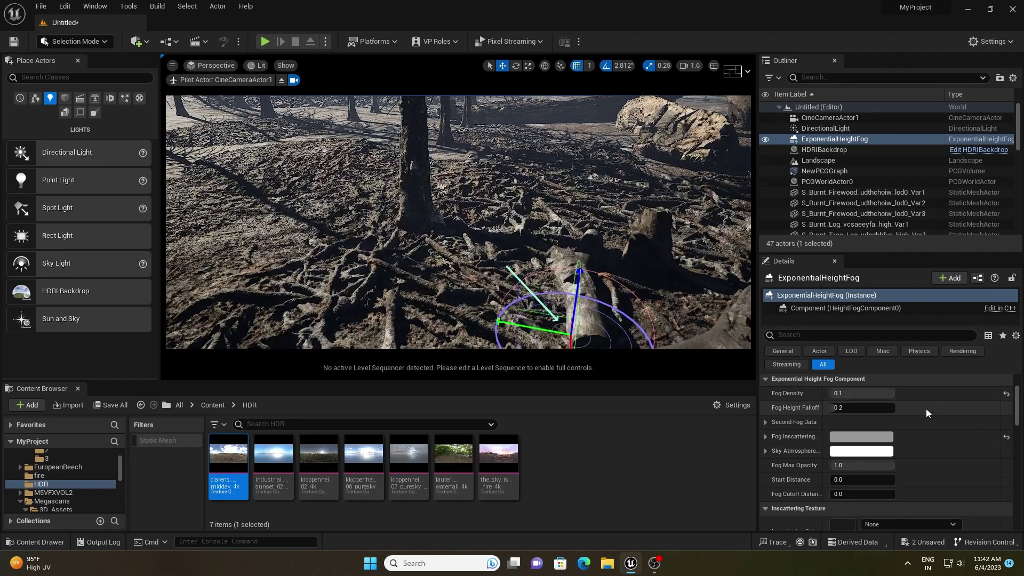
{"action": "scroll", "coordinate": [982, 435], "scroll_direction": "down", "scroll_amount": 8}
{"action": "scroll", "coordinate": [961, 440], "scroll_direction": "down", "scroll_amount": 4}
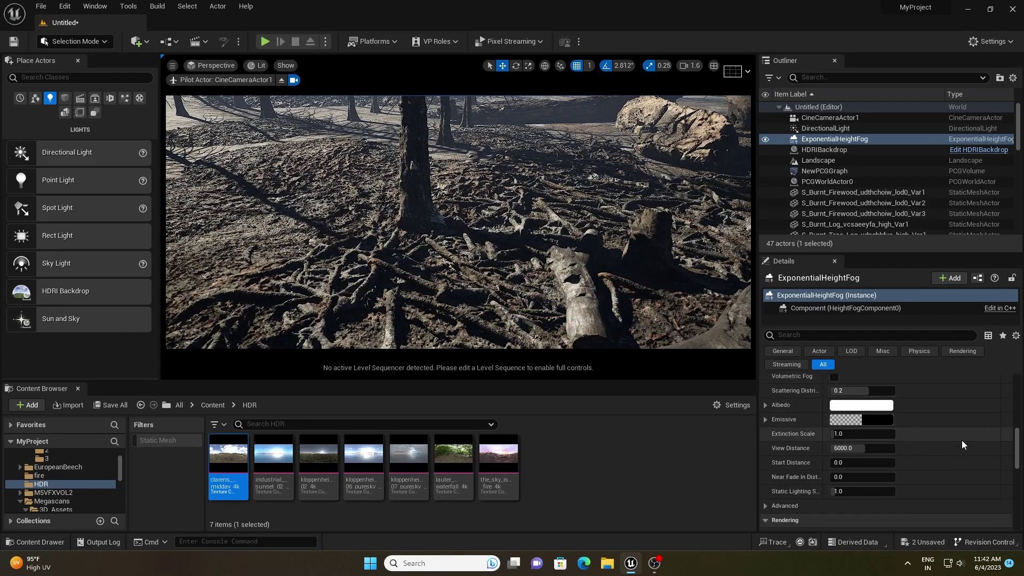
{"action": "left_click", "coordinate": [834, 376]}
{"action": "right_click_drag", "start_coordinate": [549, 238], "coordinate": [556, 197]}
{"action": "key", "text": "ctrl+l"}
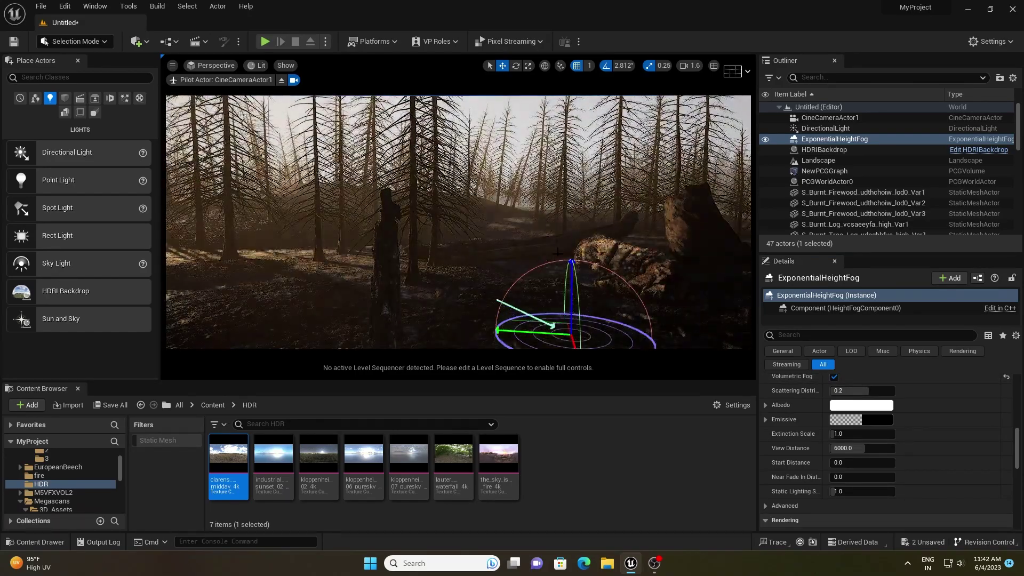
{"action": "key", "text": "ctrl+l"}
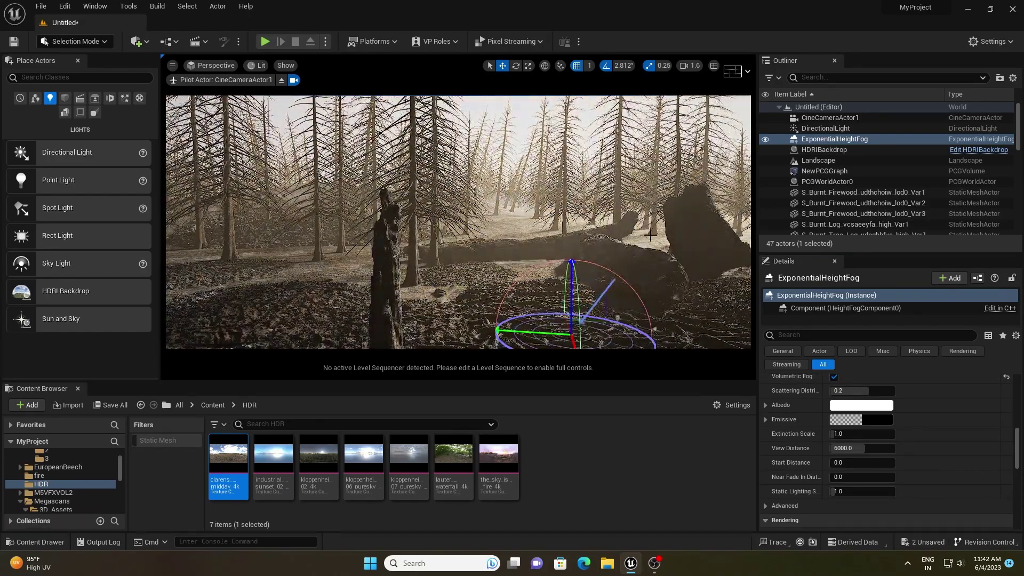
{"action": "key", "text": "ctrl+l"}
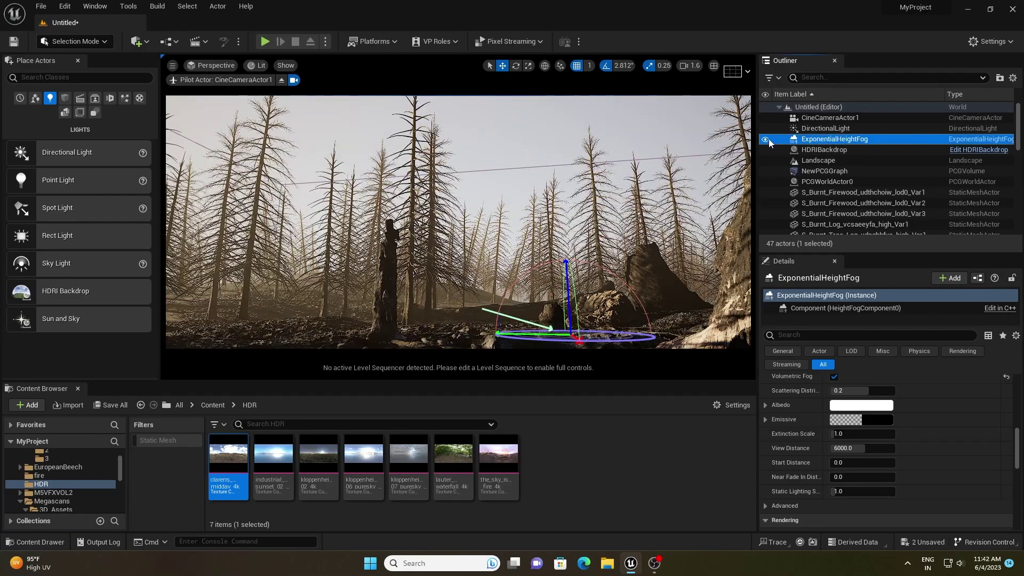
Step: Hide the height fog and fly through the forest while adjusting the sun direction
{"action": "left_click", "coordinate": [767, 139]}
{"action": "right_click_drag", "start_coordinate": [667, 181], "coordinate": [682, 277]}
{"action": "key", "text": "w"}
{"action": "mouse_move", "coordinate": [486, 172]}
{"action": "right_mouse_down"}
{"action": "mouse_move", "coordinate": [478, 179]}
{"action": "mouse_move", "coordinate": [472, 157]}
{"action": "mouse_move", "coordinate": [486, 171]}
{"action": "mouse_move", "coordinate": [478, 168]}
{"action": "right_mouse_up"}
{"action": "key", "text": "d"}
{"action": "key", "text": "ctrl+l"}
{"action": "key", "text": "s"}
{"action": "left_click_drag", "start_coordinate": [168, 384], "coordinate": [160, 320]}
Step: Navigate the Content Browser to StarterContent > Particles
{"action": "left_click", "coordinate": [19, 438]}
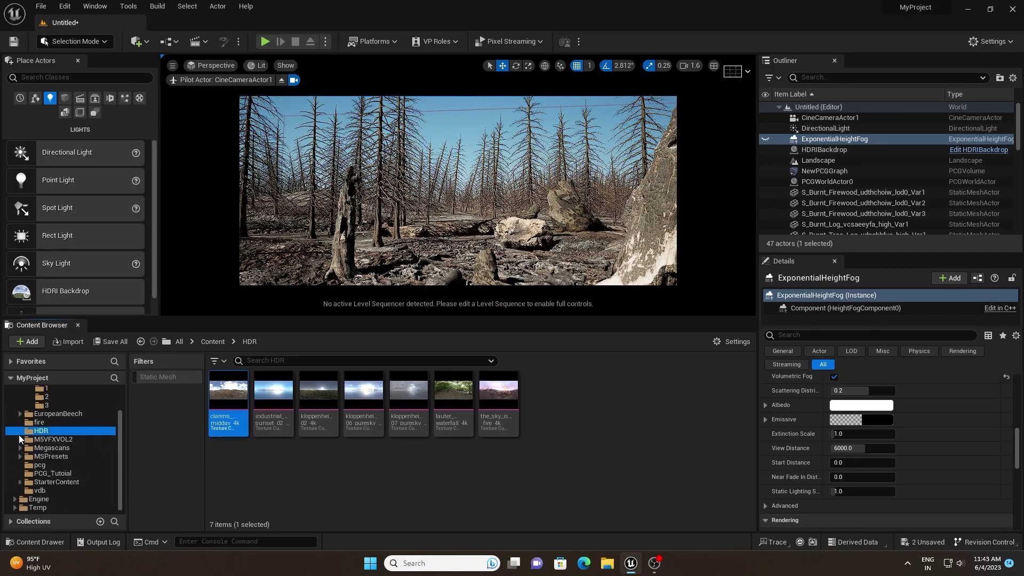
{"action": "scroll", "coordinate": [44, 459], "scroll_direction": "up", "scroll_amount": 2}
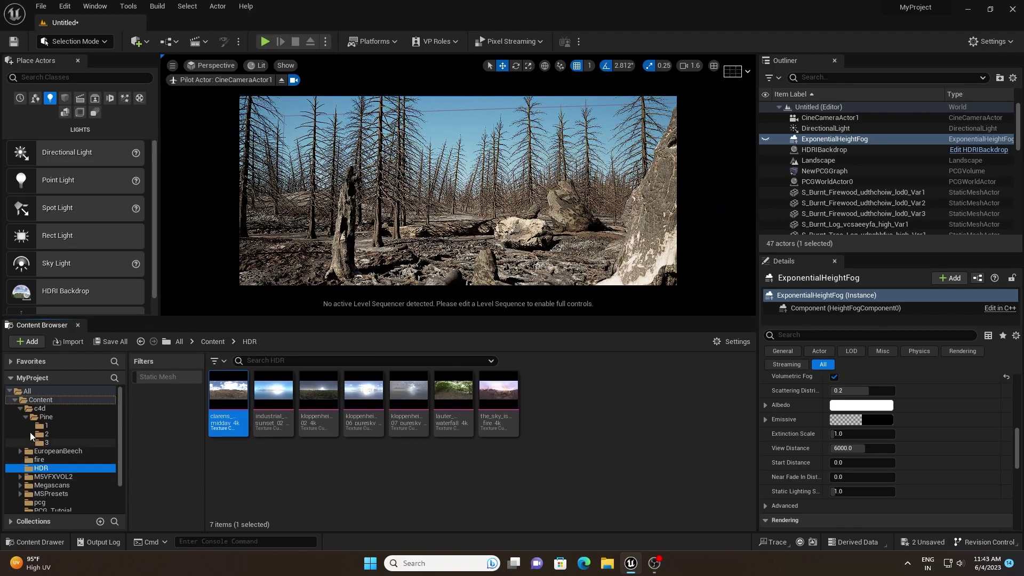
{"action": "left_click", "coordinate": [16, 401]}
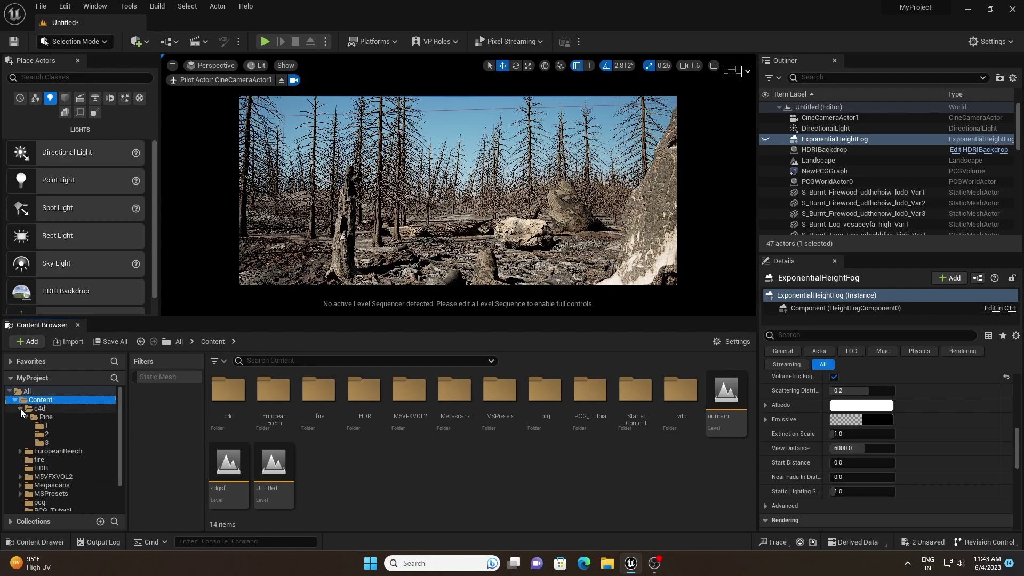
{"action": "left_click", "coordinate": [20, 409]}
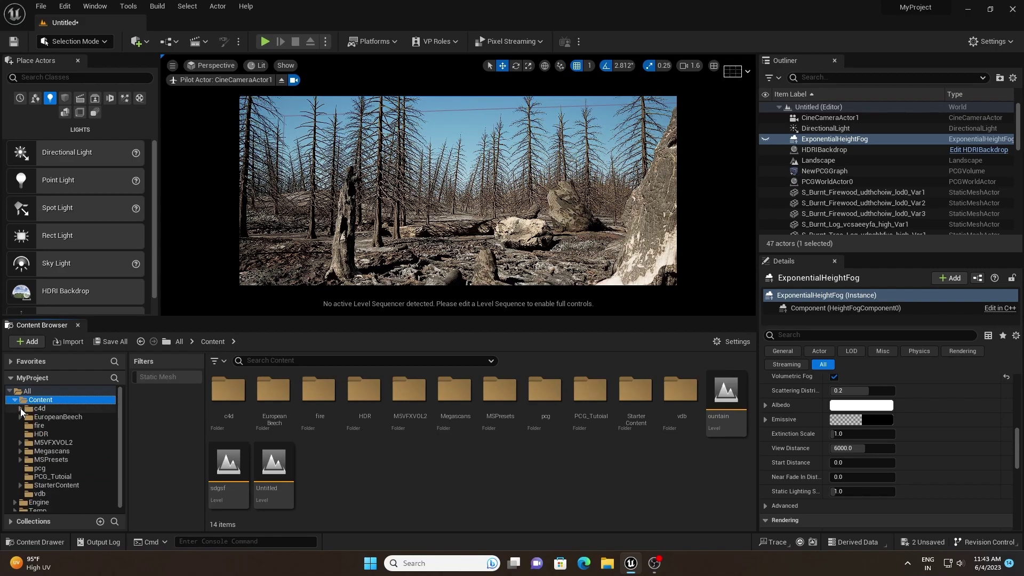
{"action": "left_click", "coordinate": [52, 485]}
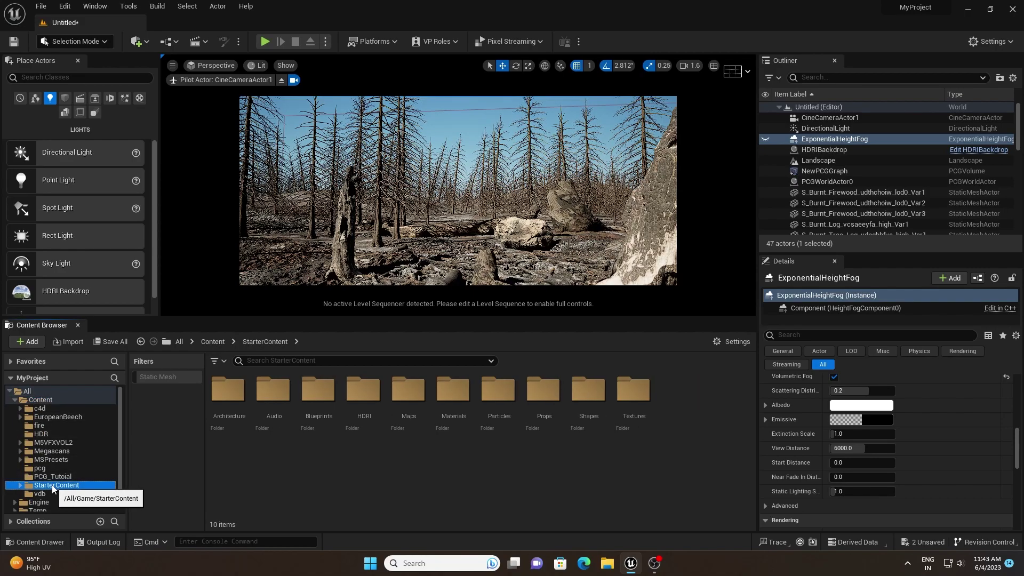
{"action": "double_click", "coordinate": [494, 413]}
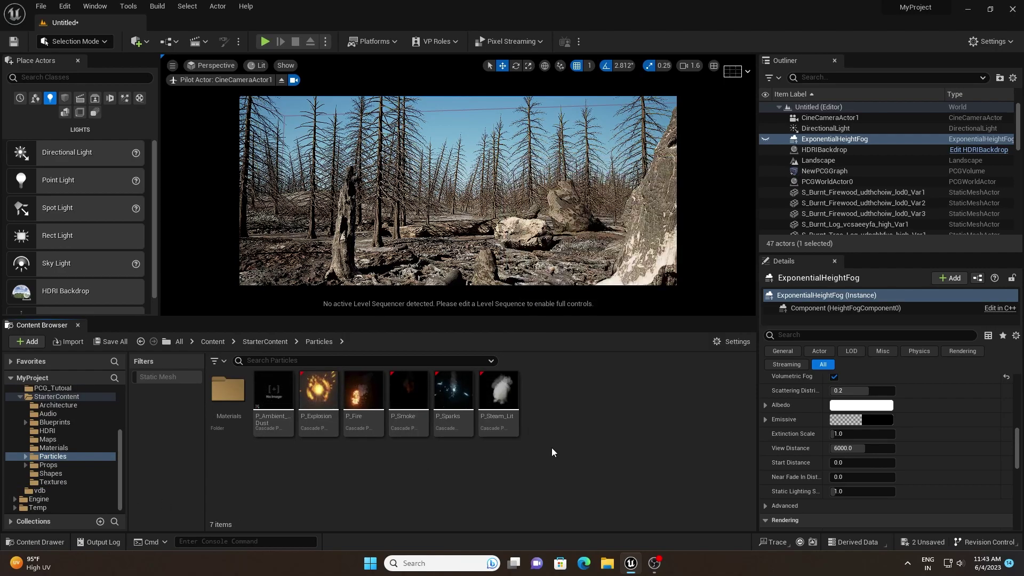
Step: Place three P_Smoke emitters: left foreground, near the rock, and mid-scene
{"action": "left_click", "coordinate": [408, 395]}
{"action": "left_click_drag", "start_coordinate": [408, 395], "coordinate": [301, 267]}
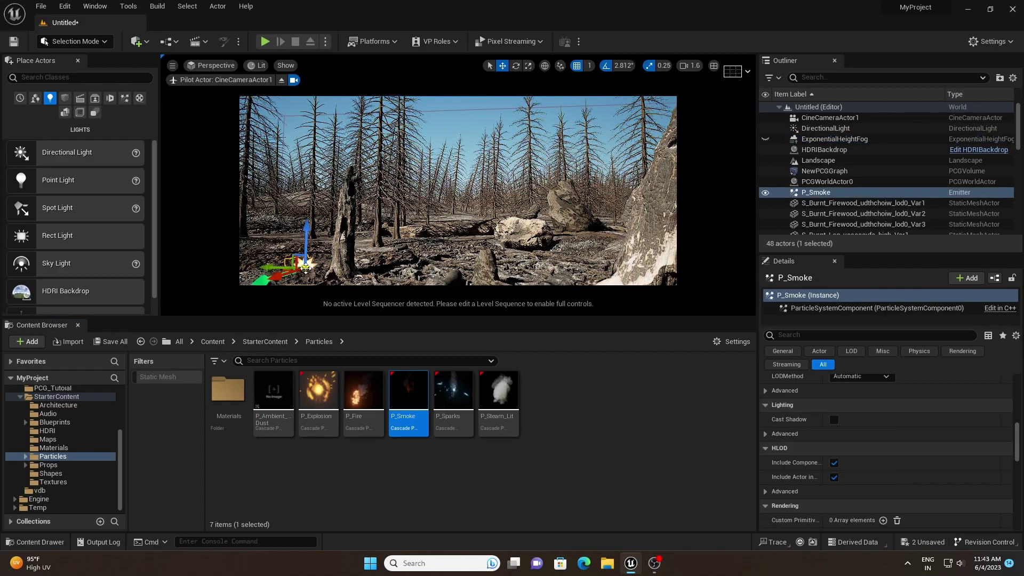
{"action": "left_click_drag", "start_coordinate": [408, 397], "coordinate": [555, 252]}
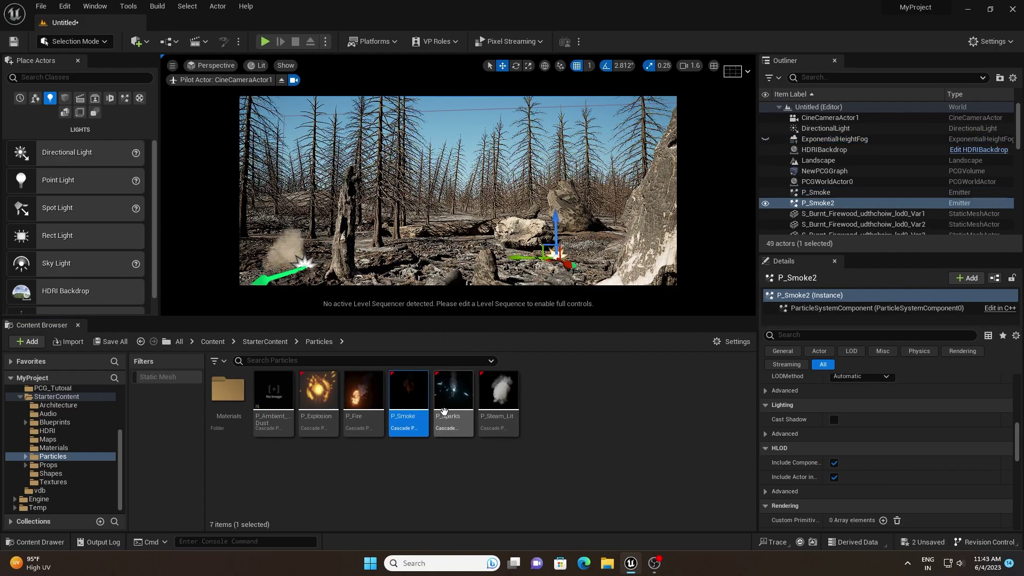
{"action": "left_click_drag", "start_coordinate": [405, 226], "coordinate": [407, 221]}
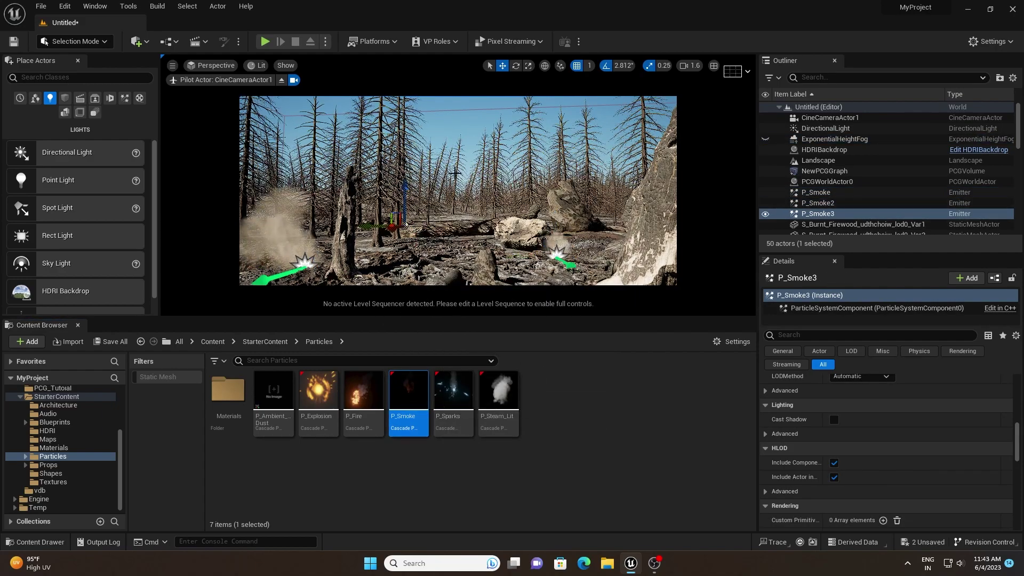
{"action": "left_click", "coordinate": [459, 129]}
{"action": "key", "text": "s"}
{"action": "right_click_drag", "start_coordinate": [474, 178], "coordinate": [476, 178]}
{"action": "key", "text": "w"}
Step: Place two P_Fire emitters in the forest
{"action": "left_click", "coordinate": [363, 395]}
{"action": "left_click_drag", "start_coordinate": [364, 395], "coordinate": [556, 258]}
{"action": "left_click", "coordinate": [459, 133]}
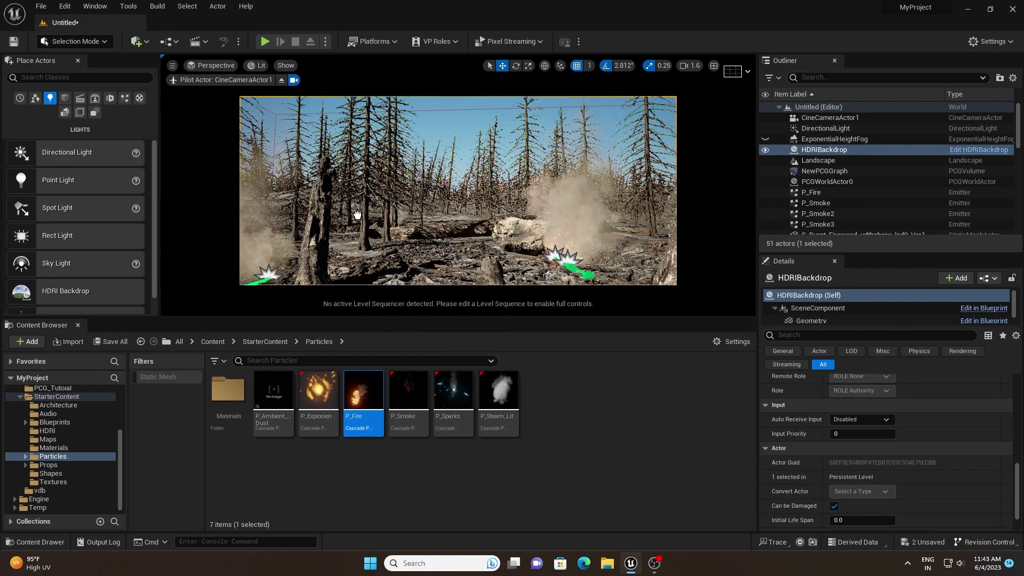
{"action": "left_click_drag", "start_coordinate": [342, 220], "coordinate": [341, 220]}
{"action": "left_click", "coordinate": [456, 118]}
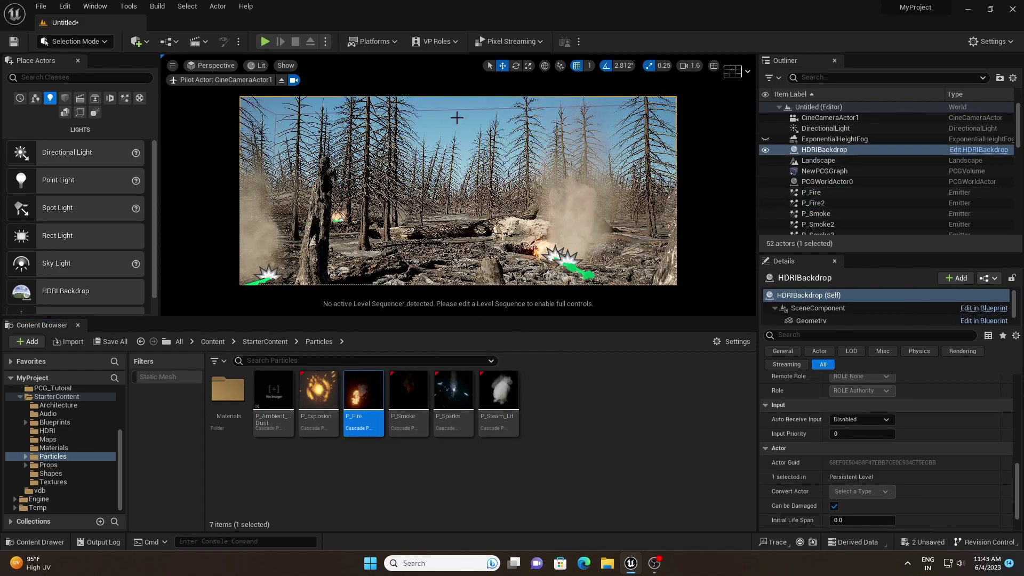